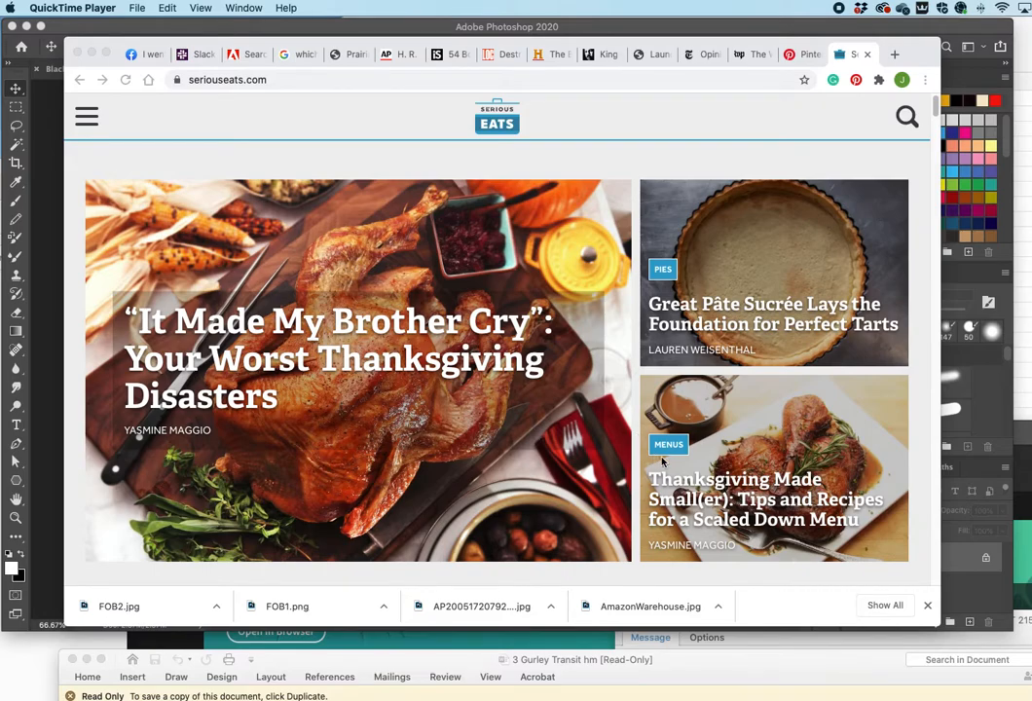
Step: Examine the featured stories and Thanksgiving recipe grid on the Serious Eats homepage
scroll(661, 464, "down", 10)
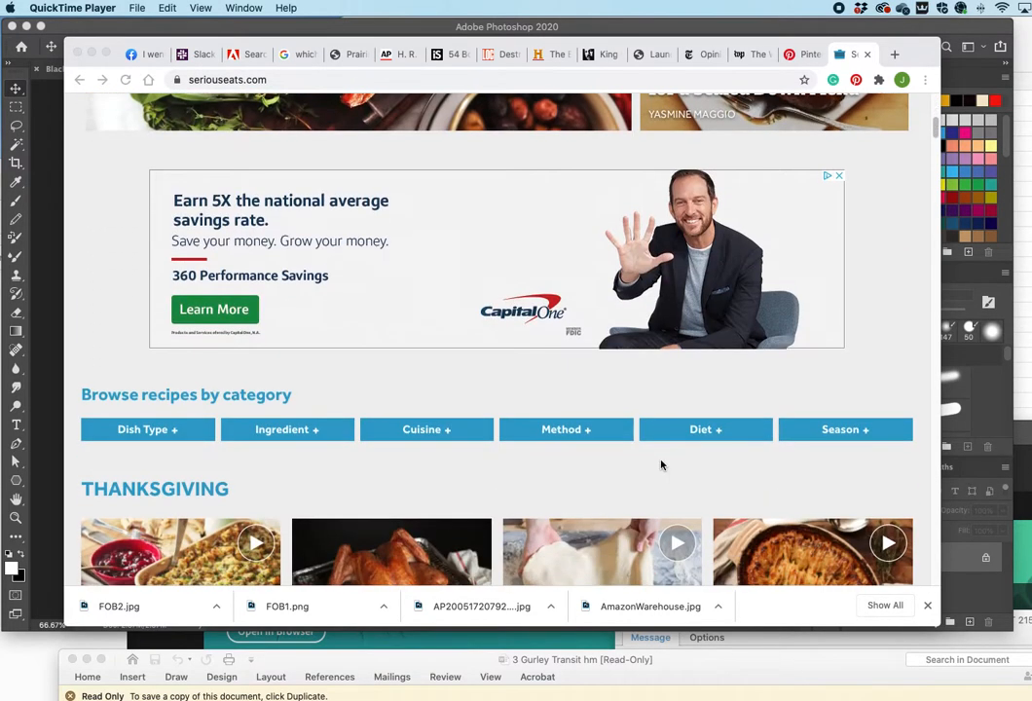
scroll(633, 390, "down", 4)
scroll(399, 382, "down", 5)
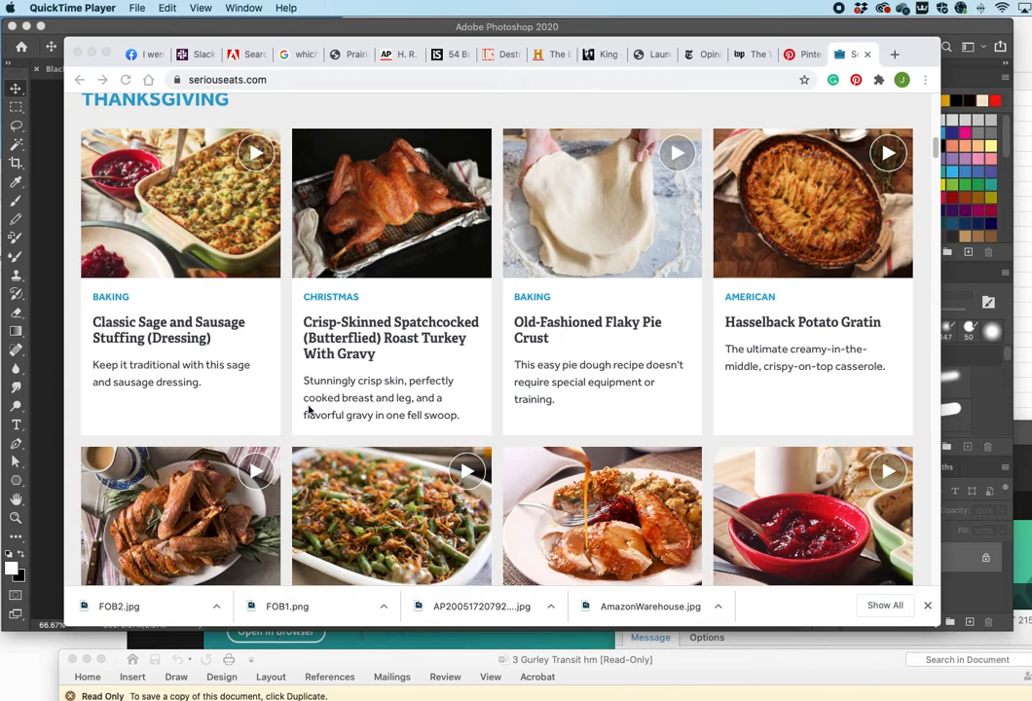
scroll(301, 427, "up", 18)
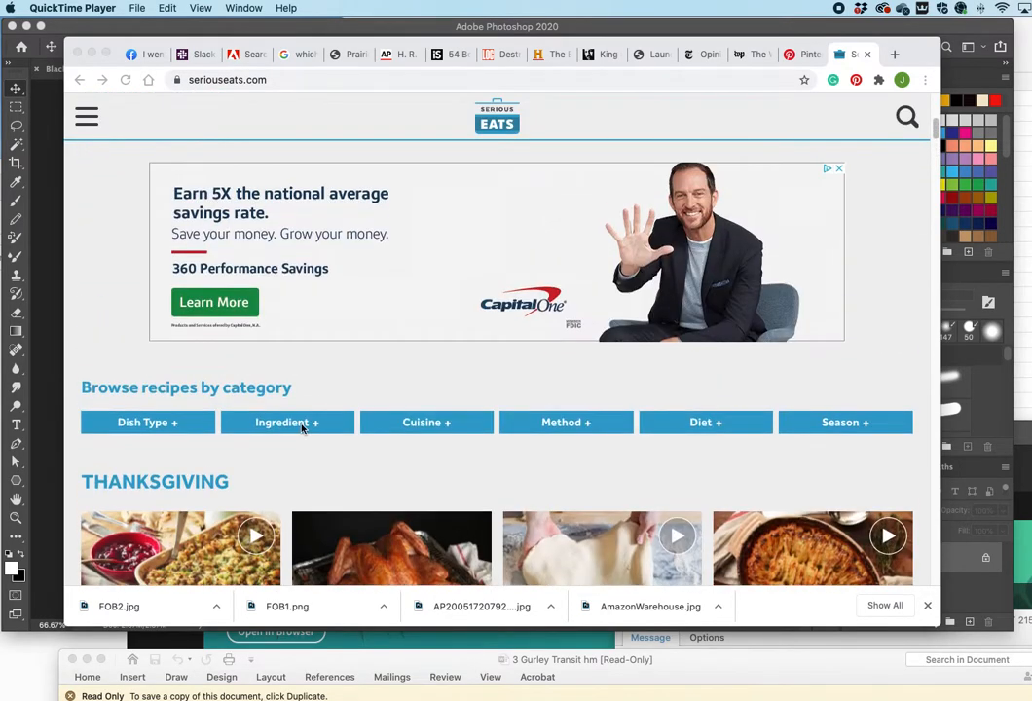
scroll(523, 206, "down", 3)
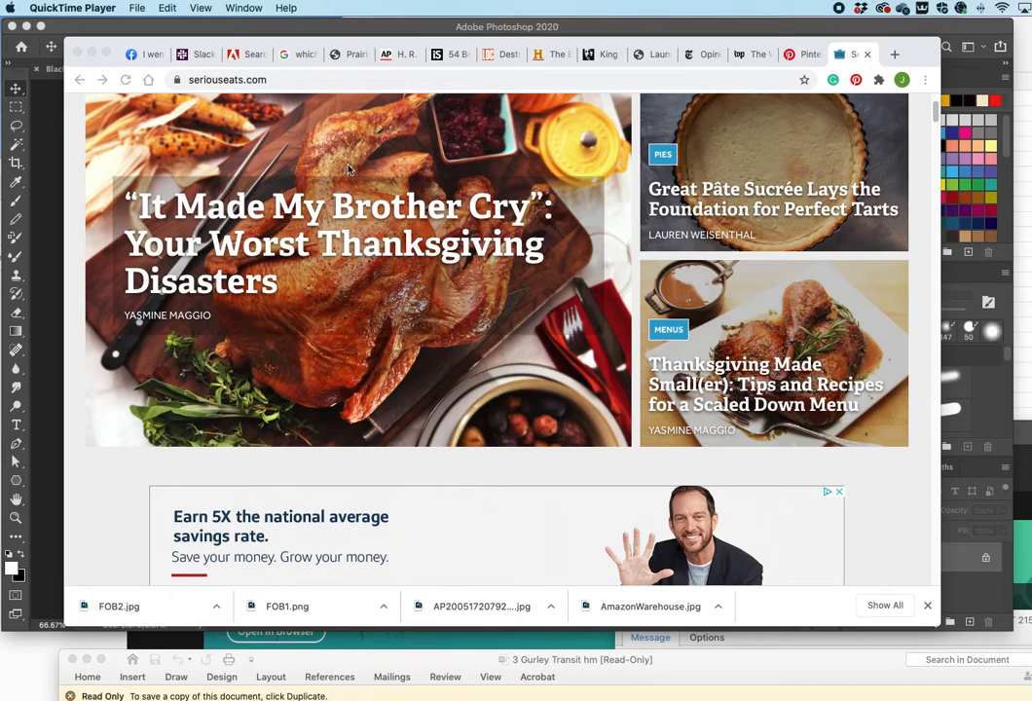
scroll(348, 168, "up", 3)
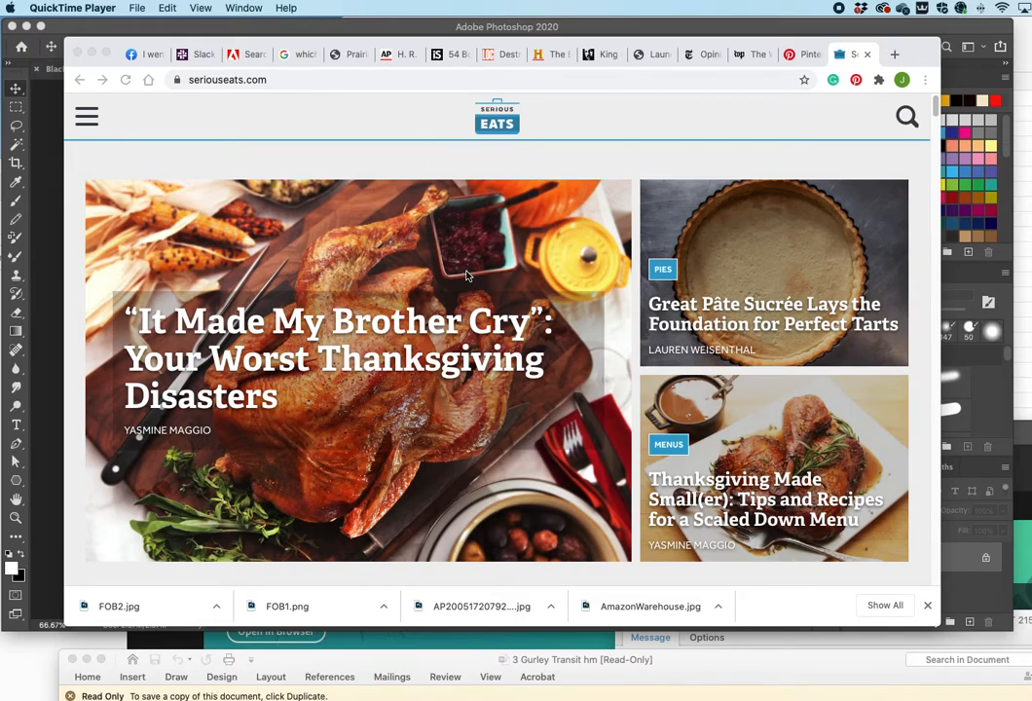
scroll(457, 253, "down", 3)
scroll(492, 340, "up", 3)
Step: Narrow and re-widen the browser window to examine how the Serious Eats homepage layout adapts
left_click_drag(940, 628, 241, 529)
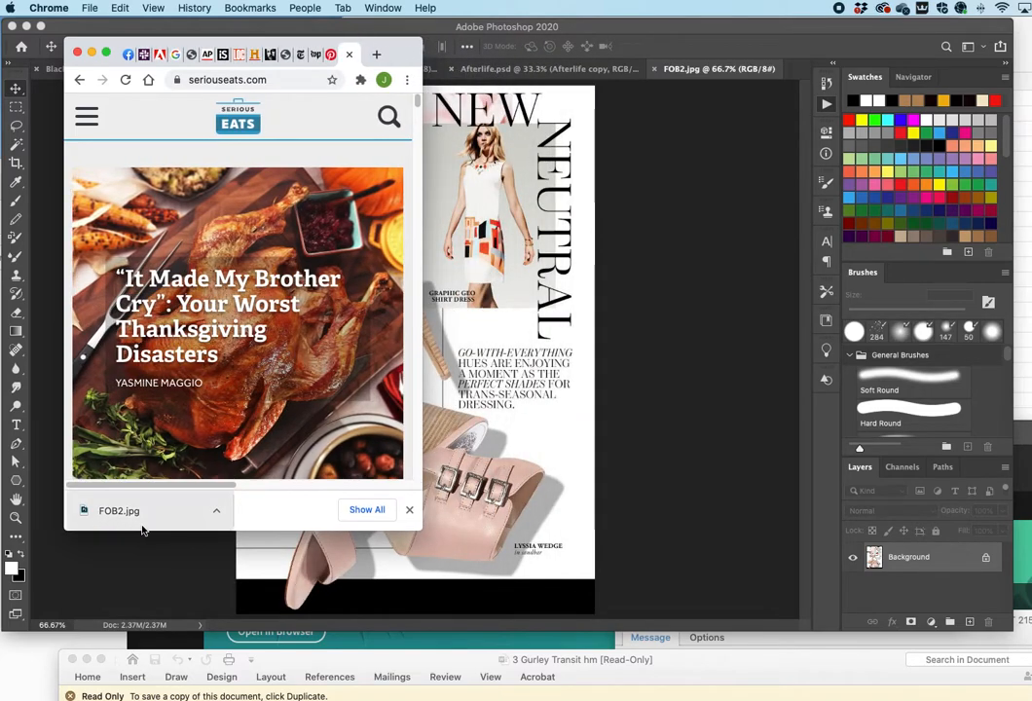
scroll(247, 314, "down", 5)
scroll(247, 313, "up", 2)
scroll(247, 314, "down", 1)
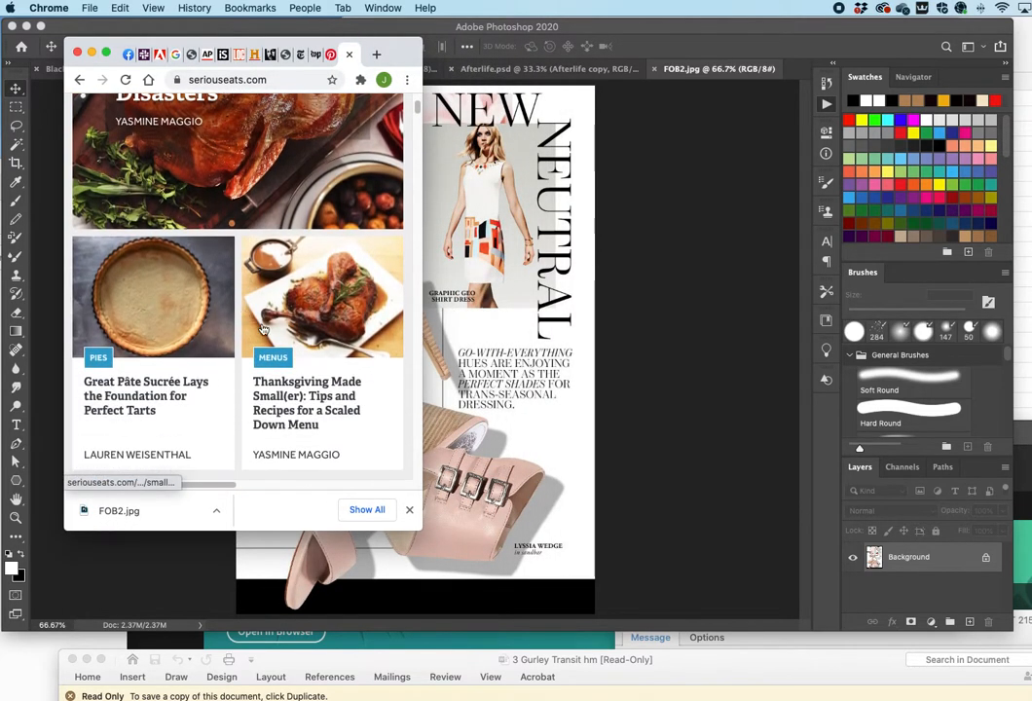
left_click_drag(420, 528, 974, 608)
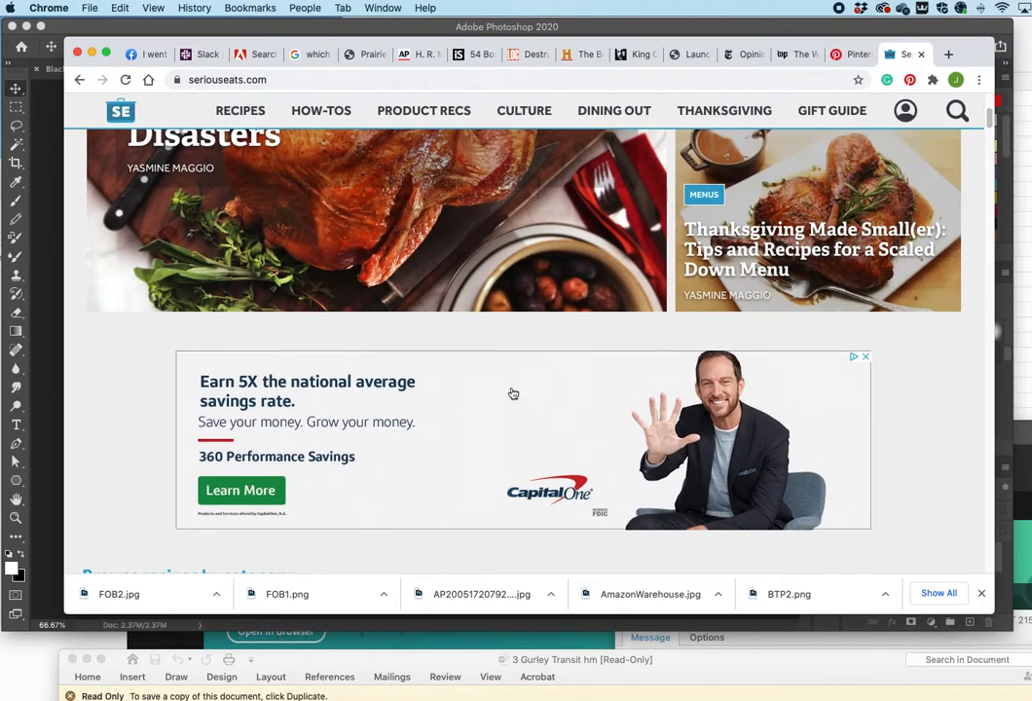
scroll(394, 364, "down", 10)
scroll(384, 367, "down", 3)
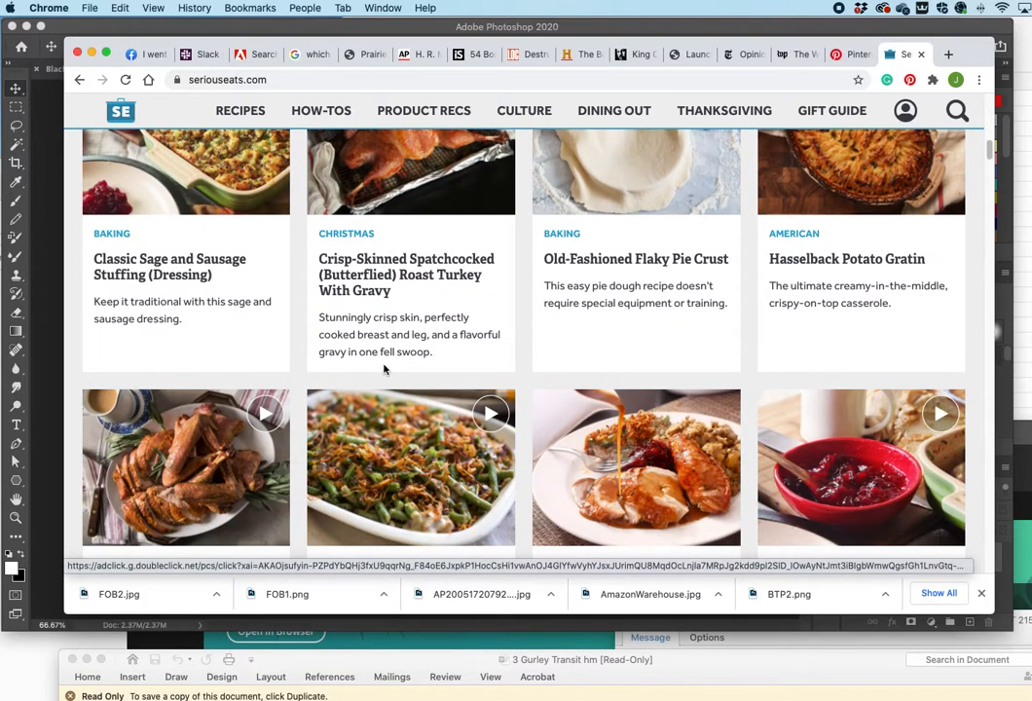
scroll(417, 357, "down", 1)
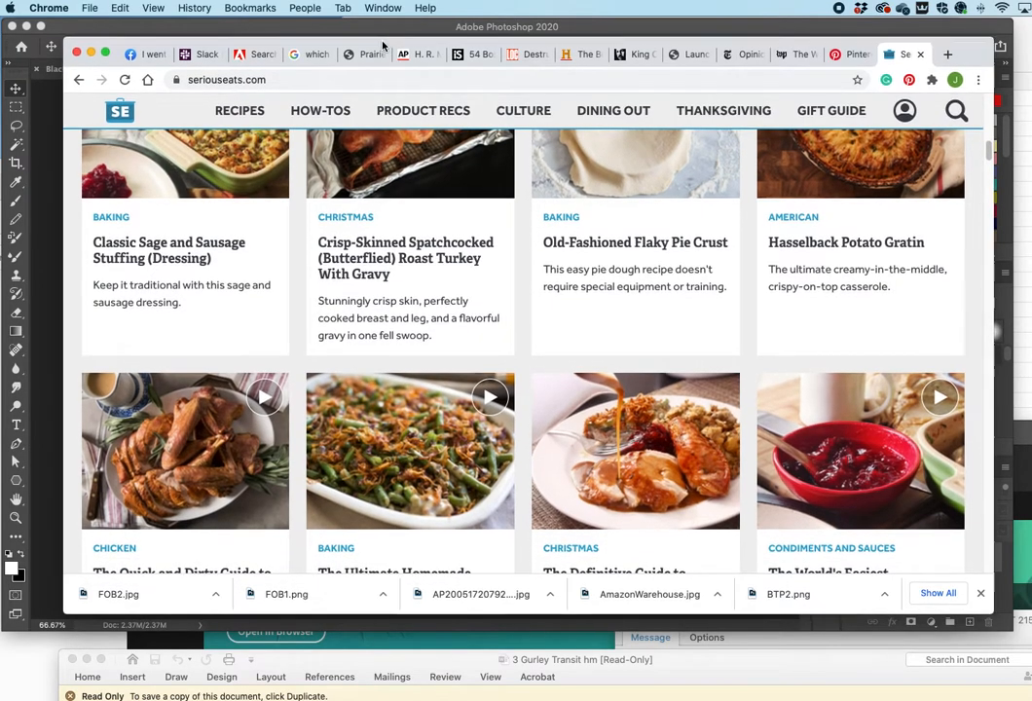
left_click_drag(385, 44, 379, 64)
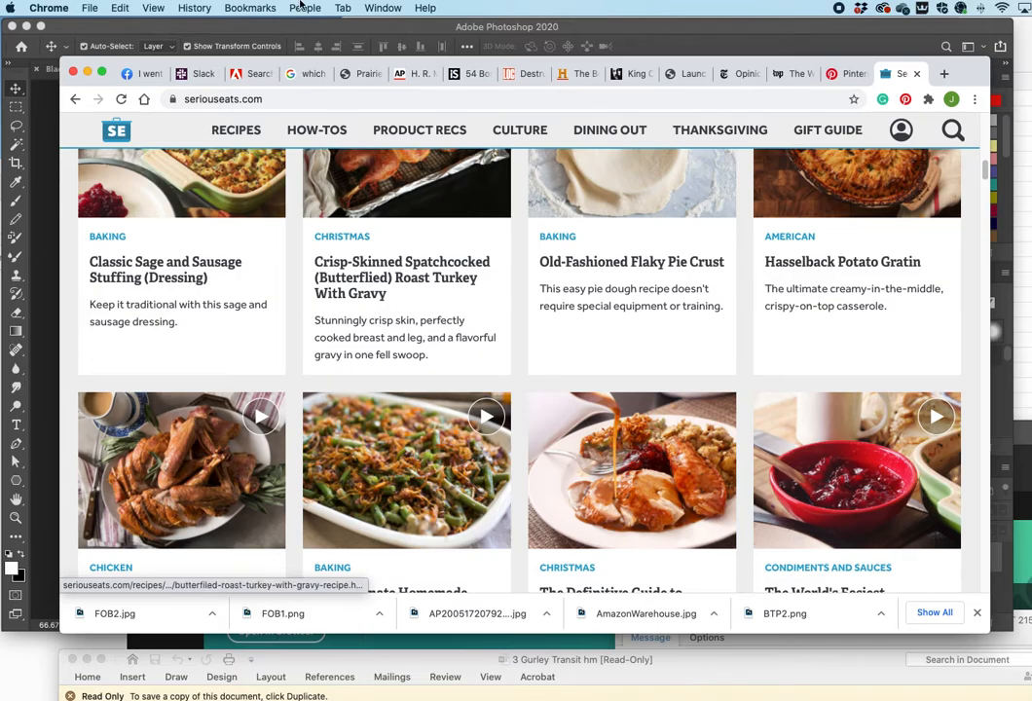
Step: Move the e-mail window out of the way and switch to InDesign
left_click(307, 31)
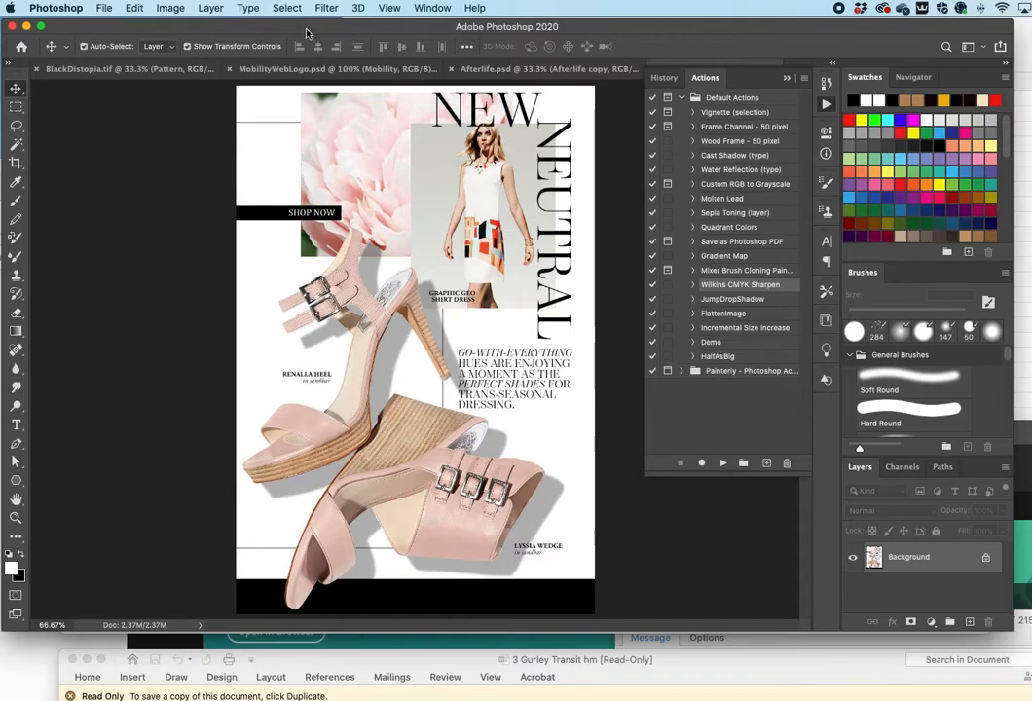
left_click(707, 652)
left_click(716, 640)
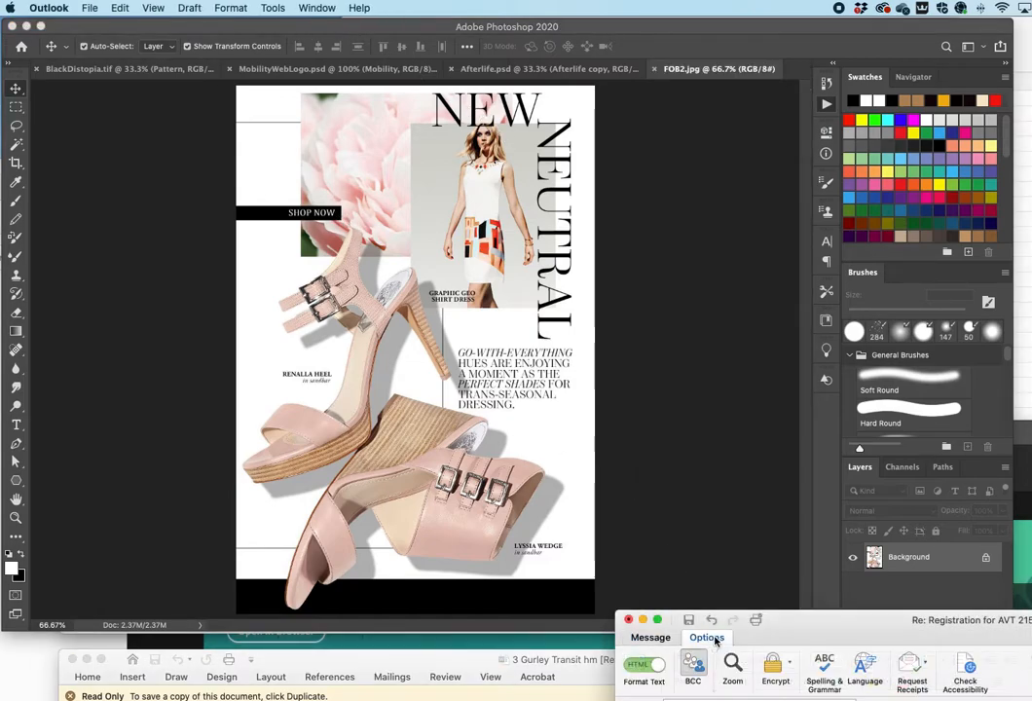
left_click_drag(817, 627, 961, 663)
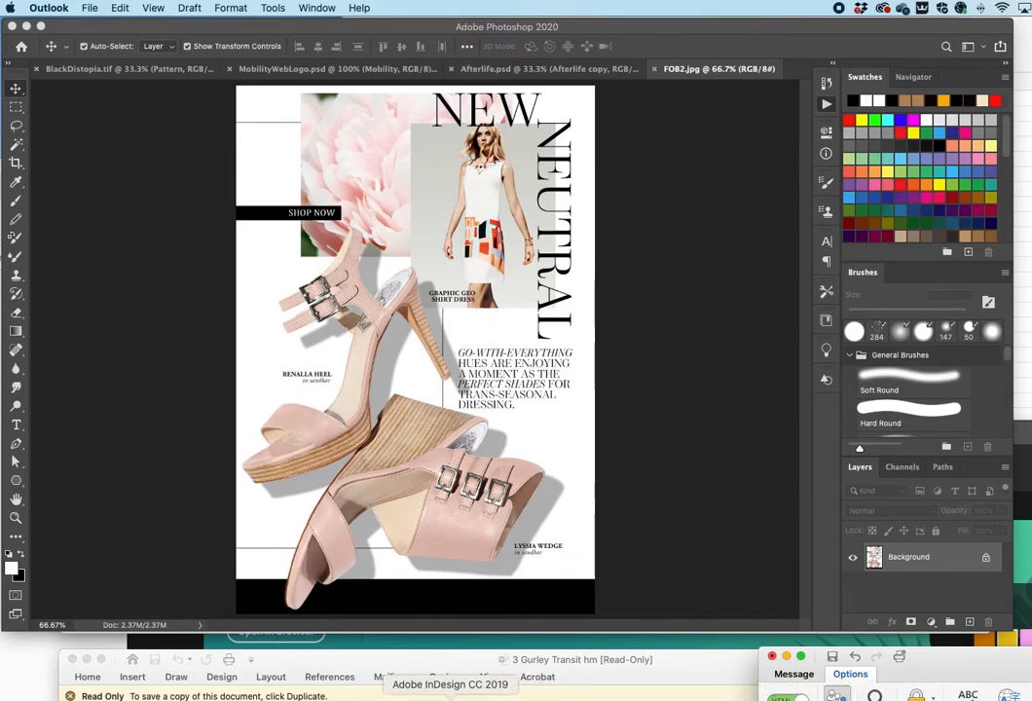
left_click(460, 695)
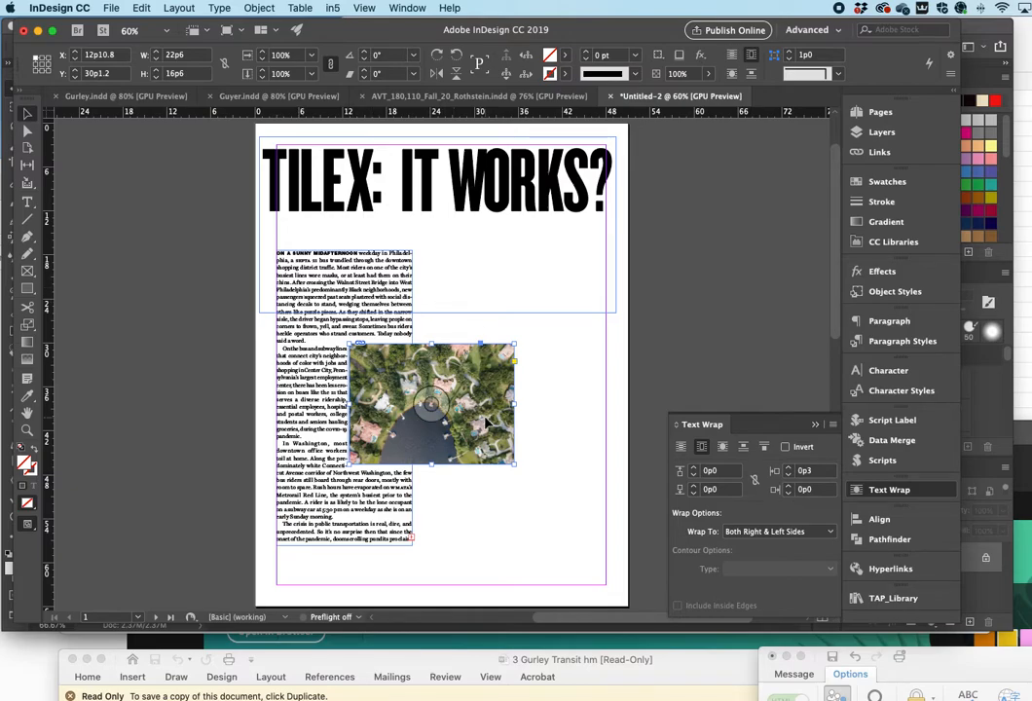
Step: Delete the aerial photo and draw an empty picture frame about 25p2 wide and 17p1 high beside the text column
left_click_drag(460, 365, 580, 382)
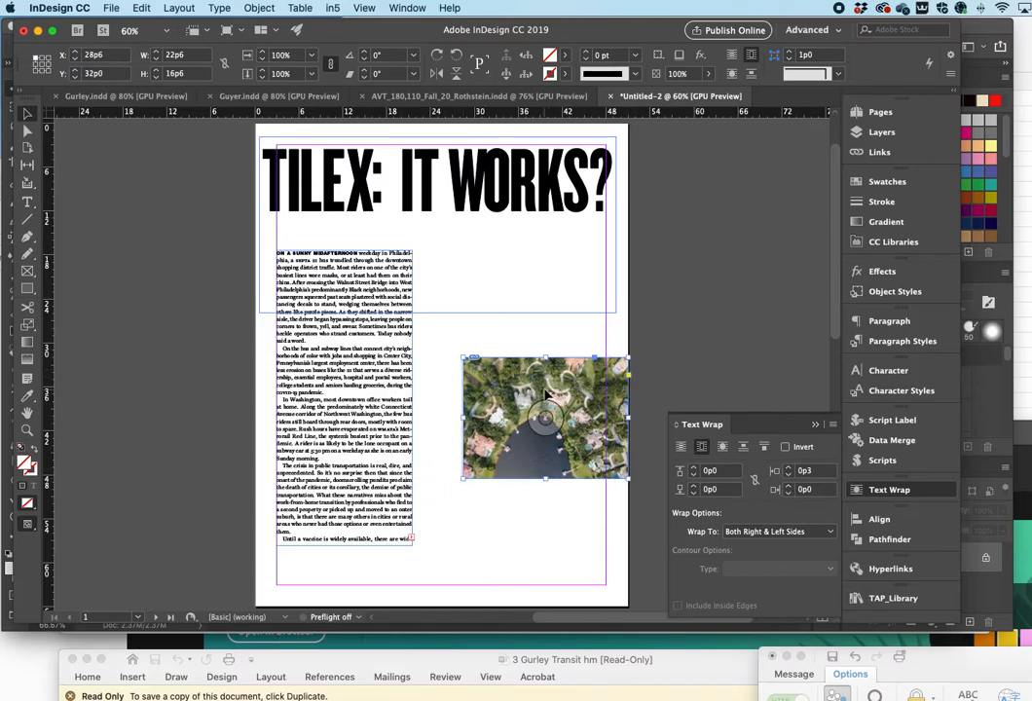
key("Delete")
left_click(27, 271)
left_click_drag(444, 348, 628, 473)
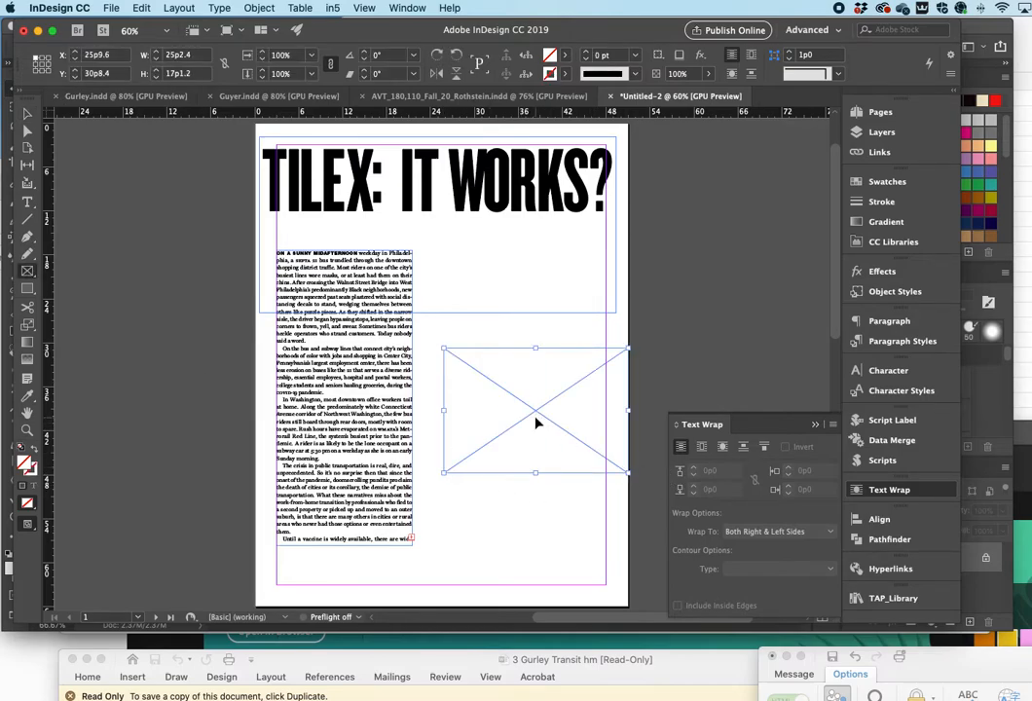
Step: Place the Unsplash JPG from the Dayen folder into the empty picture frame
key("super+d")
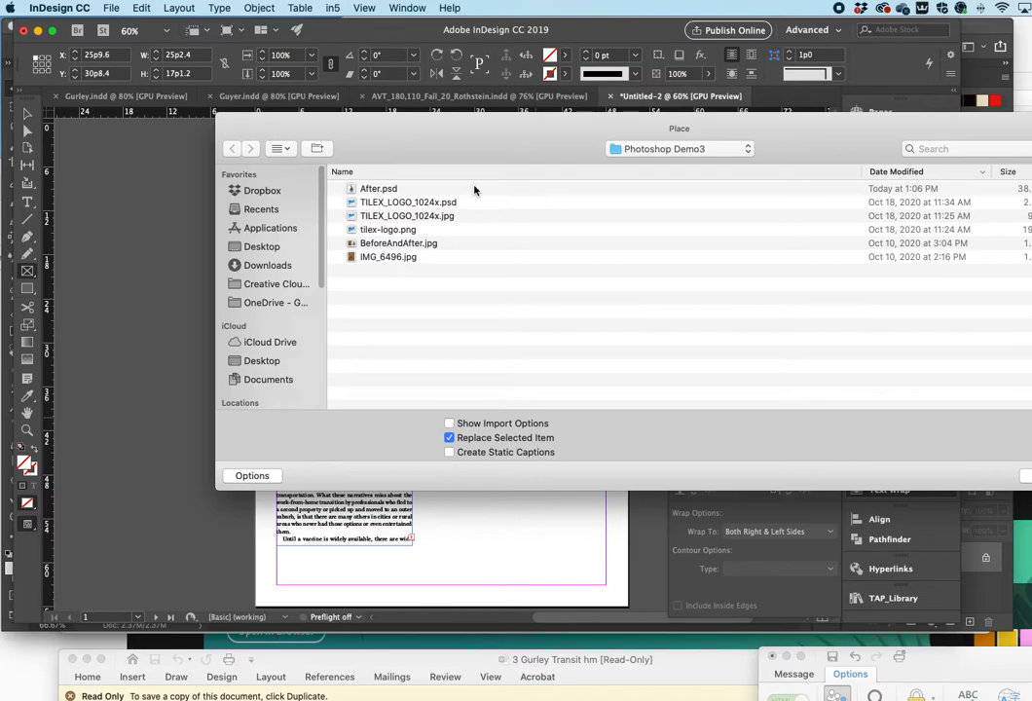
left_click(656, 149)
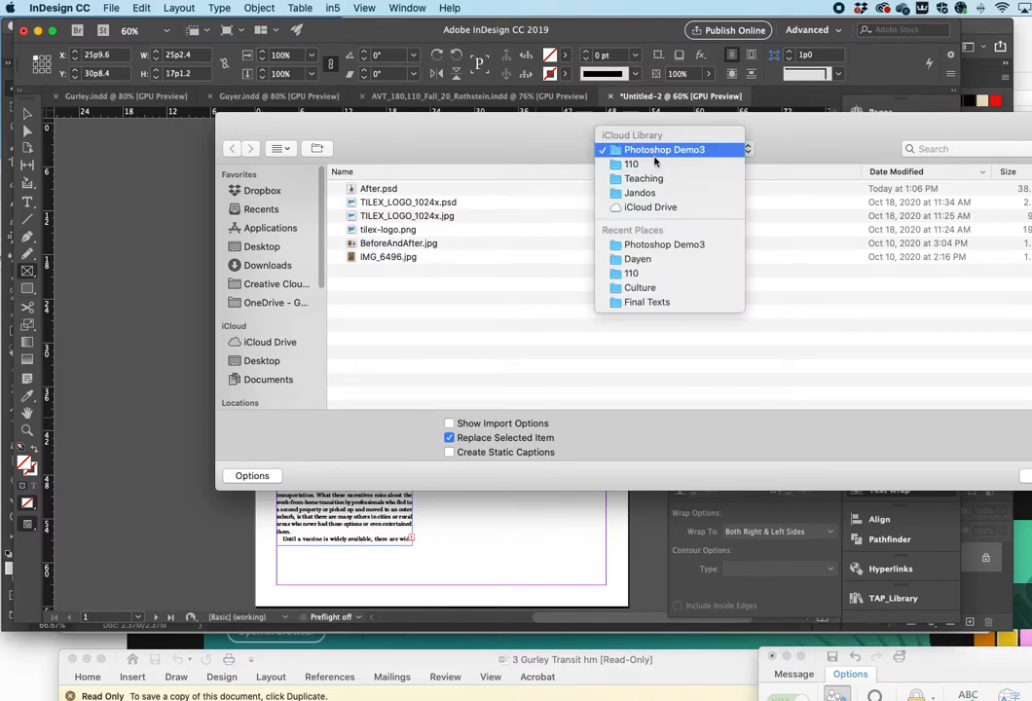
left_click(647, 259)
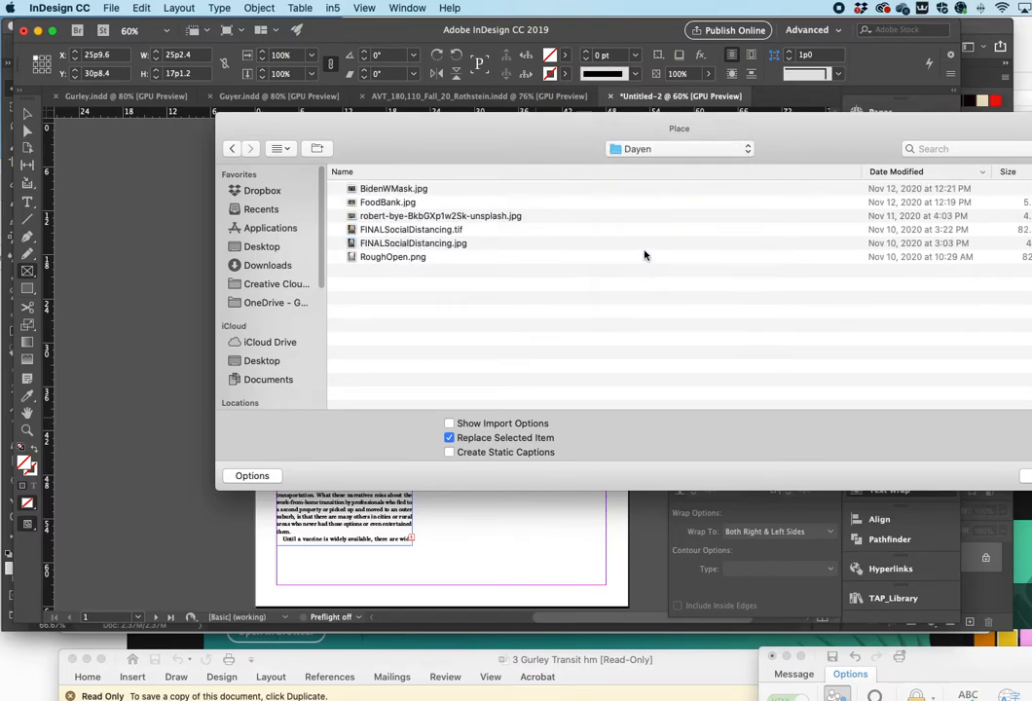
left_click(457, 217)
key("space")
key("space")
key("Return")
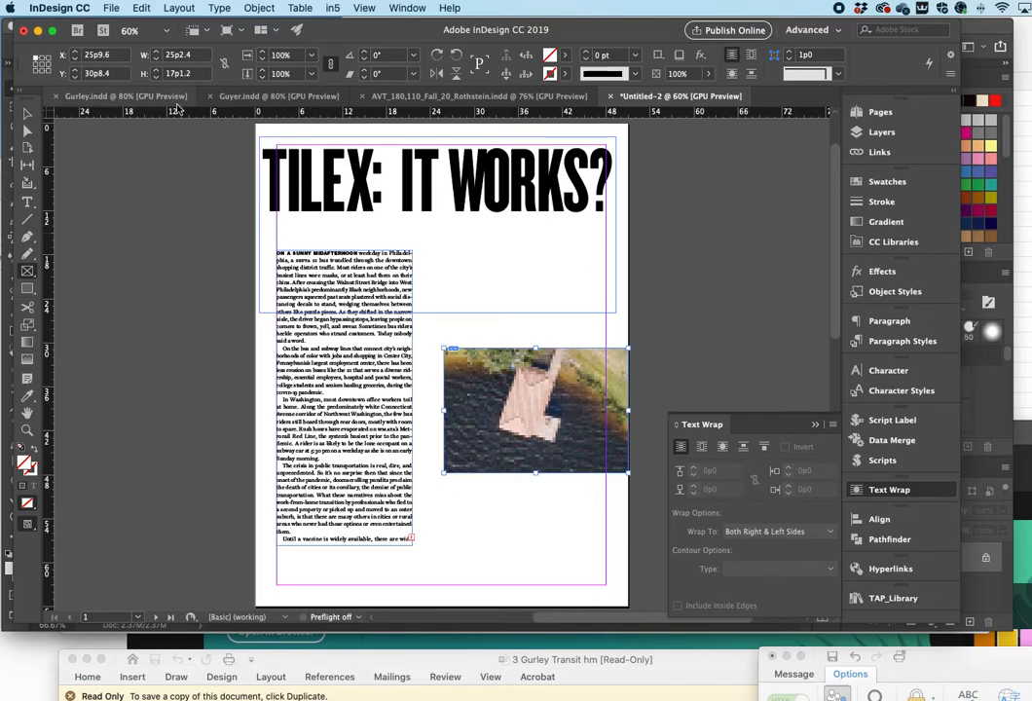
Step: Align the picture frame with the page's right margin and fit the photo proportionally inside it
left_click(28, 113)
left_click_drag(590, 392, 567, 383)
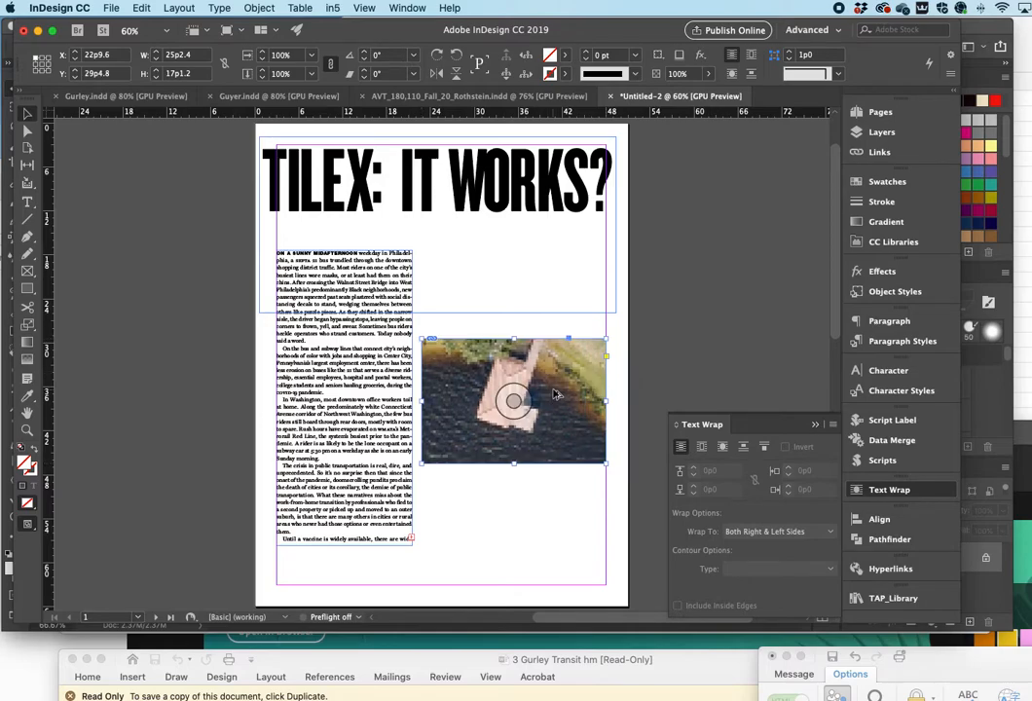
key("super+alt+shift+e")
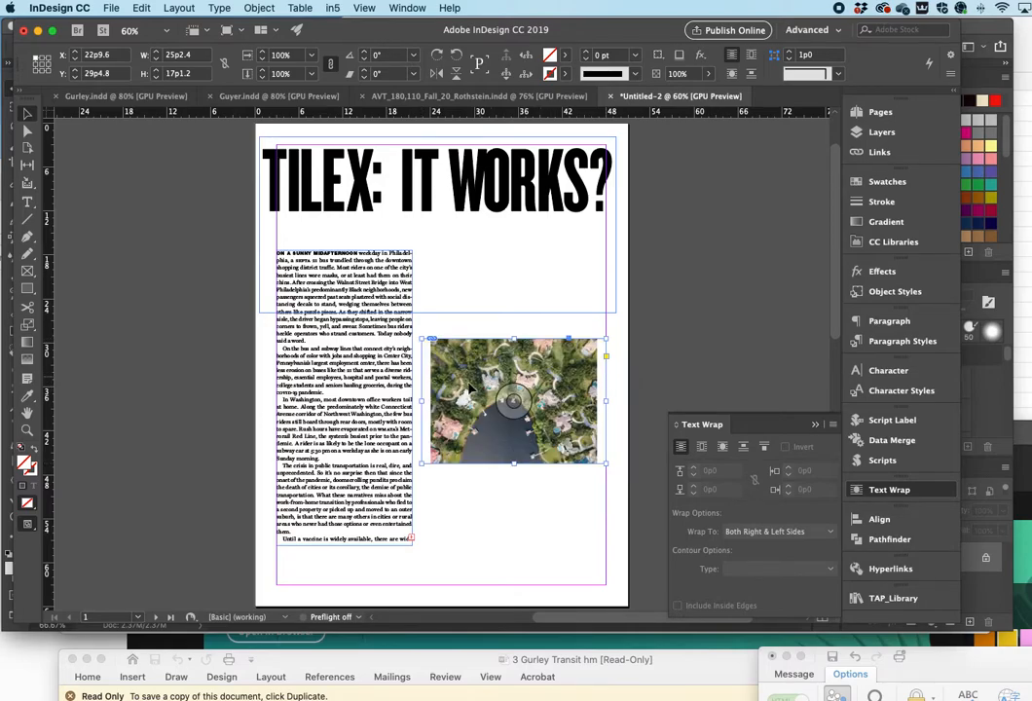
Step: Trim the frame's left side to a width of about 23p8 and move the photo so it overlaps the text column
left_click_drag(422, 402, 434, 401)
left_click_drag(573, 441, 530, 438)
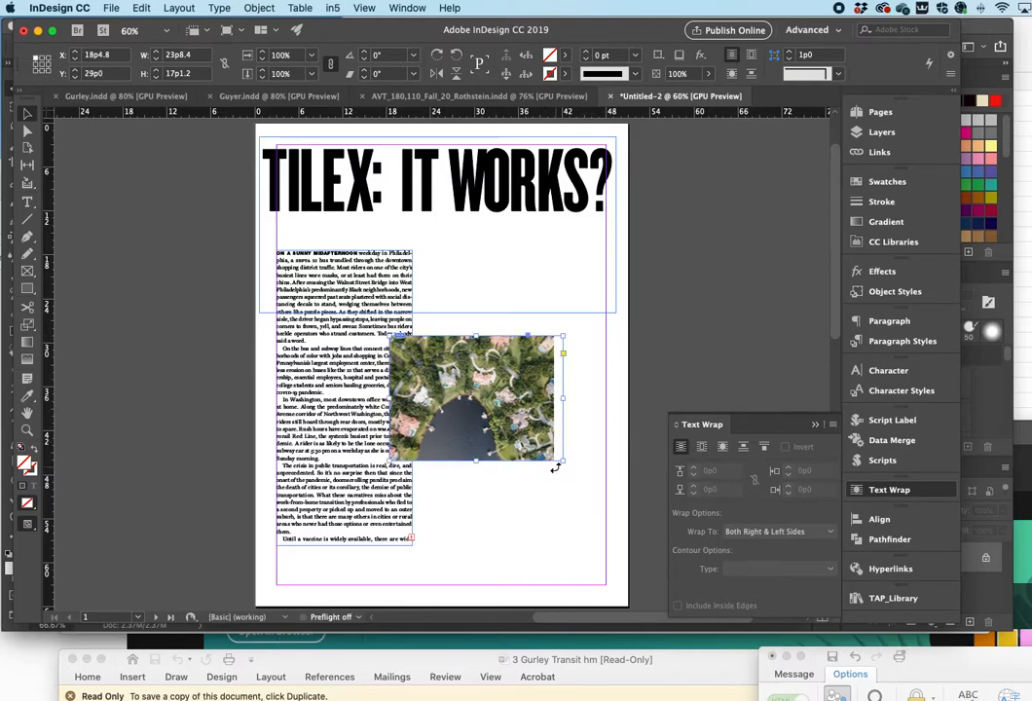
left_click_drag(538, 441, 479, 417)
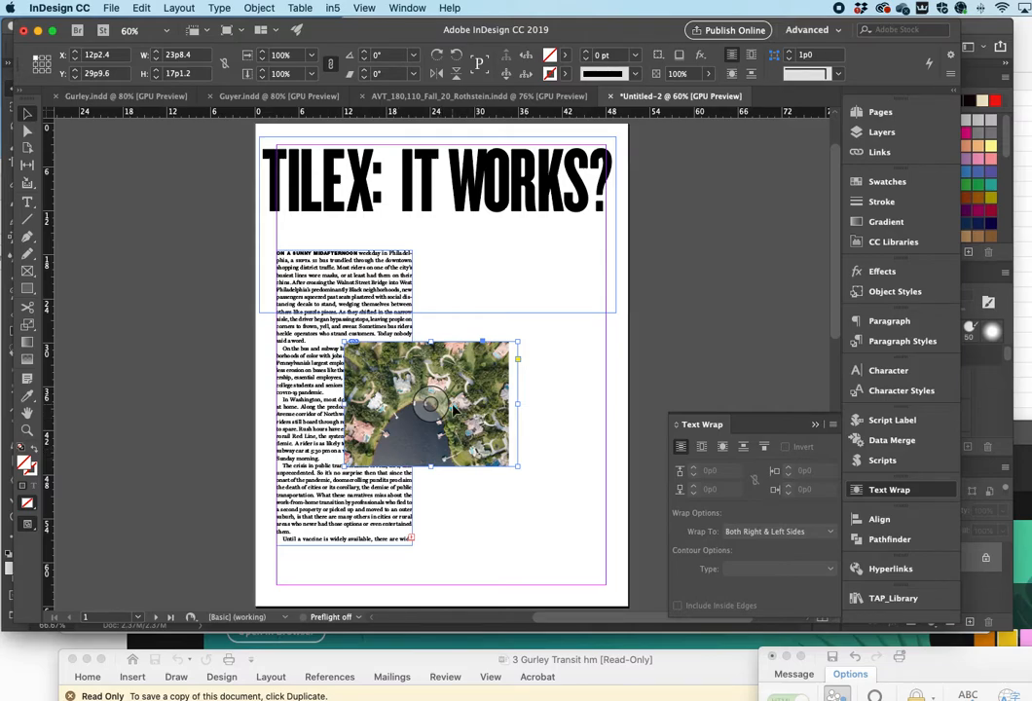
Step: Wrap the column text around the photo's bounding box and display the Text Wrap settings
left_click(817, 426)
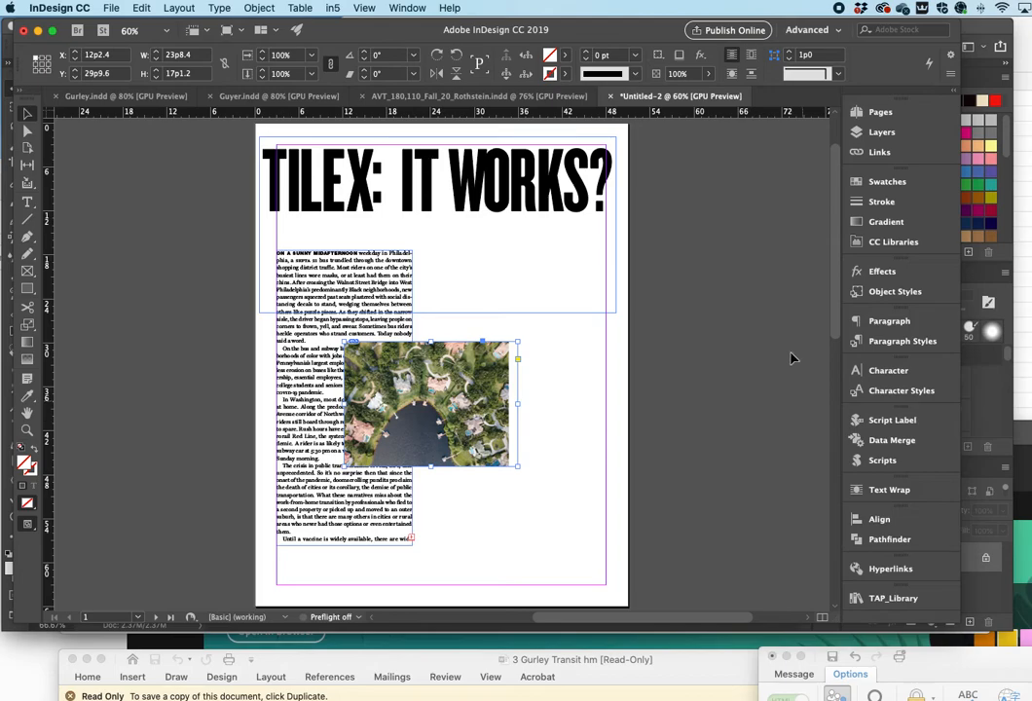
left_click(751, 56)
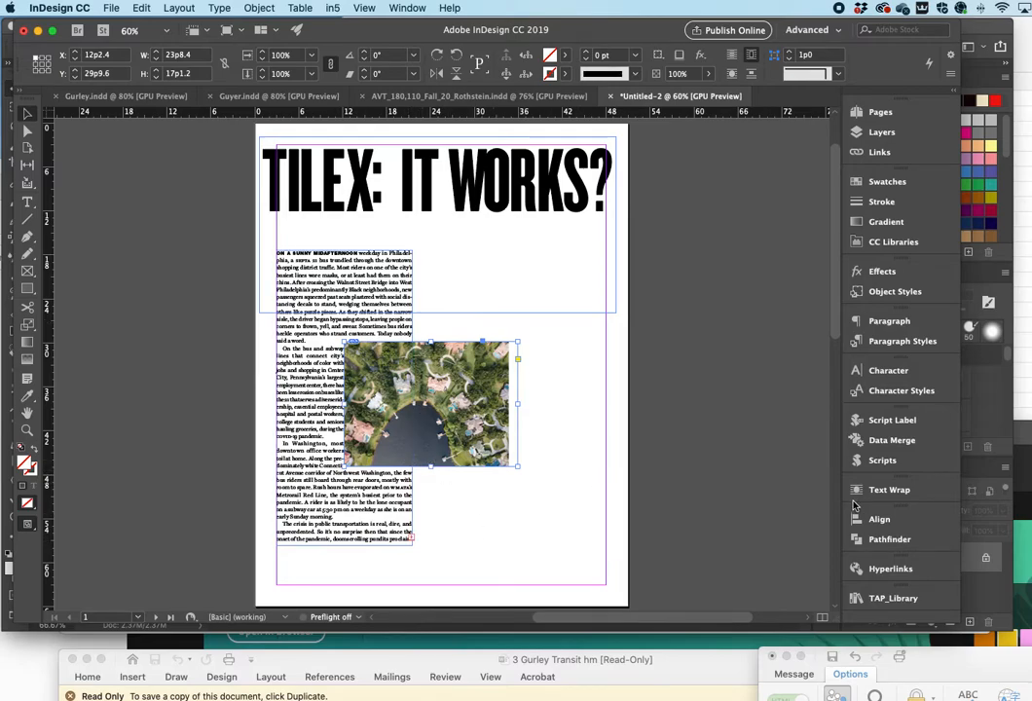
left_click(888, 491)
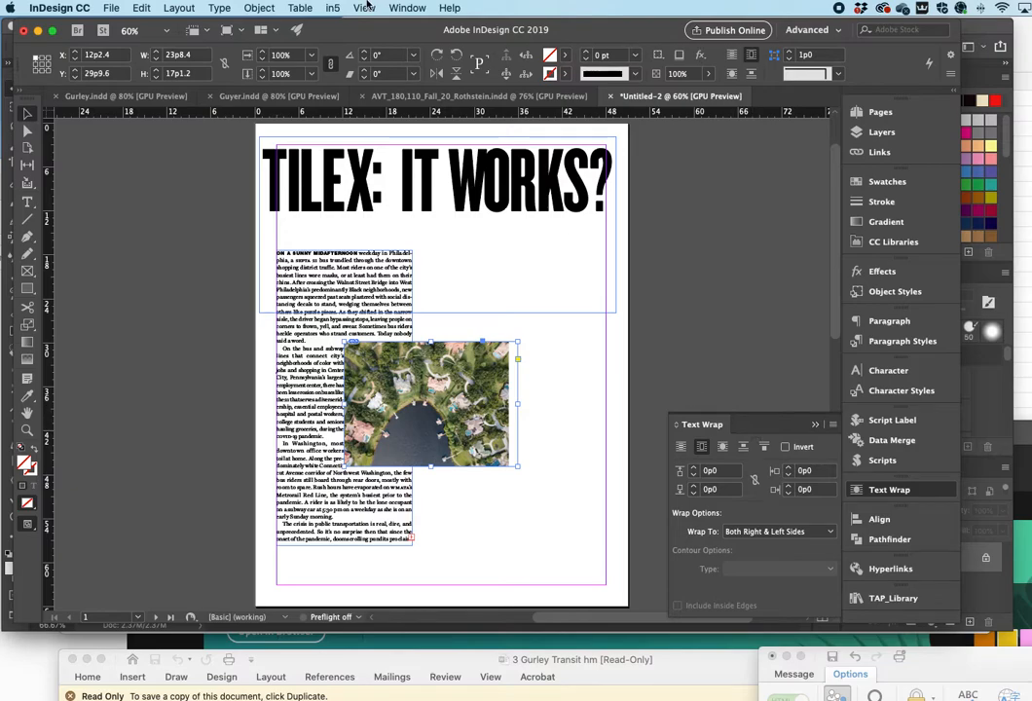
left_click(407, 8)
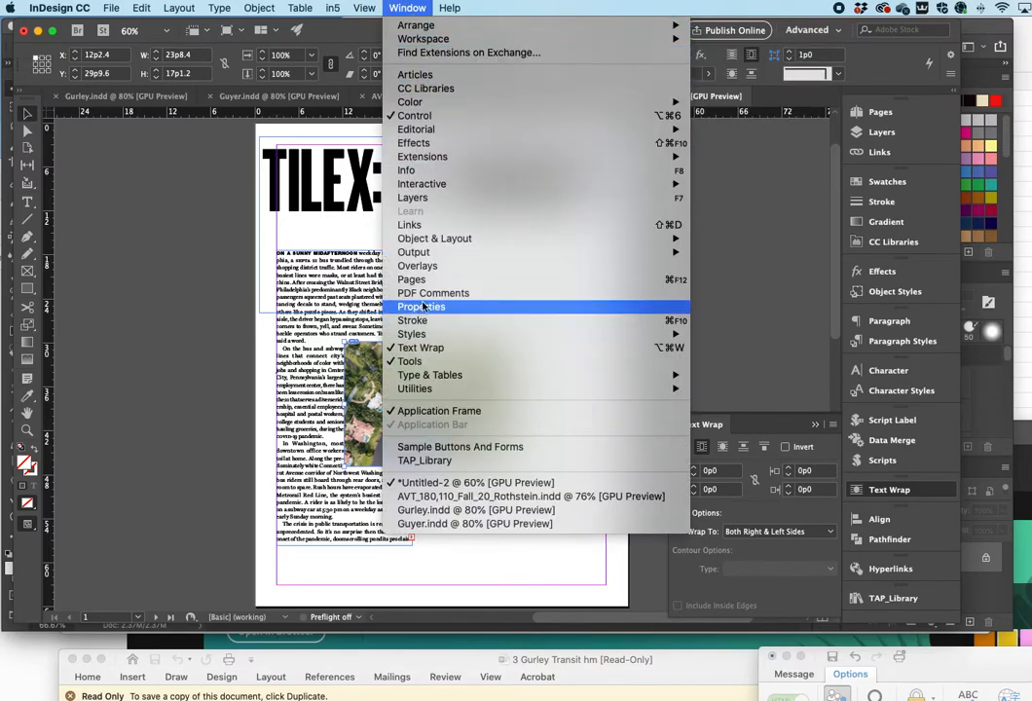
mouse_move(439, 241)
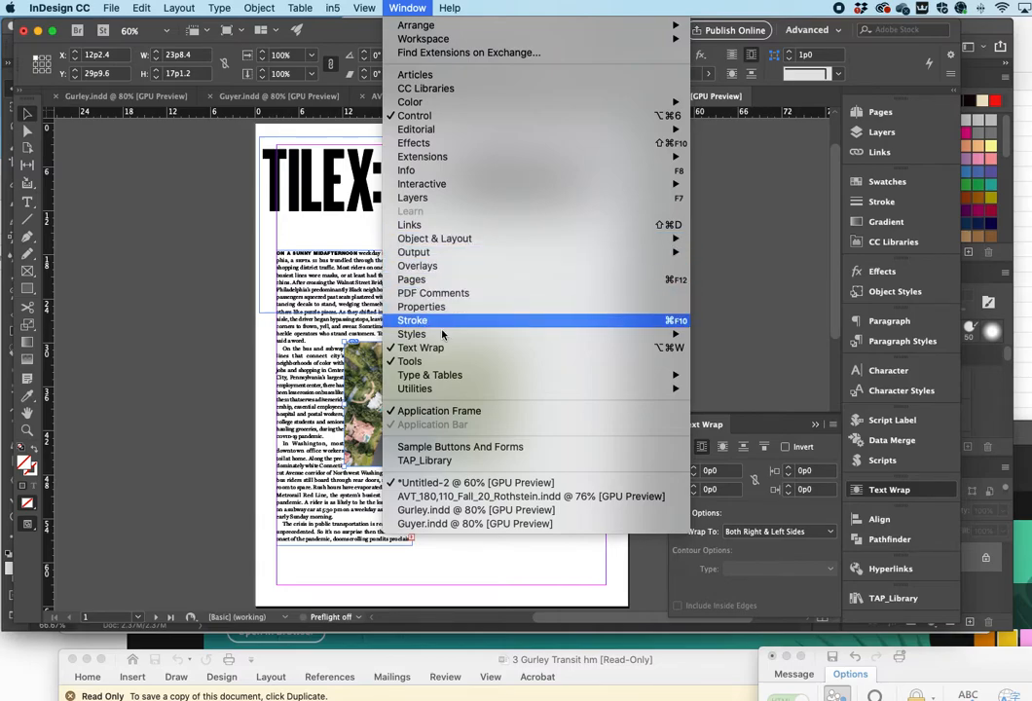
mouse_move(443, 336)
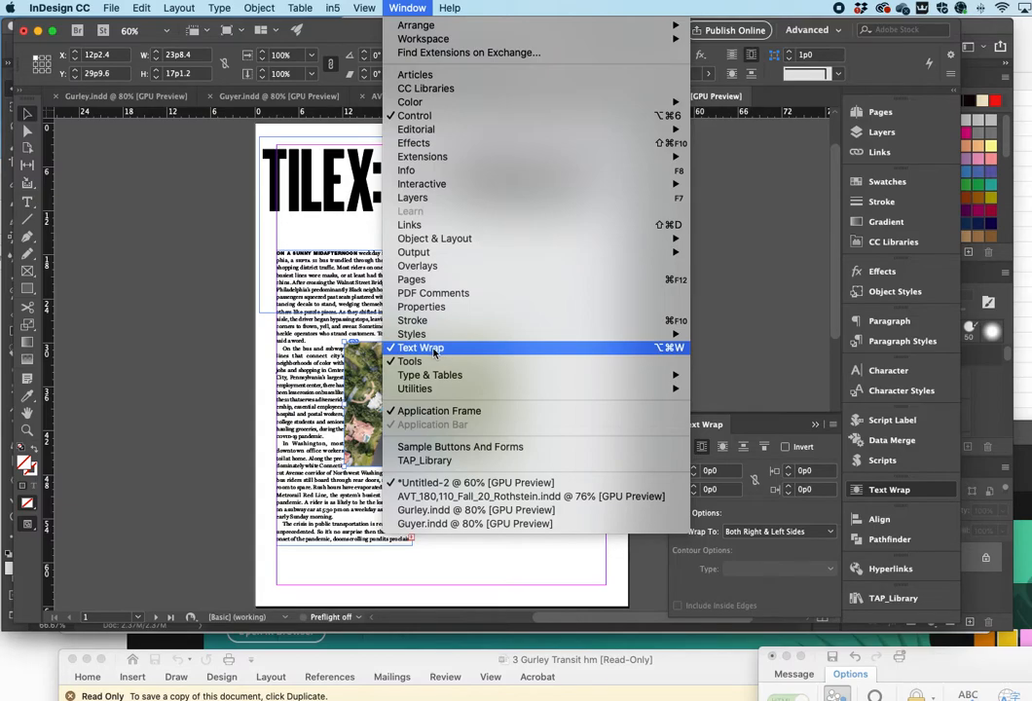
left_click(798, 336)
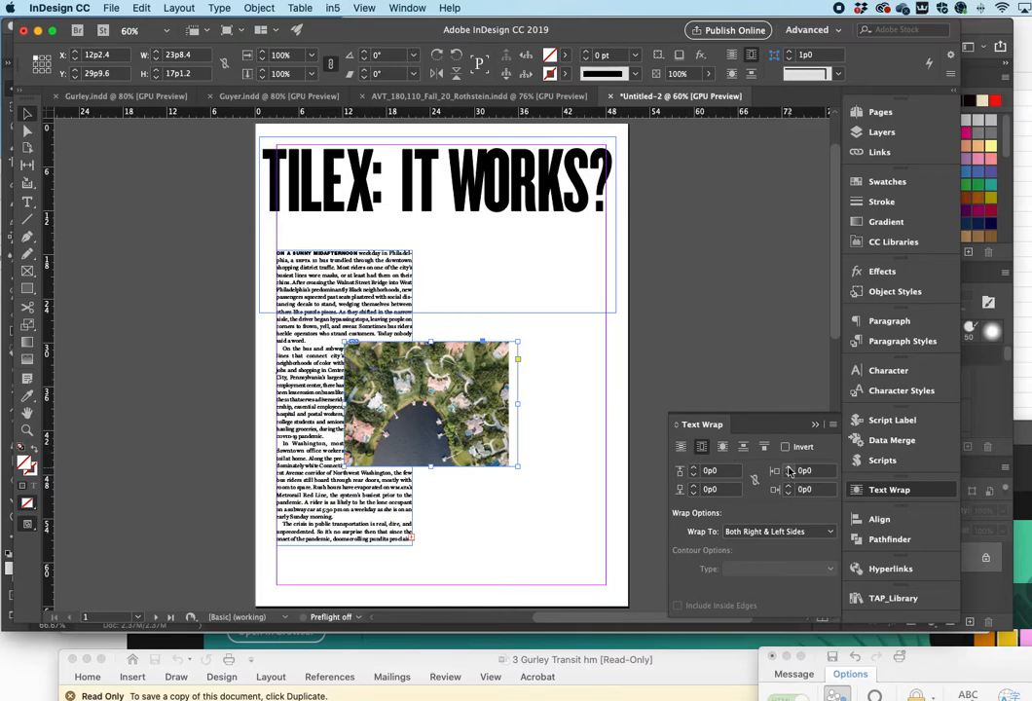
Step: Link the photo's text wrap offsets and set all four sides to 0p8
left_click(752, 481)
left_click(789, 469)
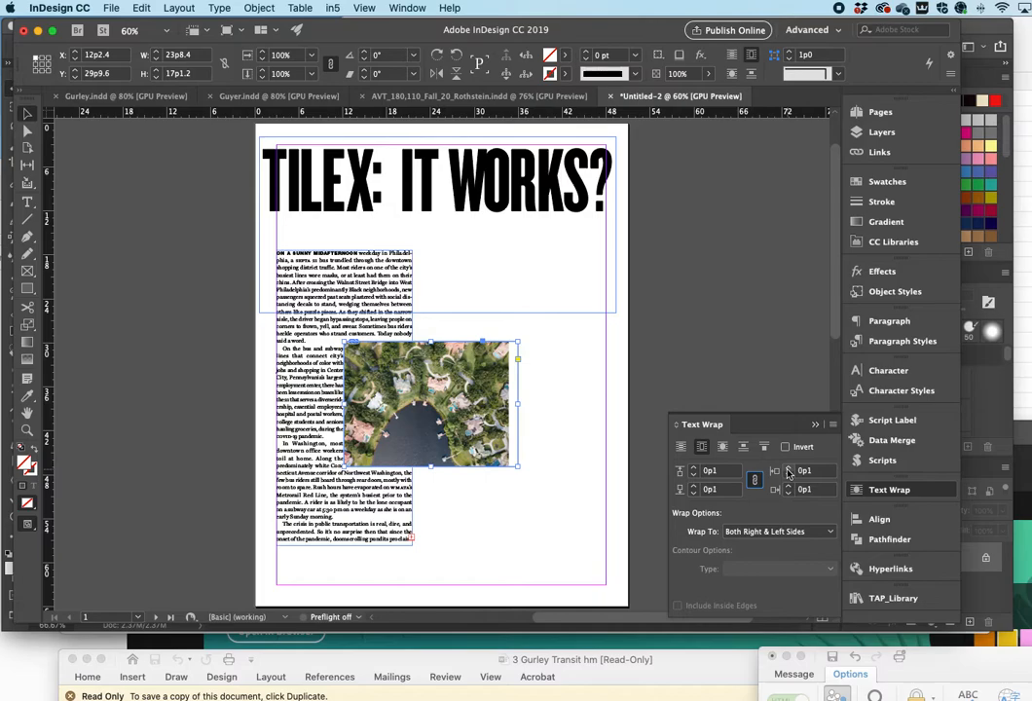
left_click(789, 469)
left_click(788, 469)
left_click(789, 469)
left_click(788, 469)
left_click(789, 469)
left_click(788, 469)
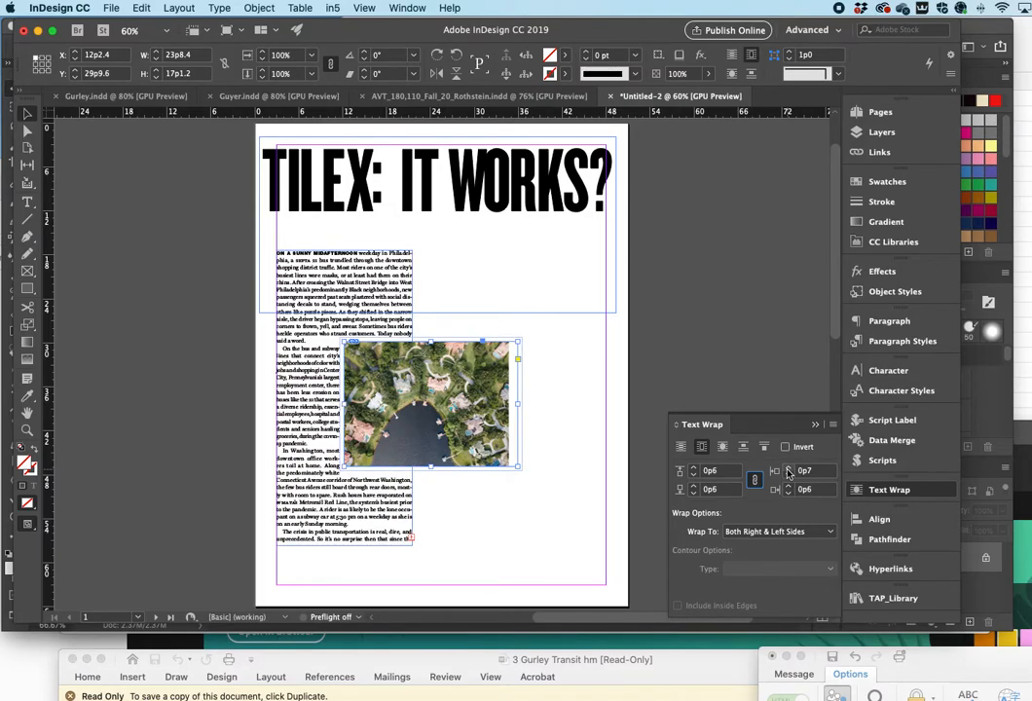
left_click(789, 469)
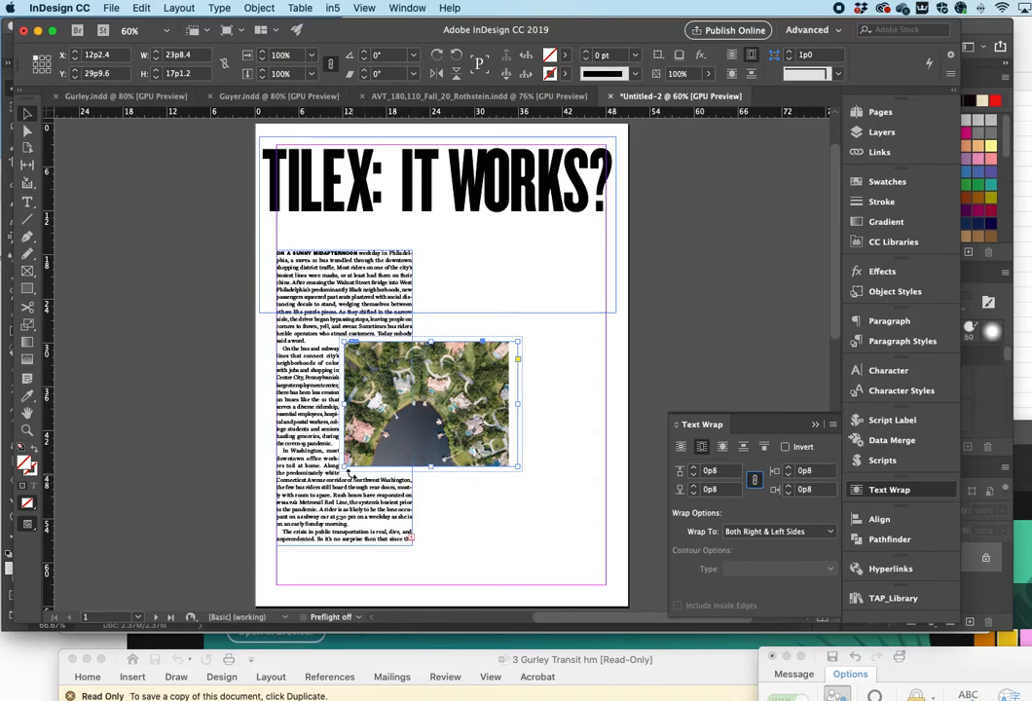
Step: Reduce the linked text wrap offsets to 0p5 on all four sides of the photo
left_click(694, 493)
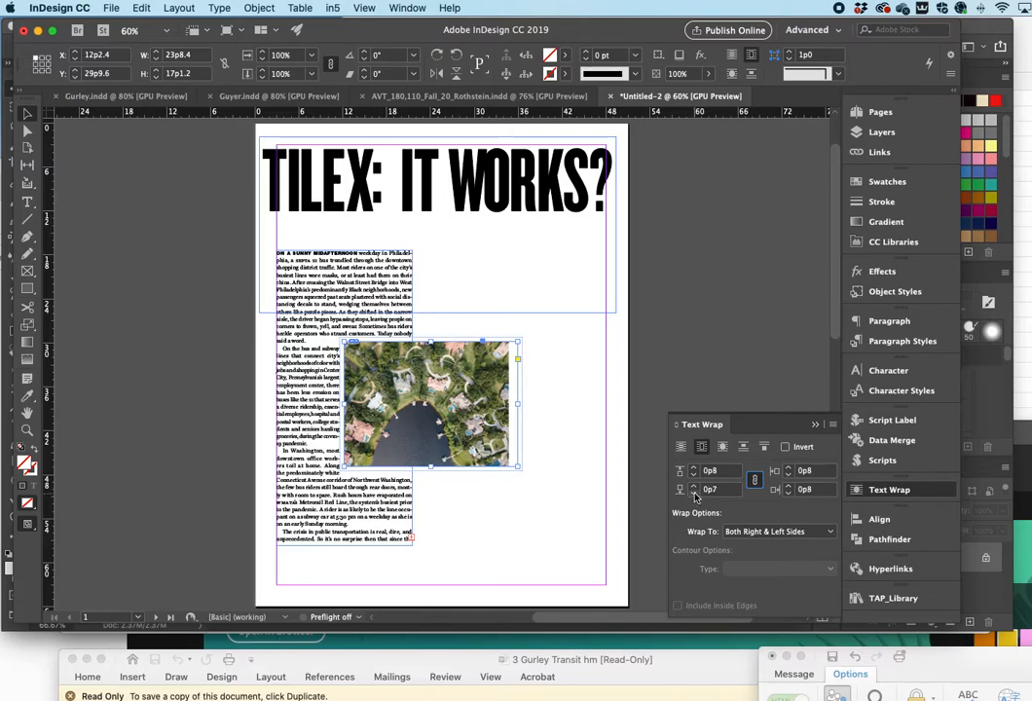
left_click(693, 494)
left_click(694, 494)
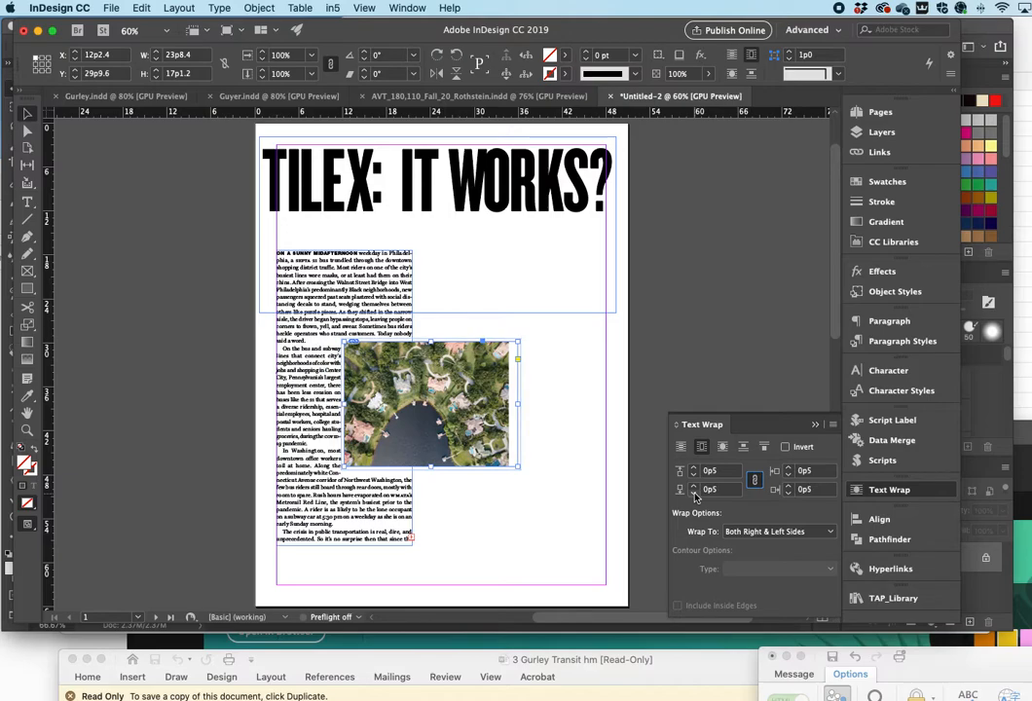
Step: Unlink the photo's text wrap offsets and set only the left offset to 0p9
left_click(755, 480)
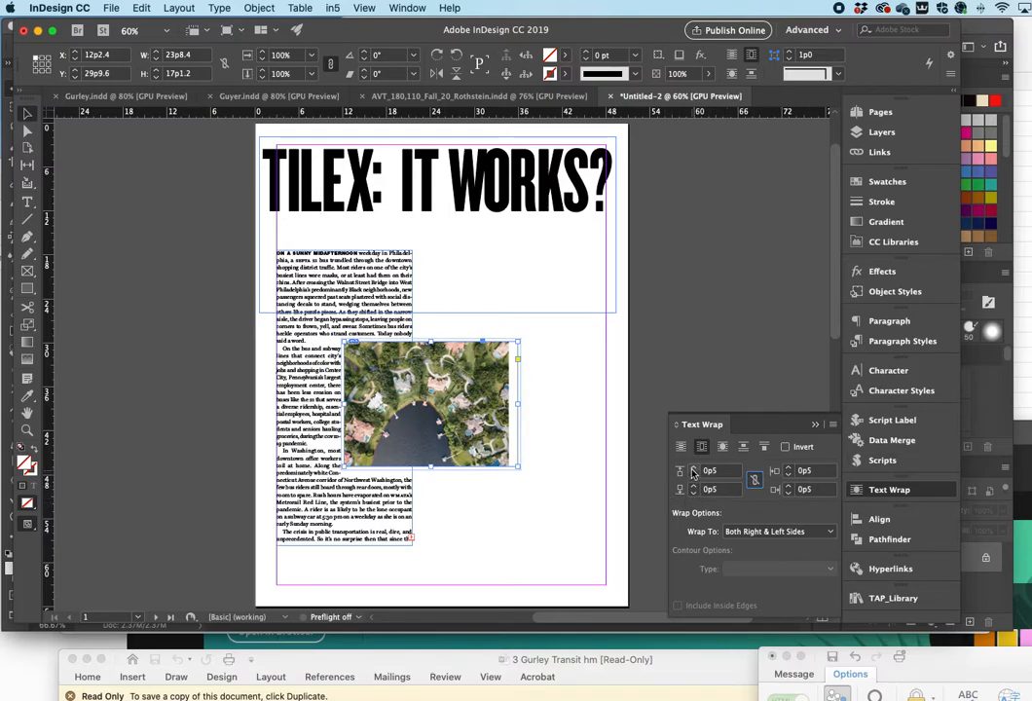
left_click(789, 468)
left_click(789, 469)
left_click(789, 469)
left_click(789, 469)
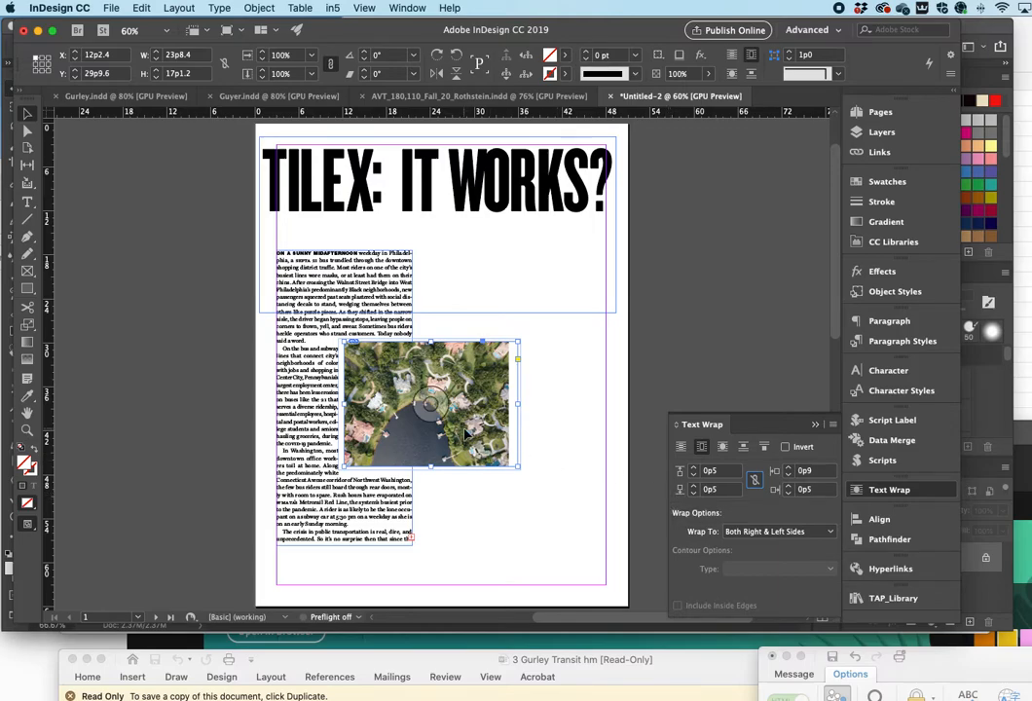
Step: Move the aerial photo off the page onto the pasteboard and replace it with After.psd from the Photoshop Demo3 folder
left_click_drag(466, 435, 478, 439)
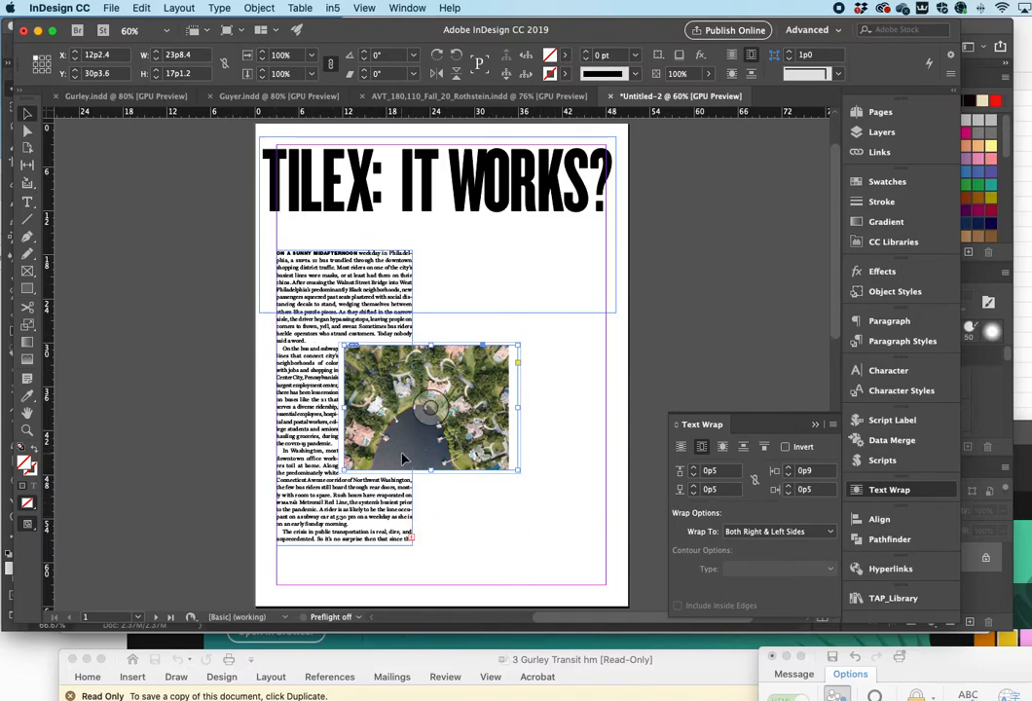
left_click_drag(375, 457, 731, 343)
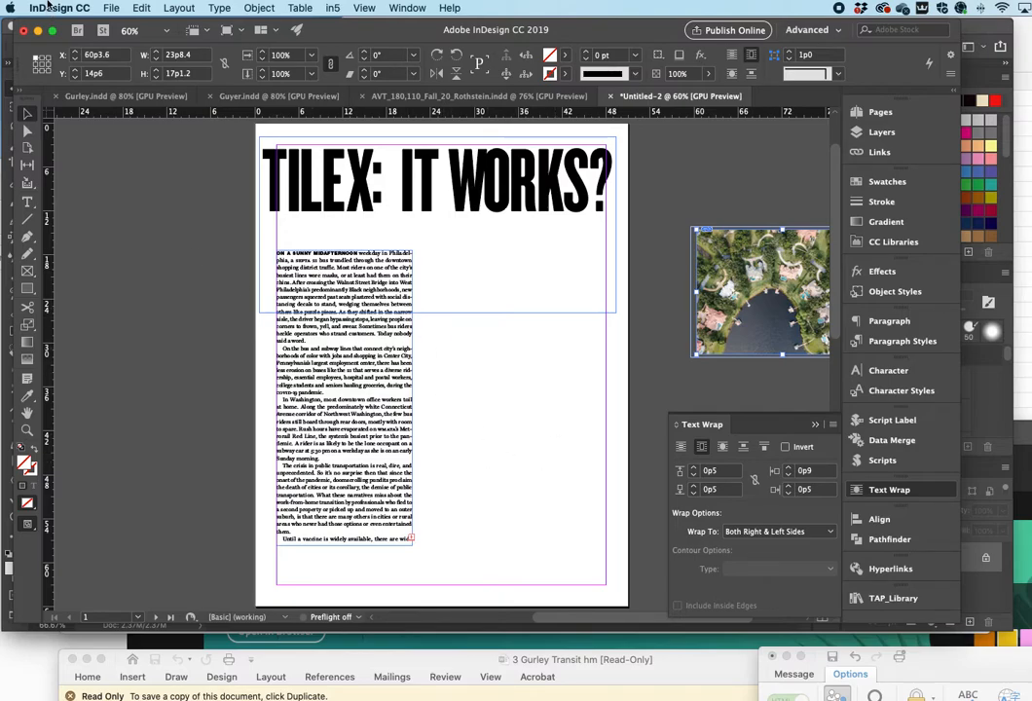
left_click(113, 8)
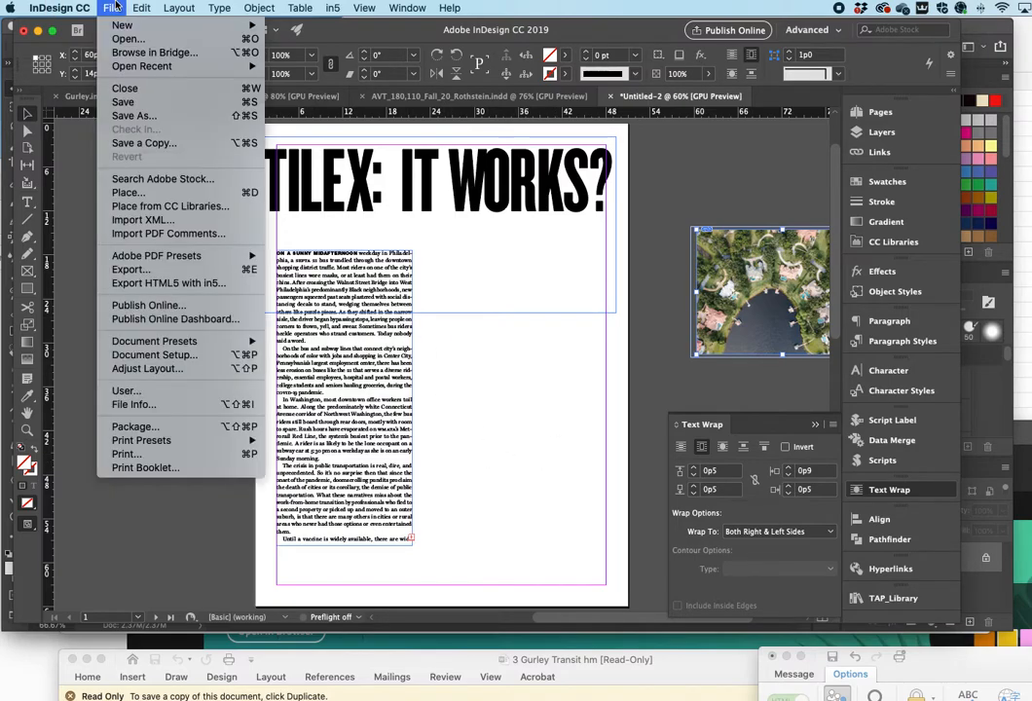
left_click(155, 194)
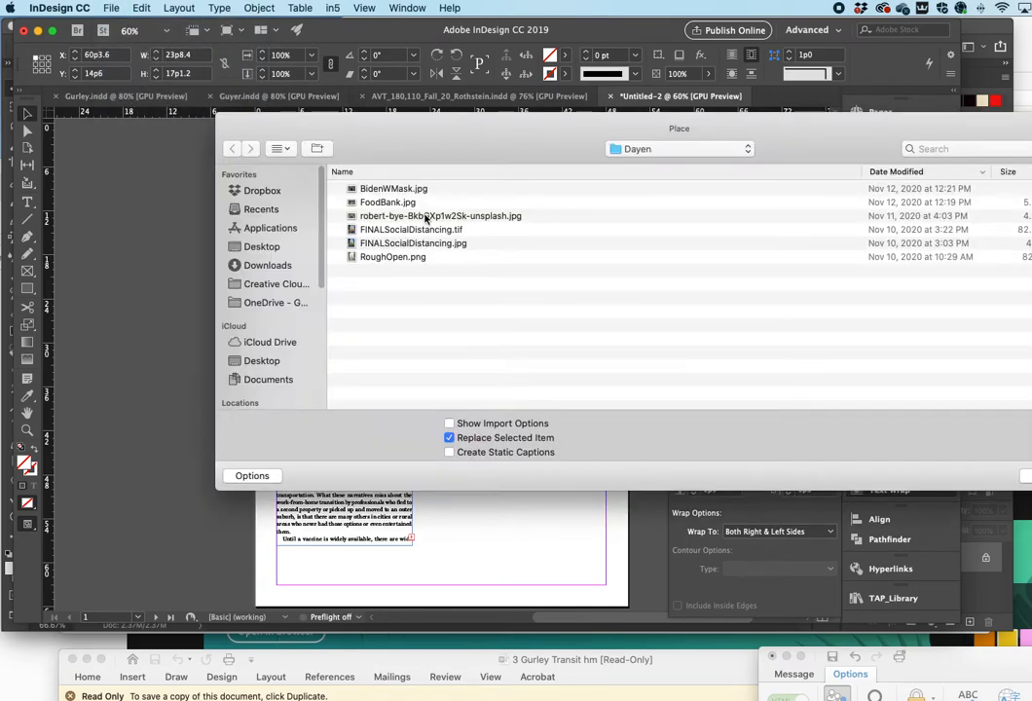
left_click(638, 152)
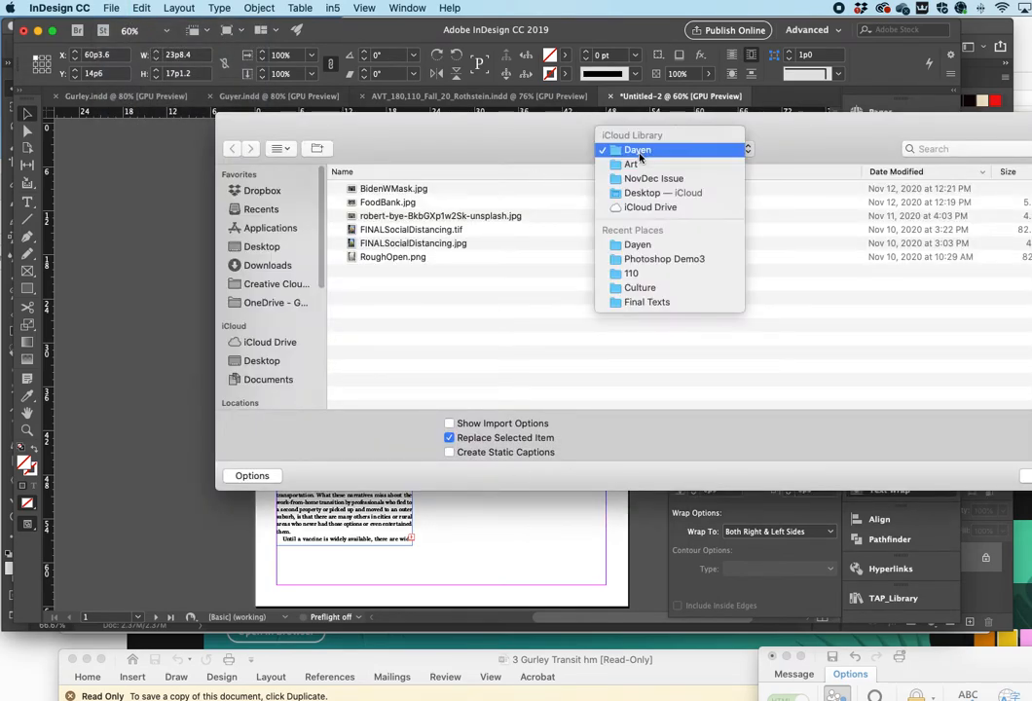
left_click(638, 261)
left_click(392, 190)
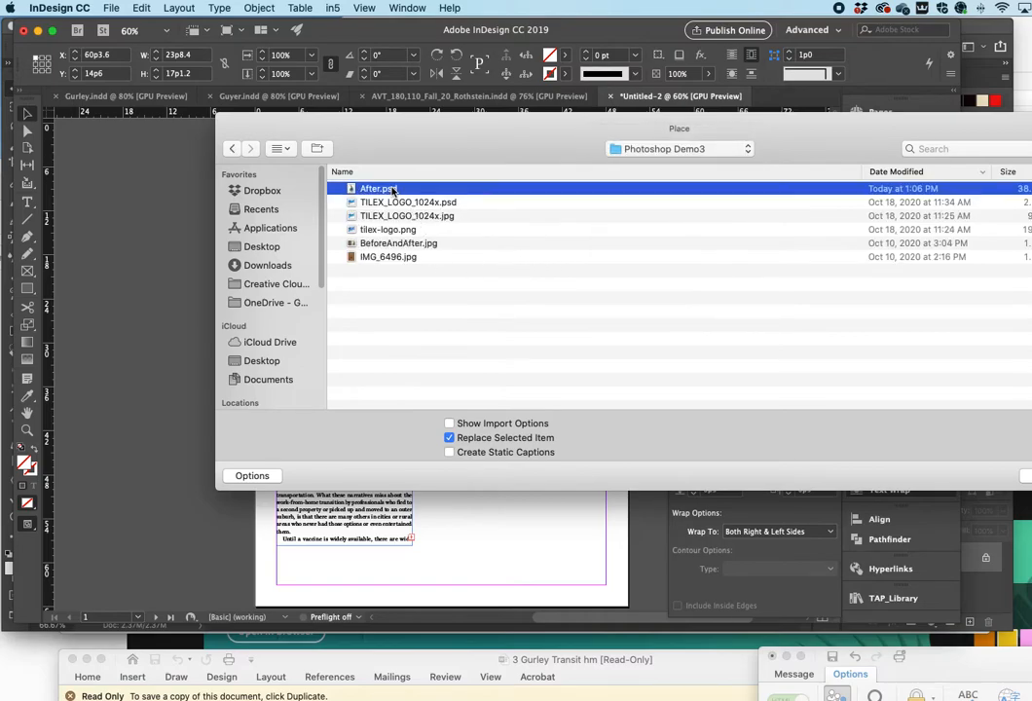
key("Return")
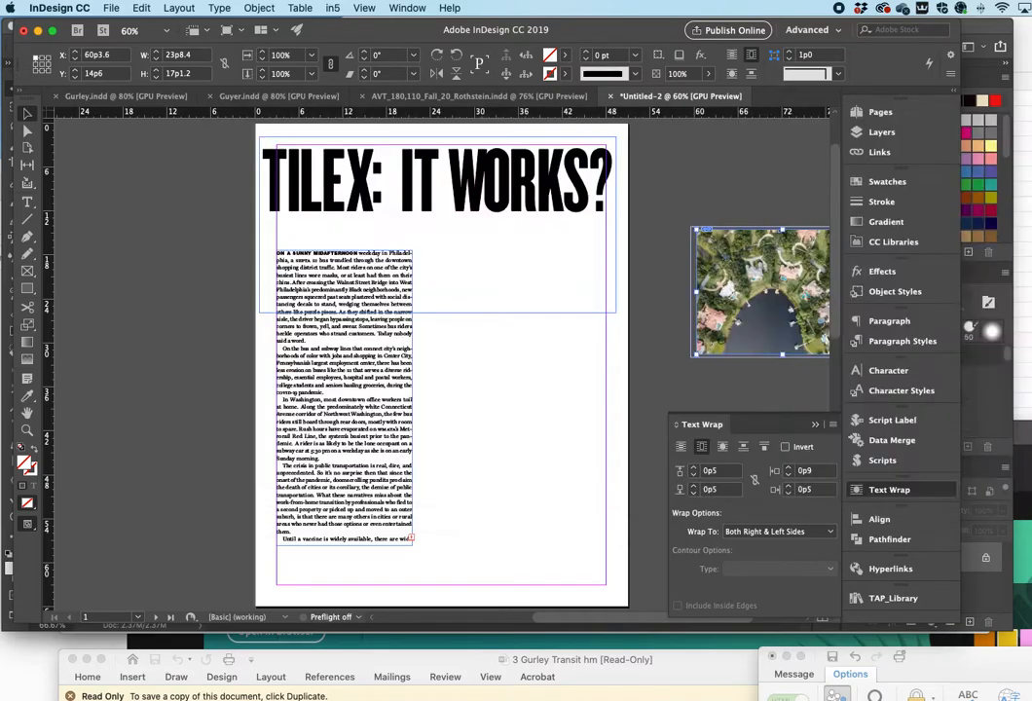
Step: Position the spray bottle frame beside the text column without text wrap and extend its height downward to about 37p10
mouse_move(778, 324)
left_mouse_down()
mouse_move(576, 348)
mouse_move(527, 366)
left_mouse_up()
left_click(679, 448)
left_click_drag(529, 395, 518, 546)
left_click_drag(530, 435, 505, 465)
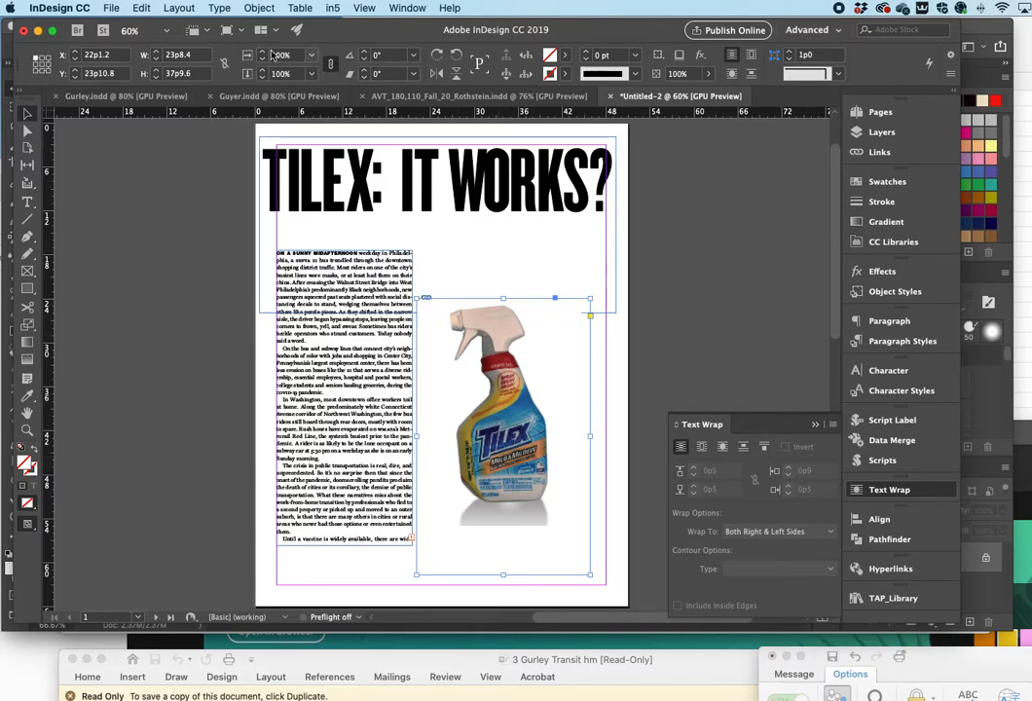
Step: Scale the bottle image to 200% and move it up and left over the headline and text column
left_click(264, 54)
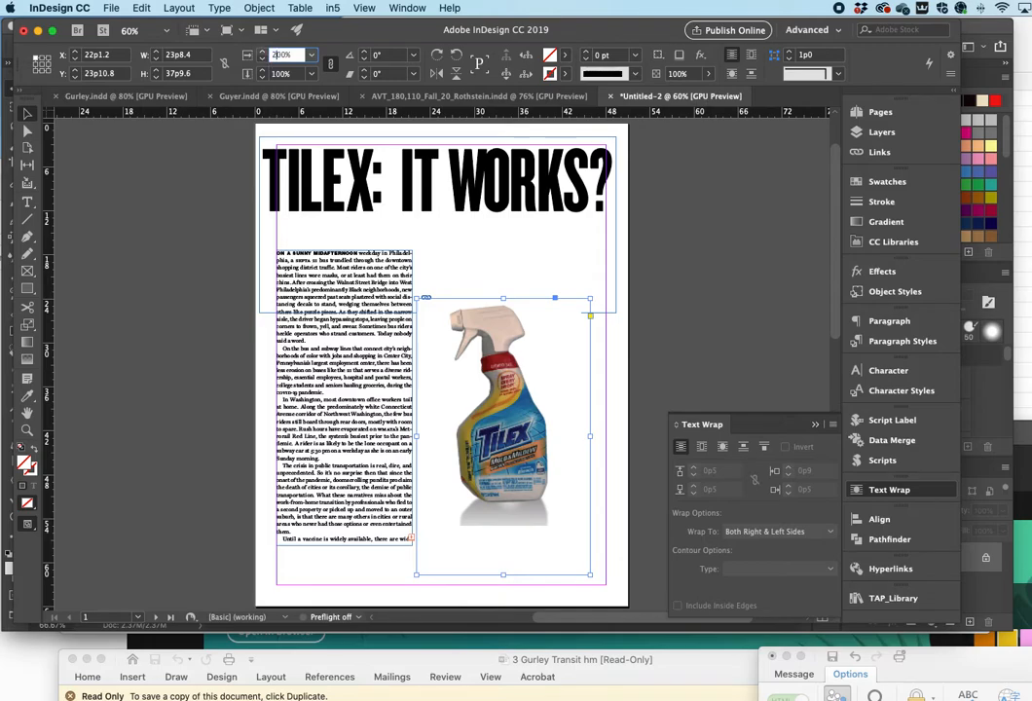
key("Return")
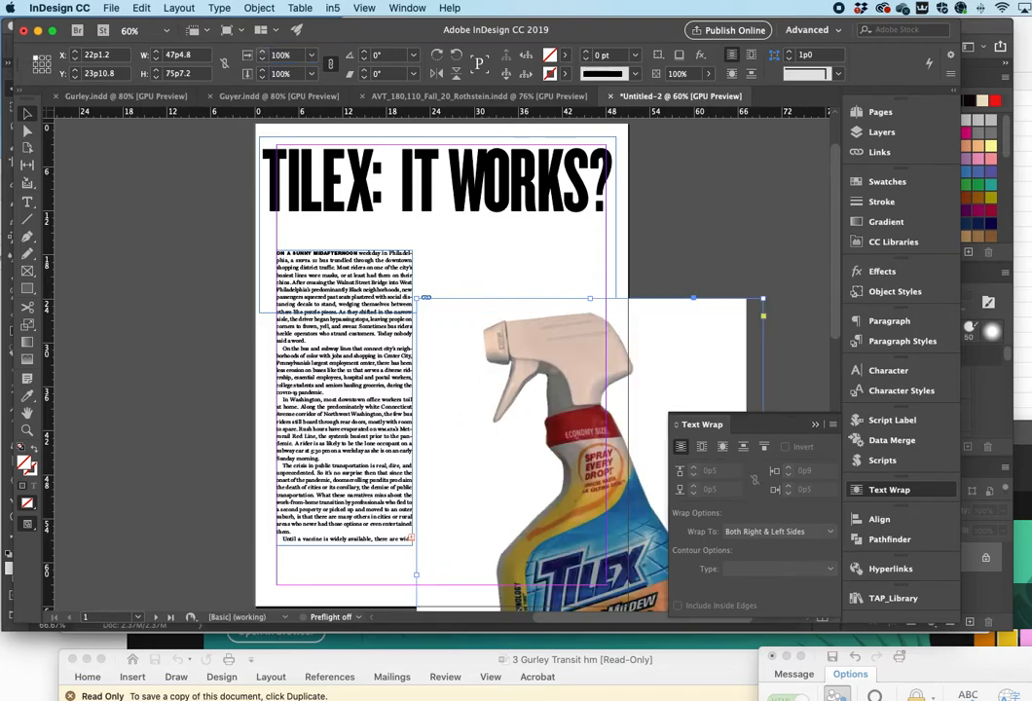
left_click_drag(592, 484, 506, 345)
left_click_drag(509, 428, 493, 426)
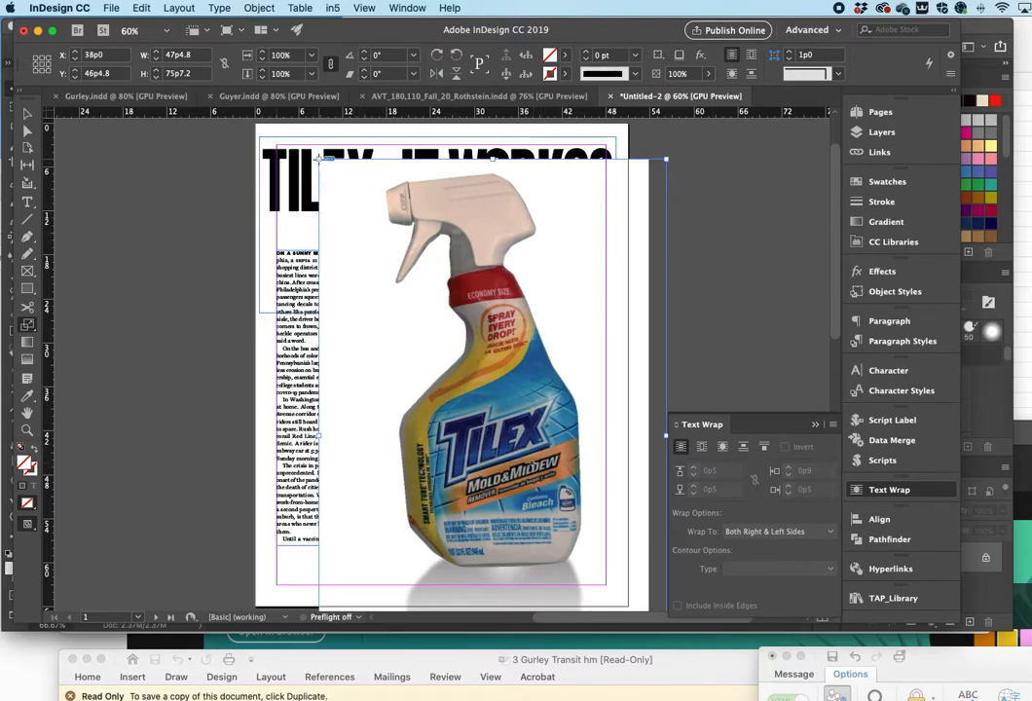
Step: Enlarge the bottle image slightly from its top-left reference point to a width of about 48p7
left_click(49, 59)
left_click(36, 58)
left_click_drag(550, 494, 556, 502)
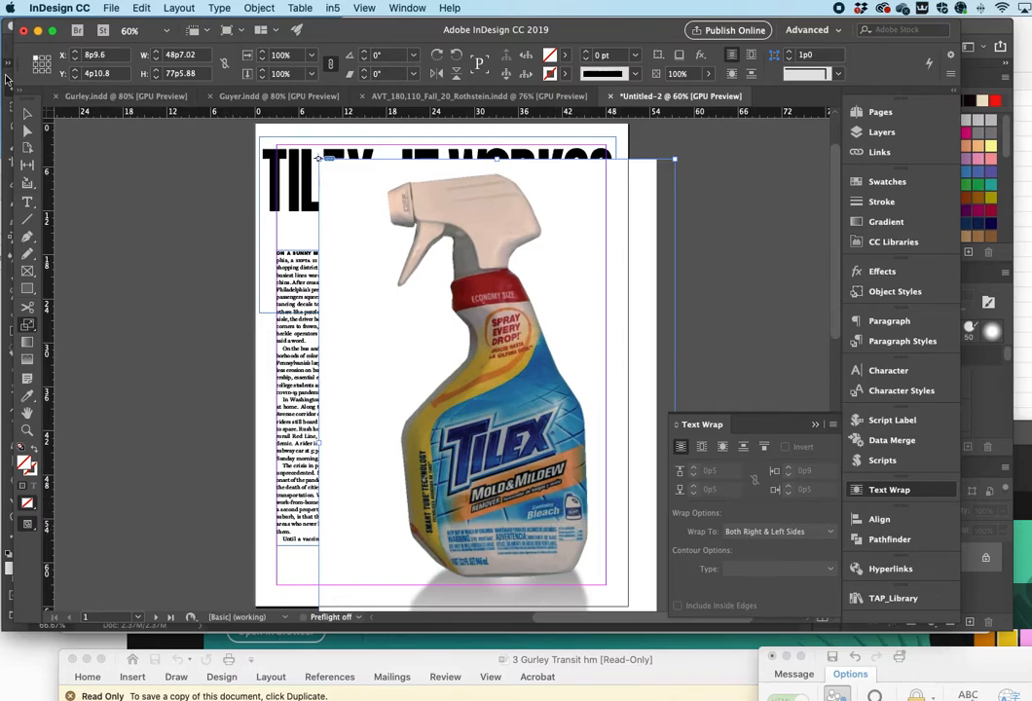
left_click(27, 114)
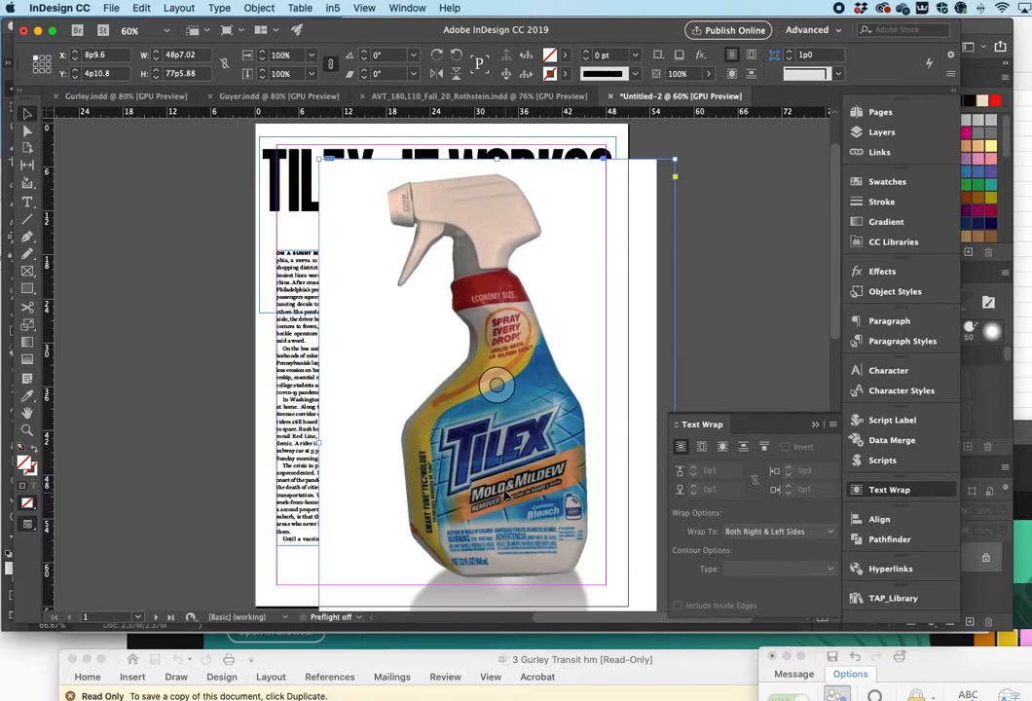
Step: Show the bottle image's upper Layer 1's Drop Shadow instead of the lower one and nudge the image slightly up and left
left_click(257, 8)
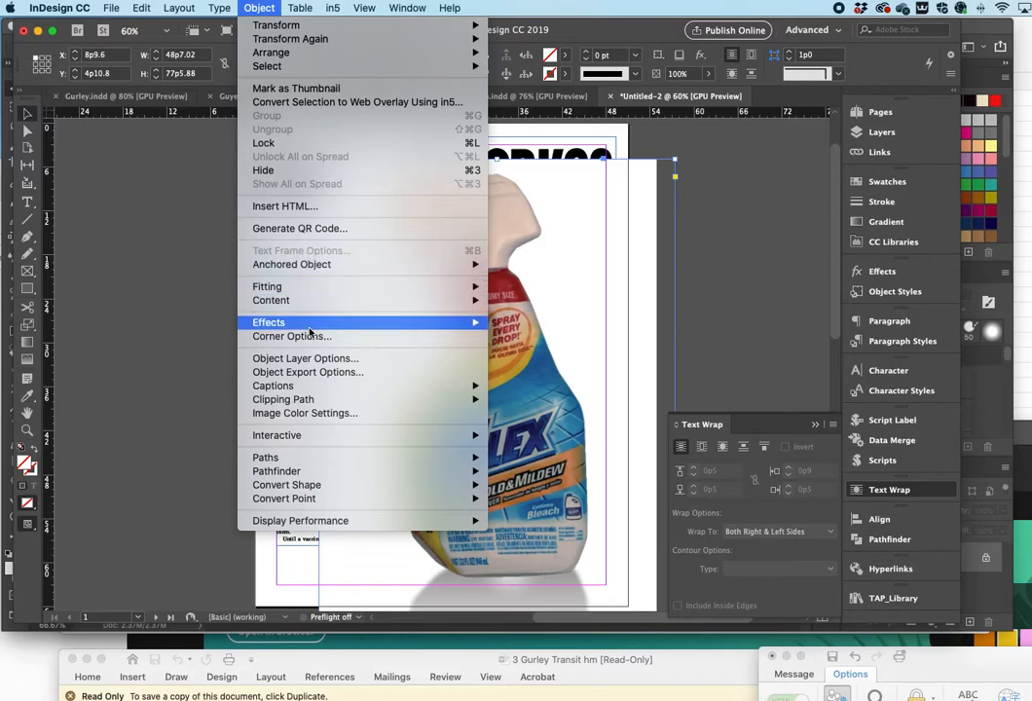
left_click(305, 359)
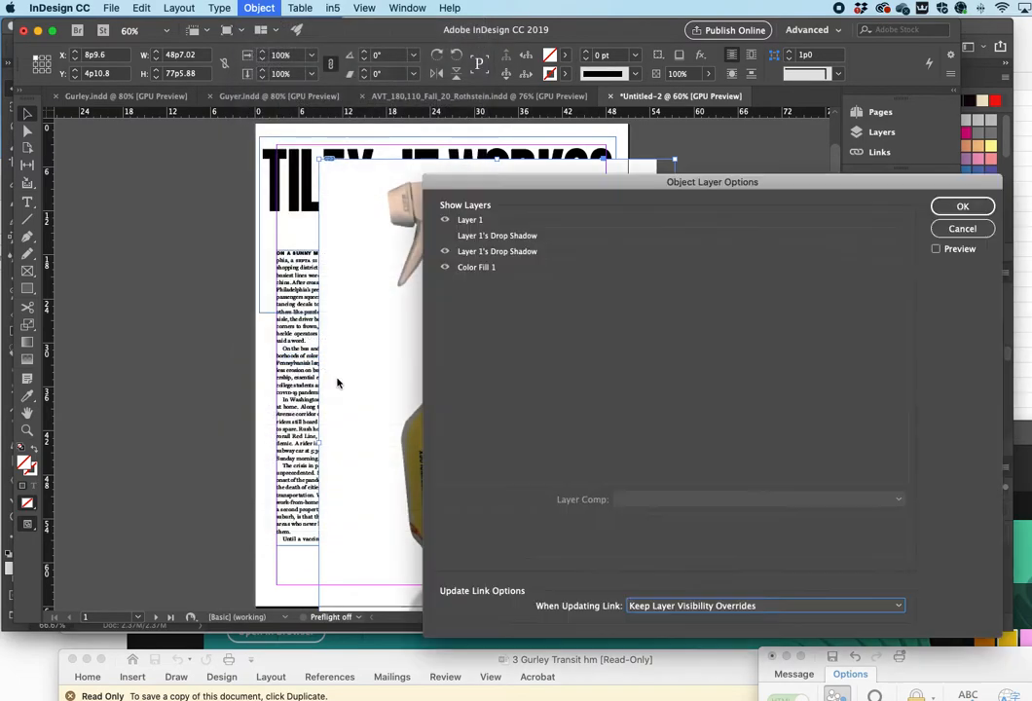
left_click_drag(541, 188, 483, 133)
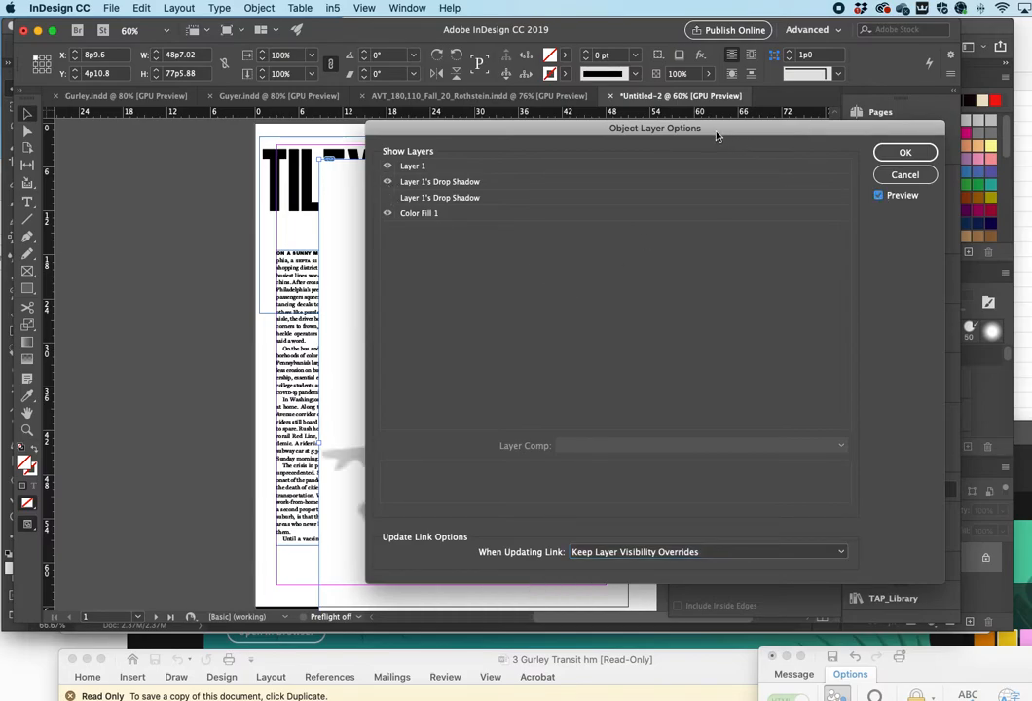
left_click_drag(714, 132, 581, 152)
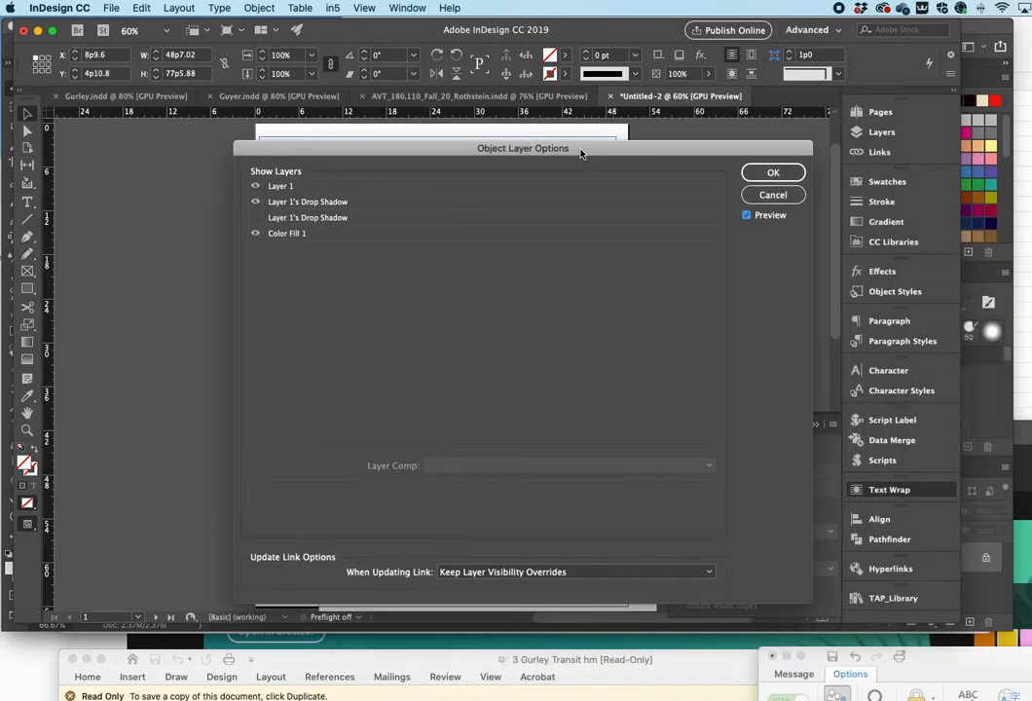
left_click(773, 175)
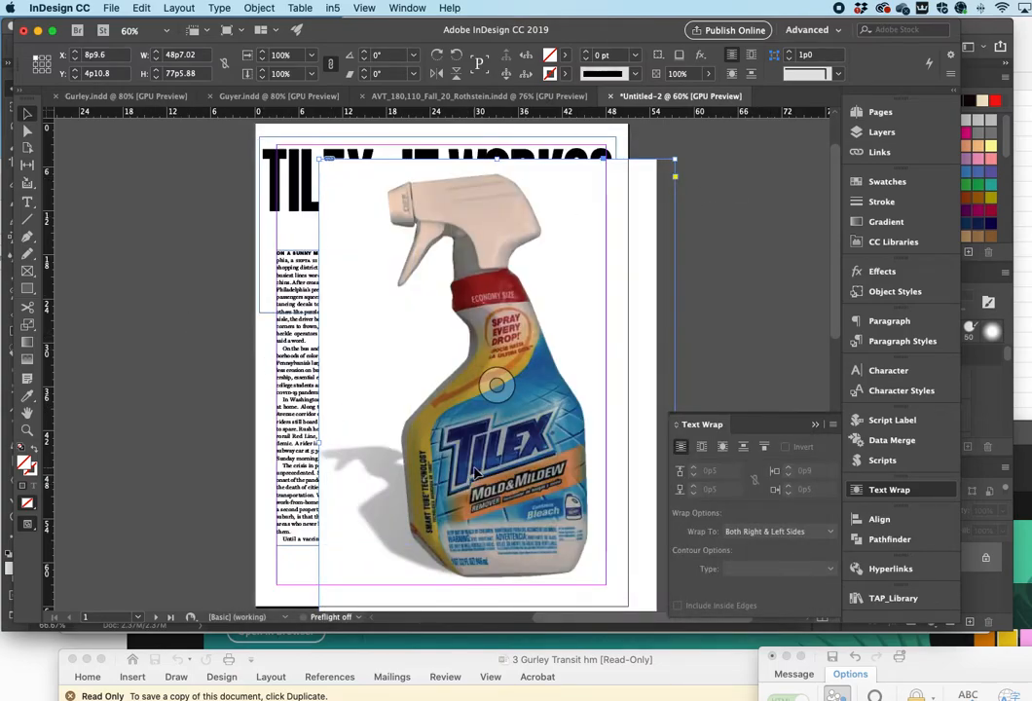
left_click_drag(495, 484, 489, 482)
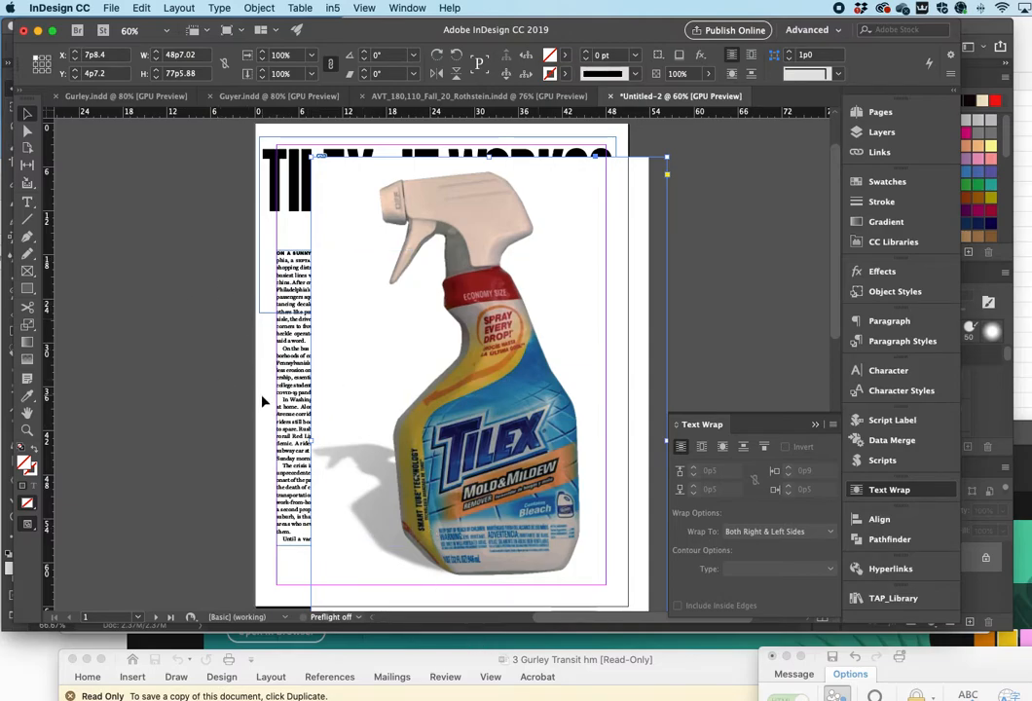
Step: Preview the bottle image clipped to its Photoshop path TilePath and discard the clipping path settings
left_click(259, 8)
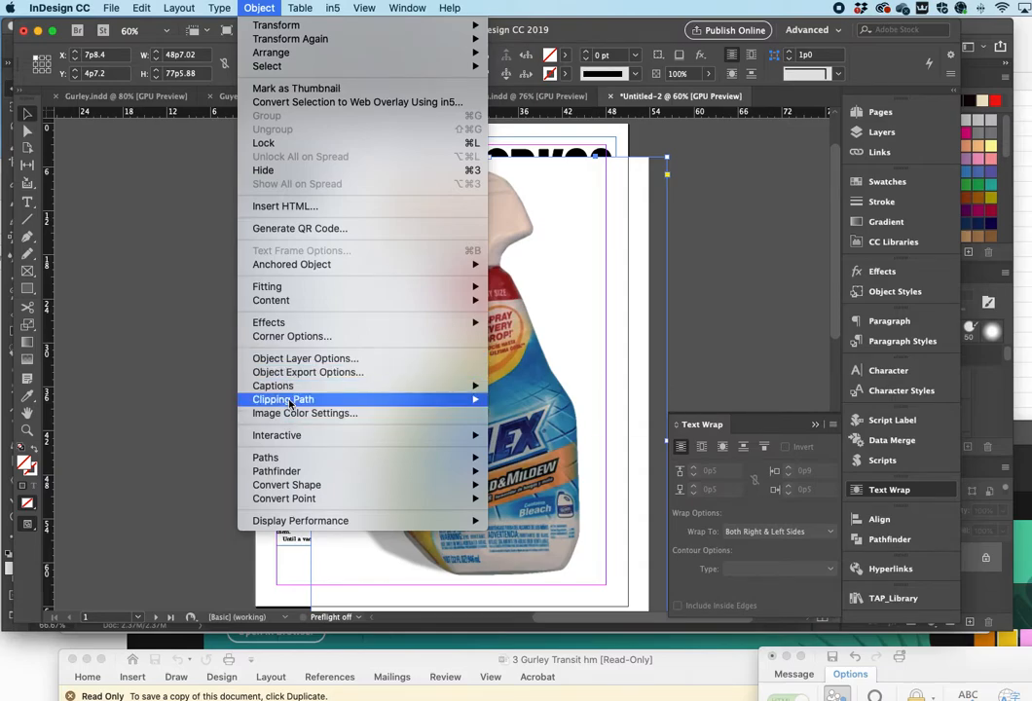
mouse_move(441, 399)
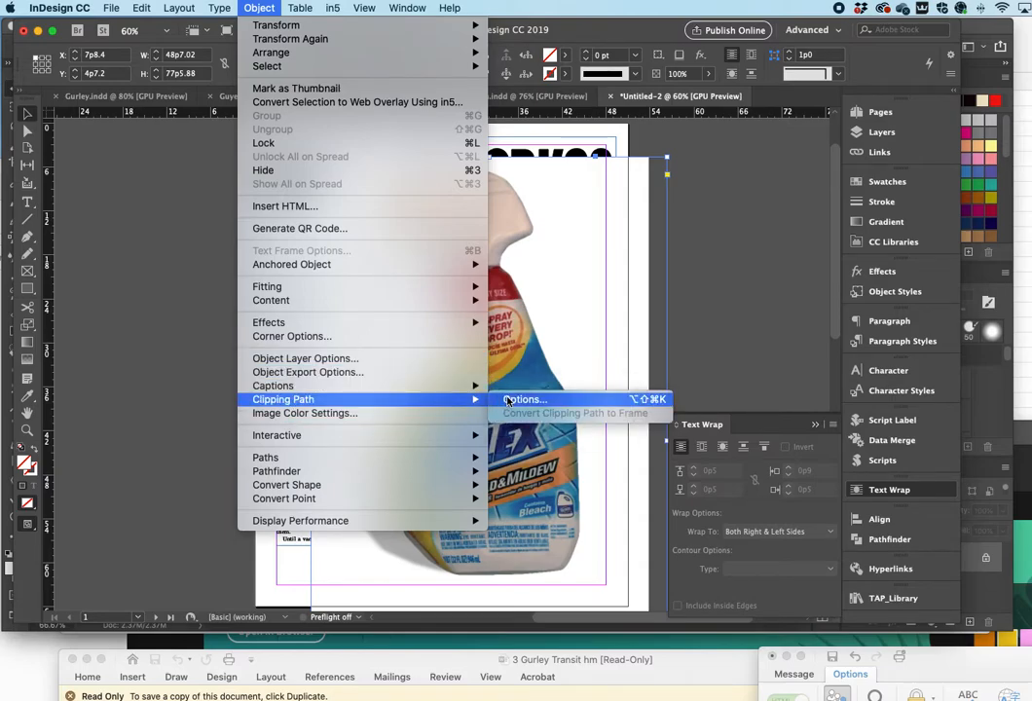
left_click(511, 399)
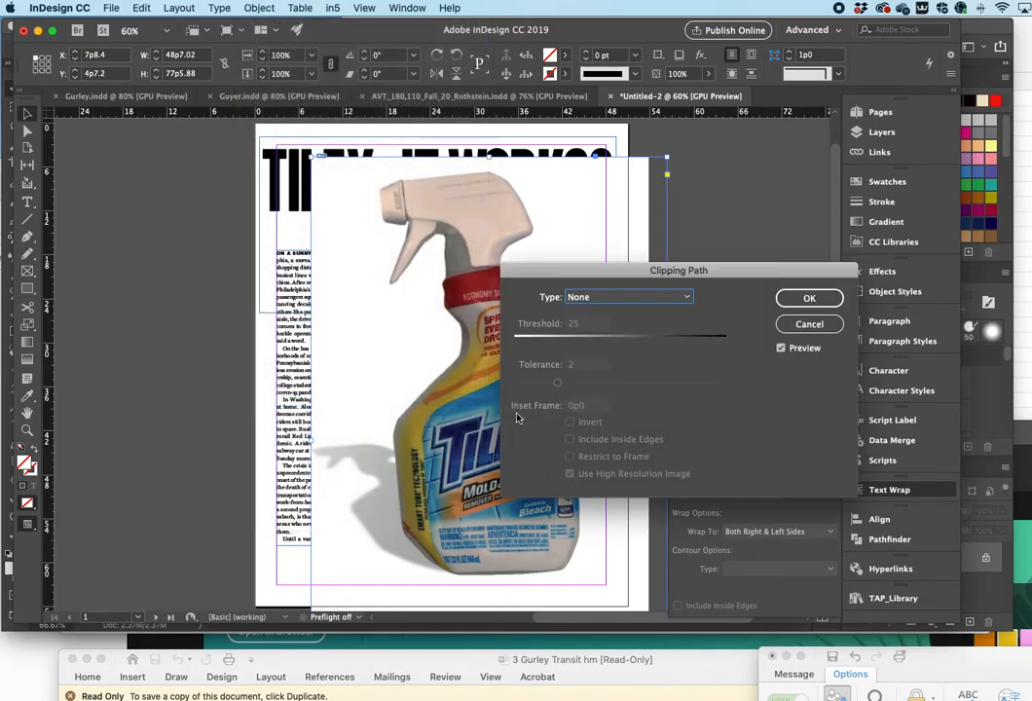
left_click(609, 297)
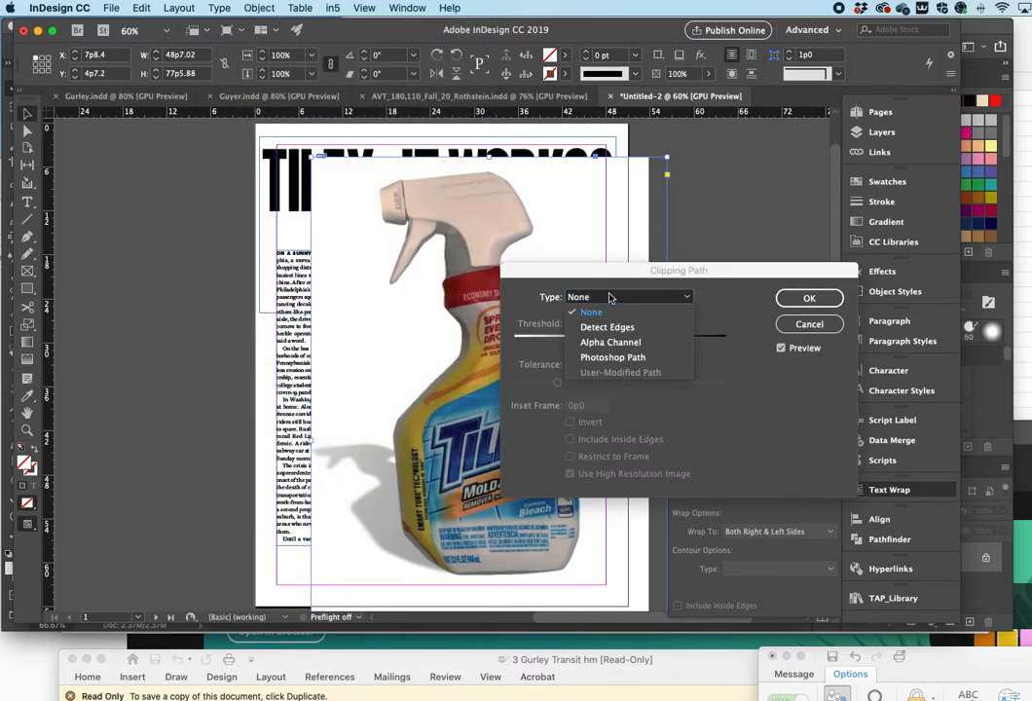
left_click(608, 357)
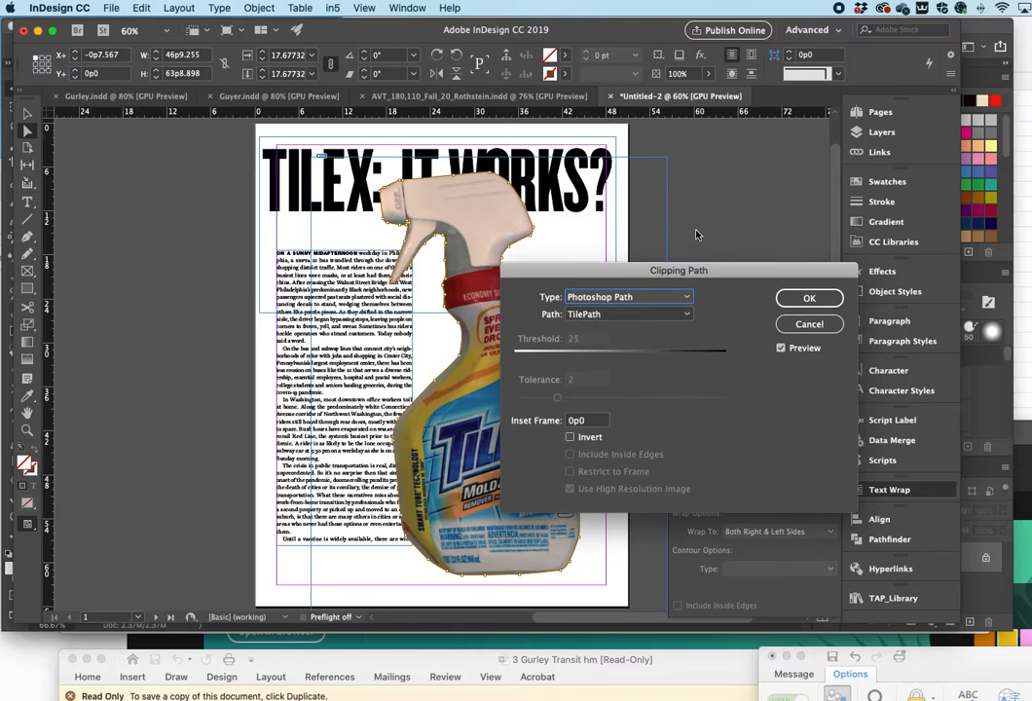
left_click_drag(655, 280, 694, 133)
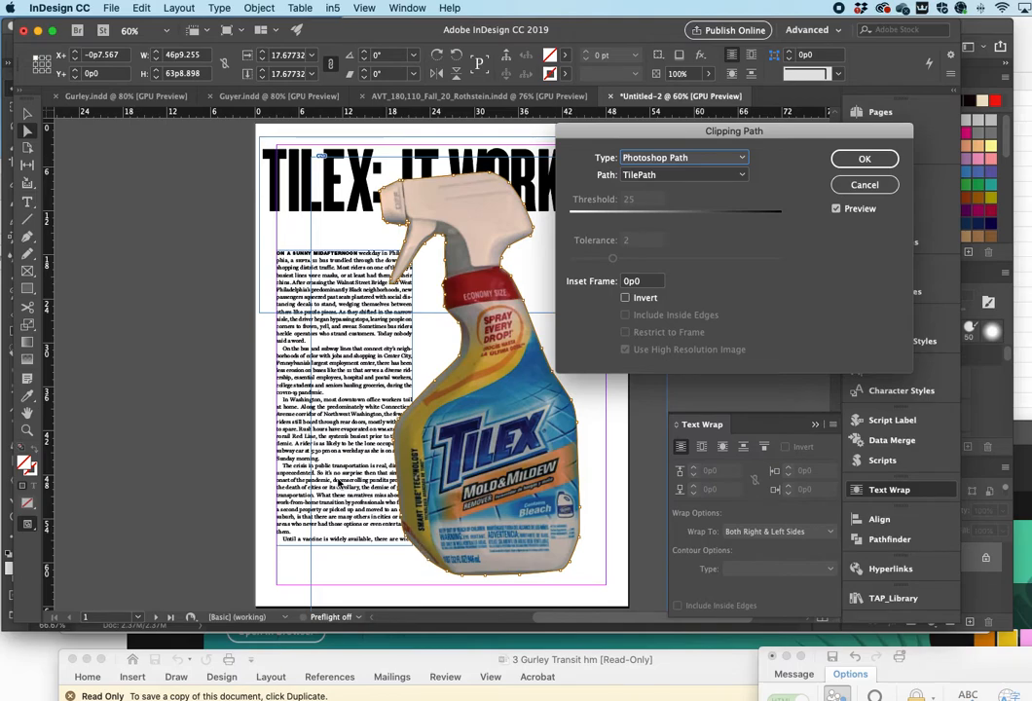
left_click(863, 186)
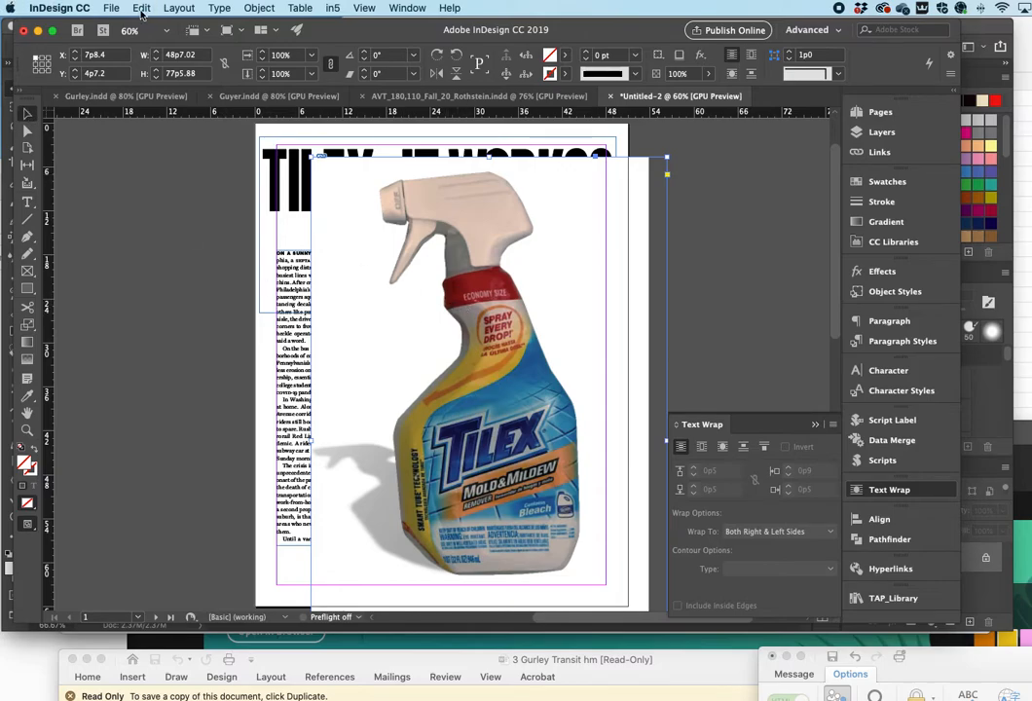
Step: Paste a copy of the bottle image in place and crop the copy's top edge down to the red collar, about 61p tall
left_click(111, 8)
mouse_move(142, 8)
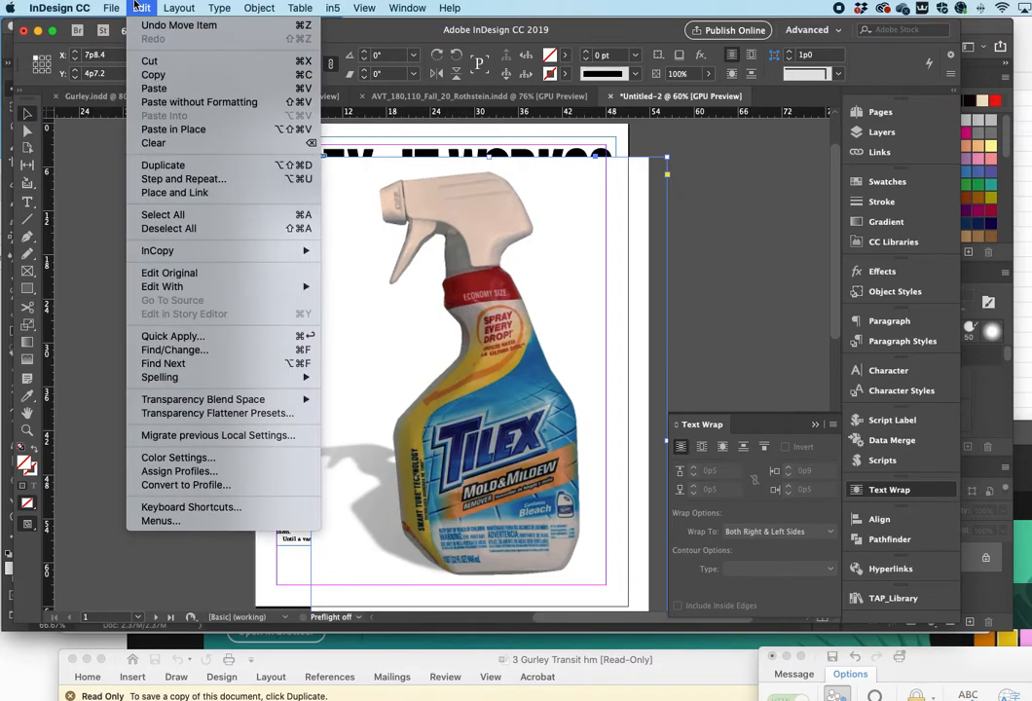
left_click(136, 72)
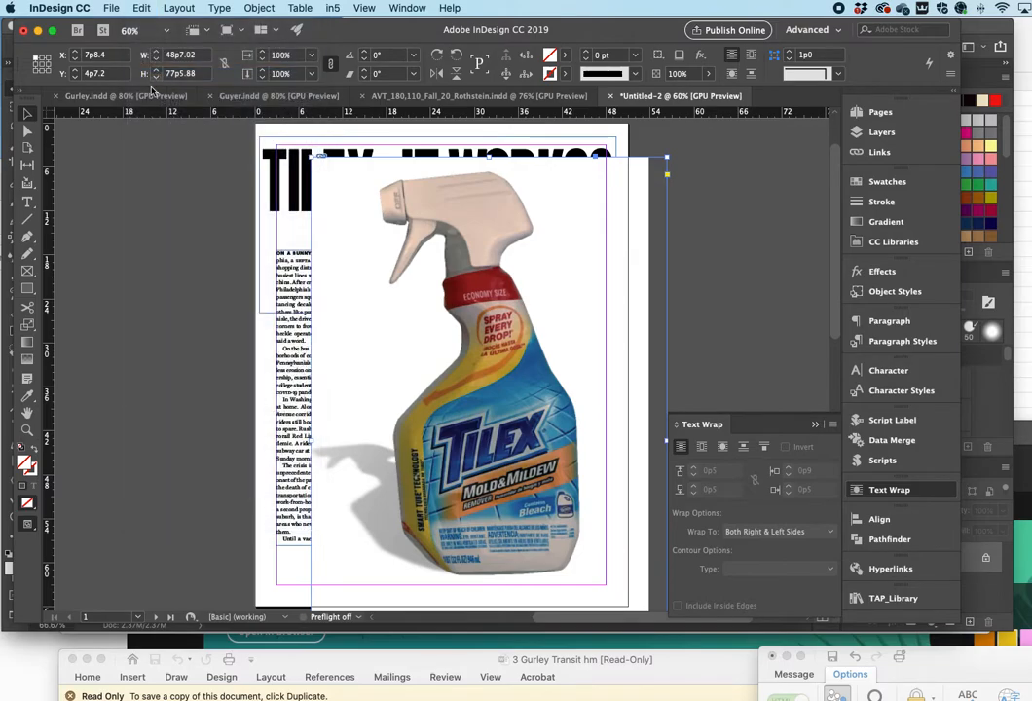
left_click(139, 8)
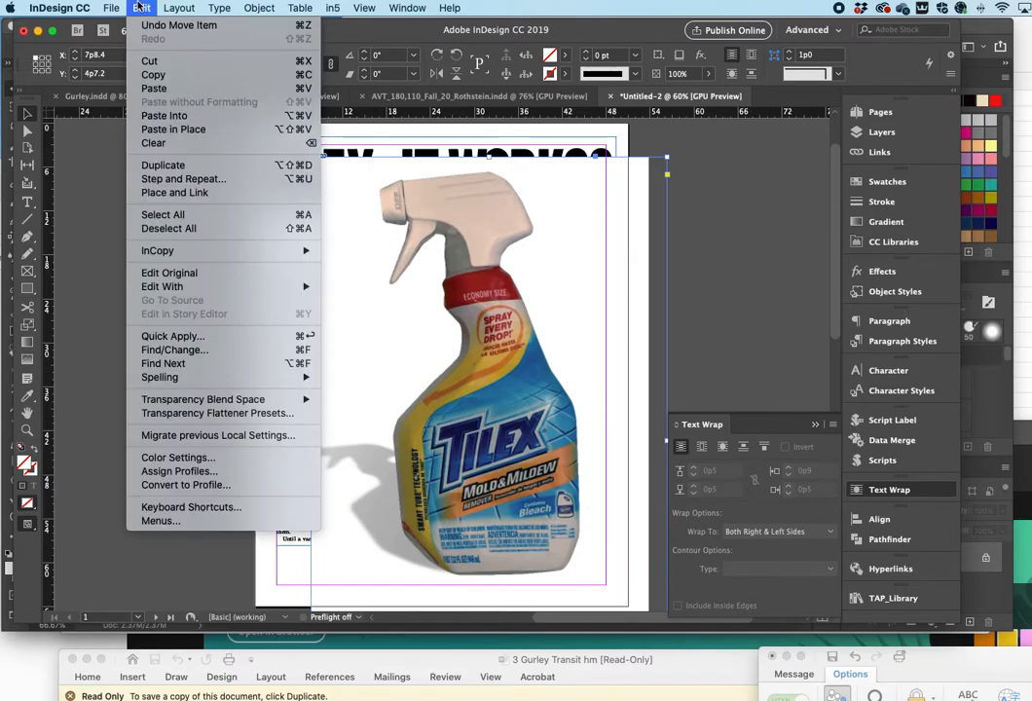
left_click(151, 129)
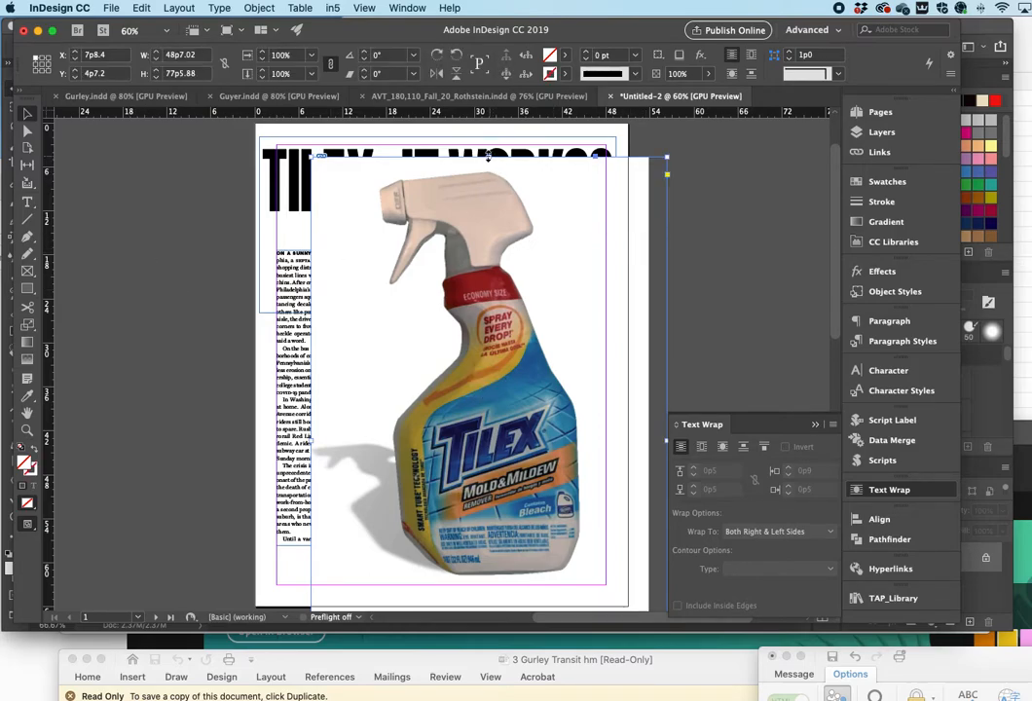
left_click_drag(488, 156, 481, 280)
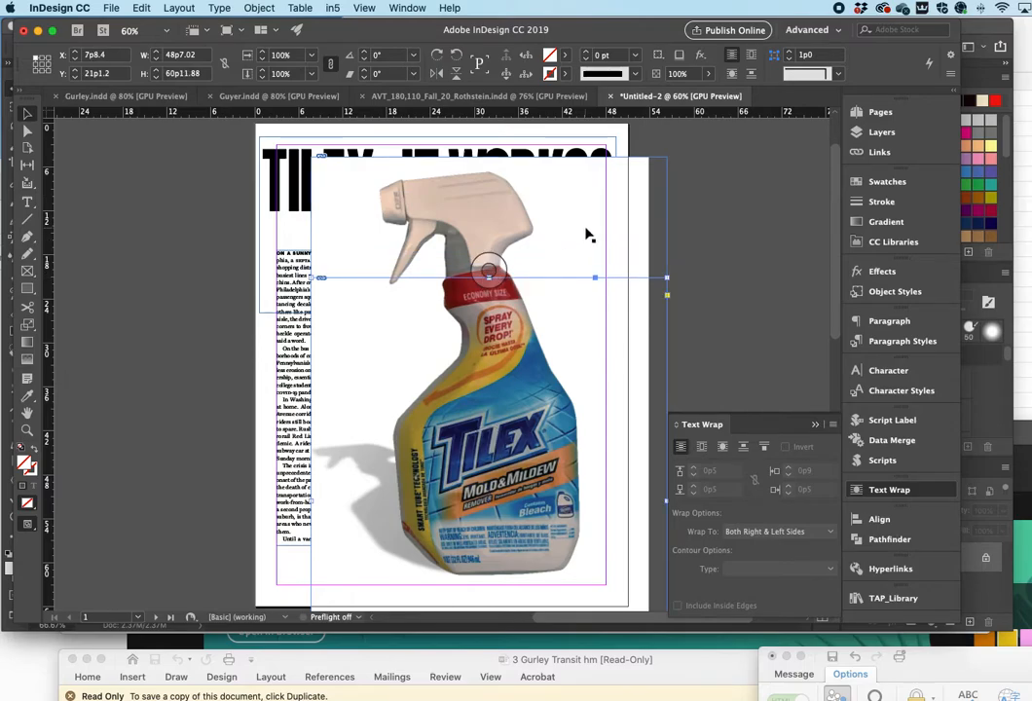
Step: Undo the crop on the bottle copy and send one of the stacked full bottle images to the back
key("super+z")
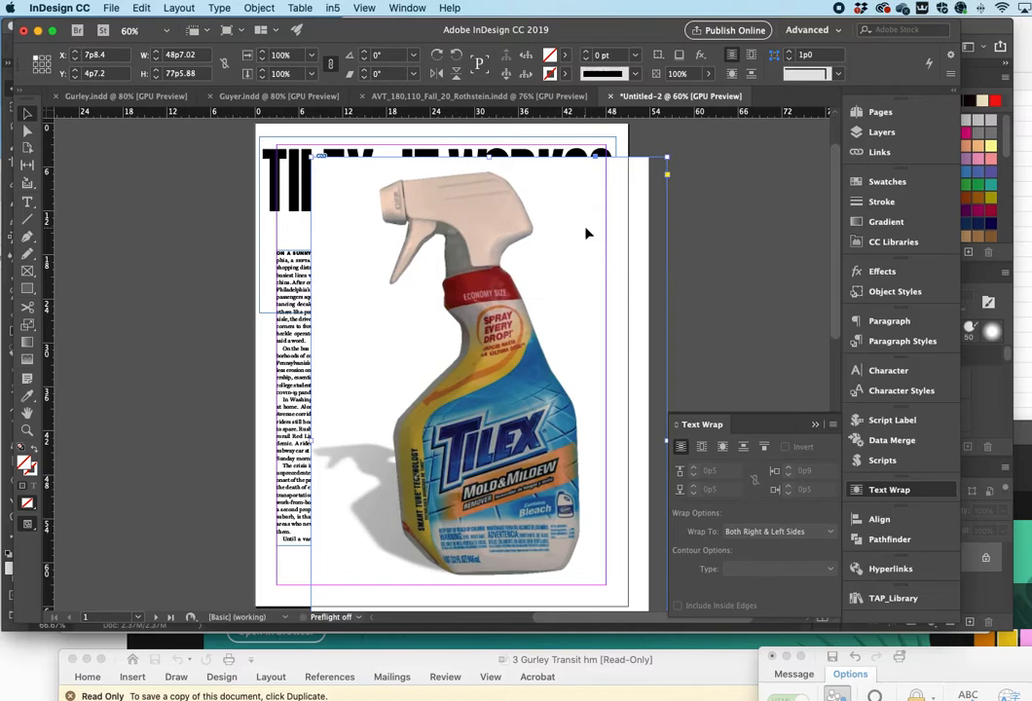
left_click(122, 204)
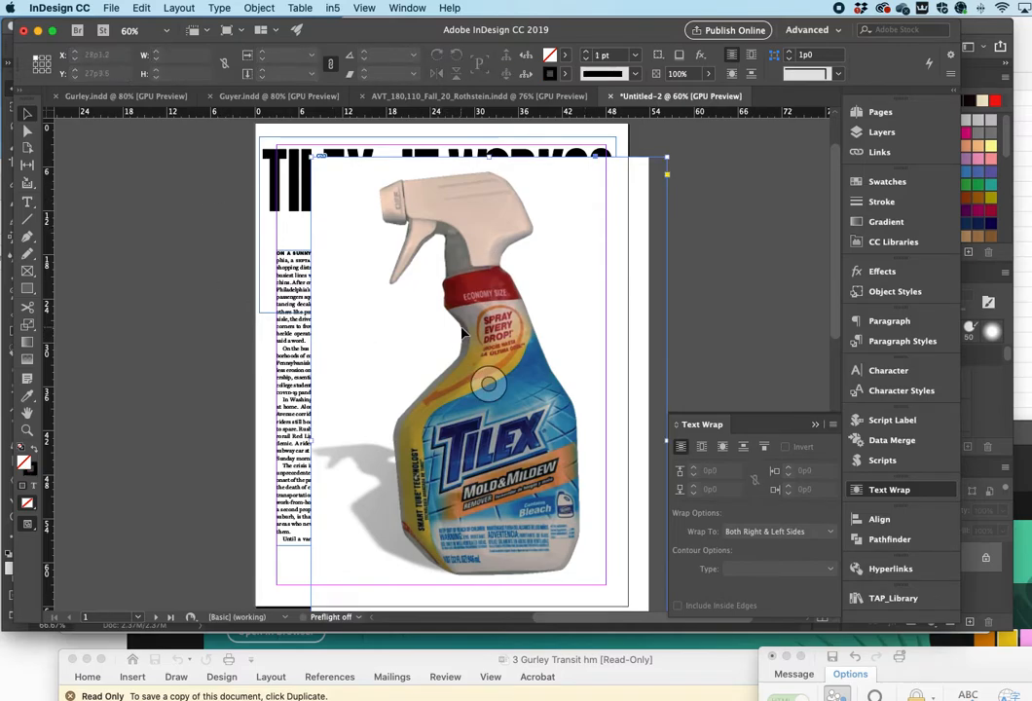
left_click(462, 333)
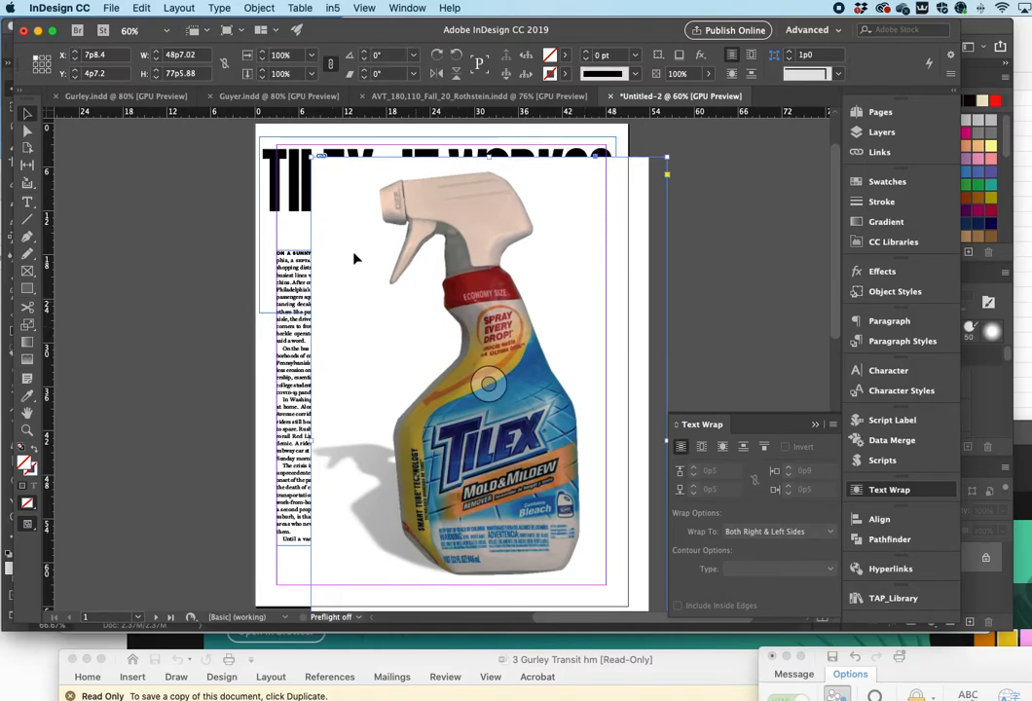
left_click(258, 8)
mouse_move(321, 52)
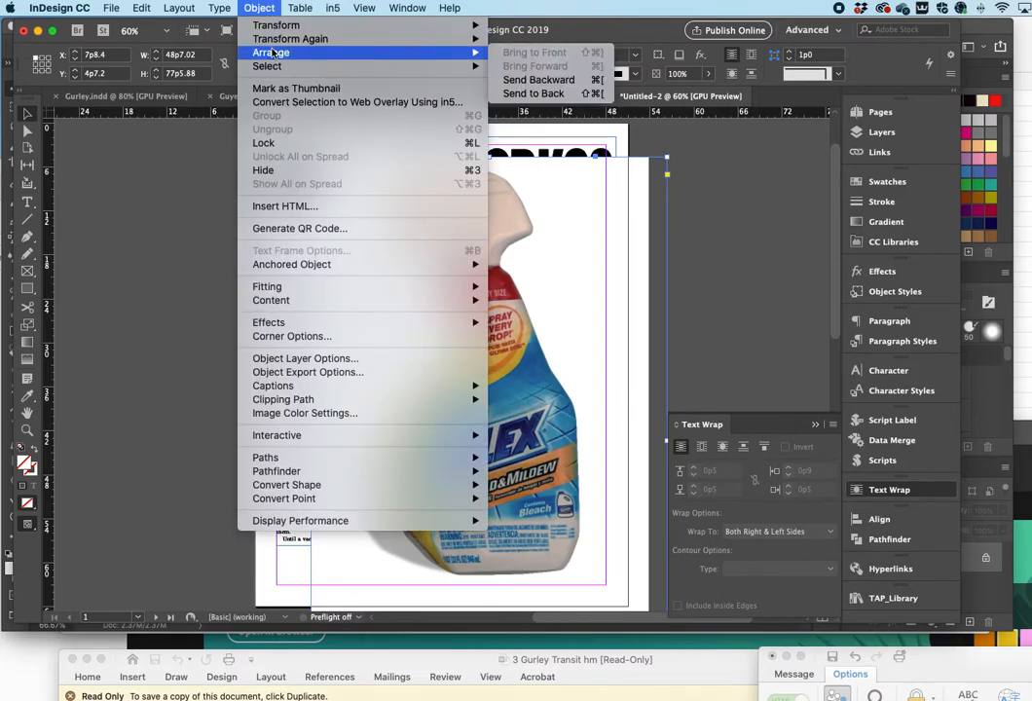
left_click(559, 92)
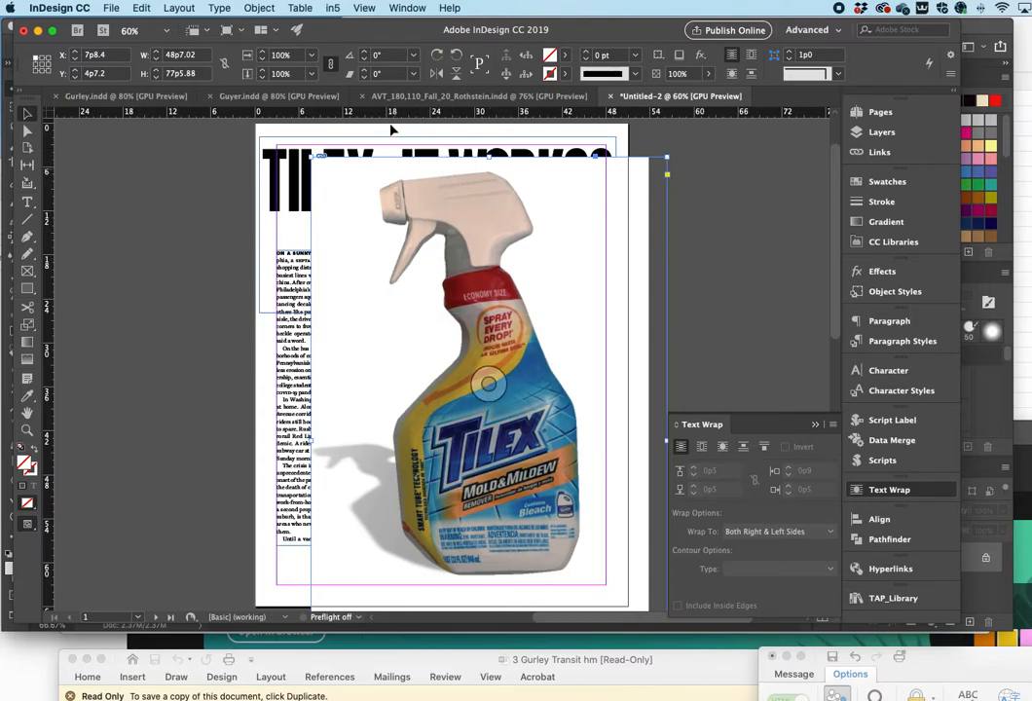
Step: Clip the front bottle image to its Photoshop path TilePath
left_click(261, 8)
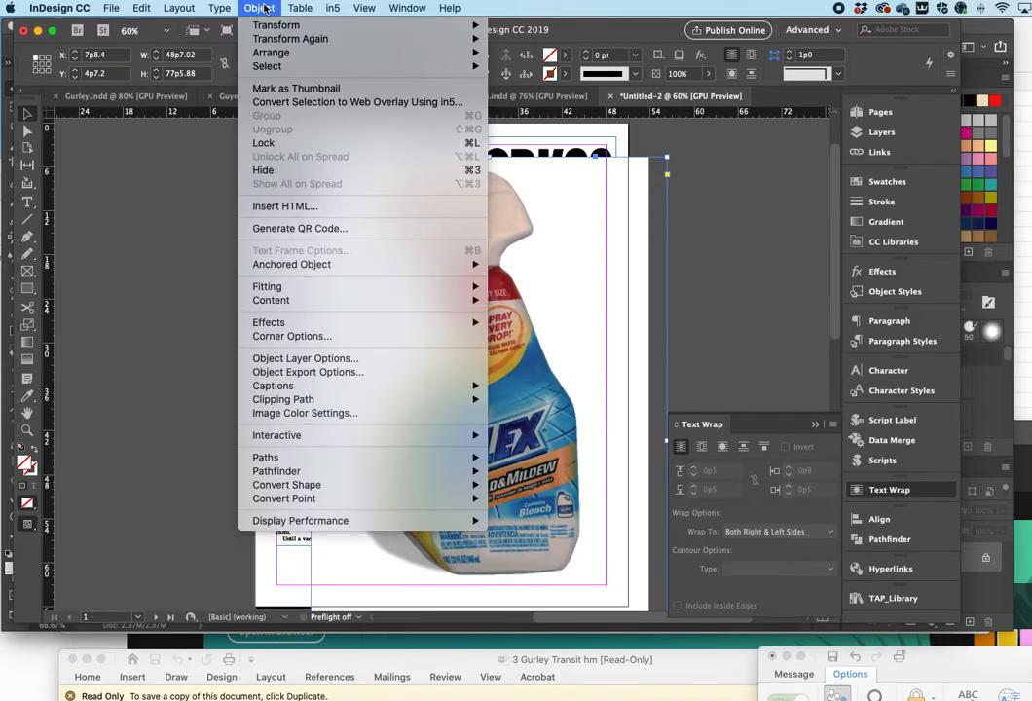
mouse_move(474, 399)
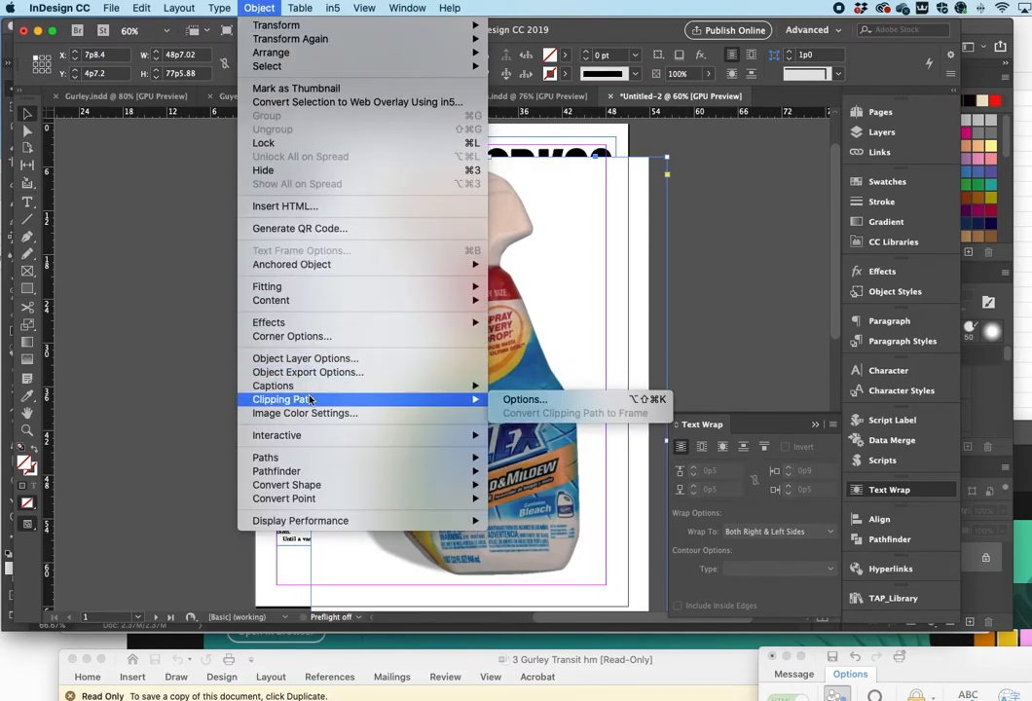
left_click(525, 399)
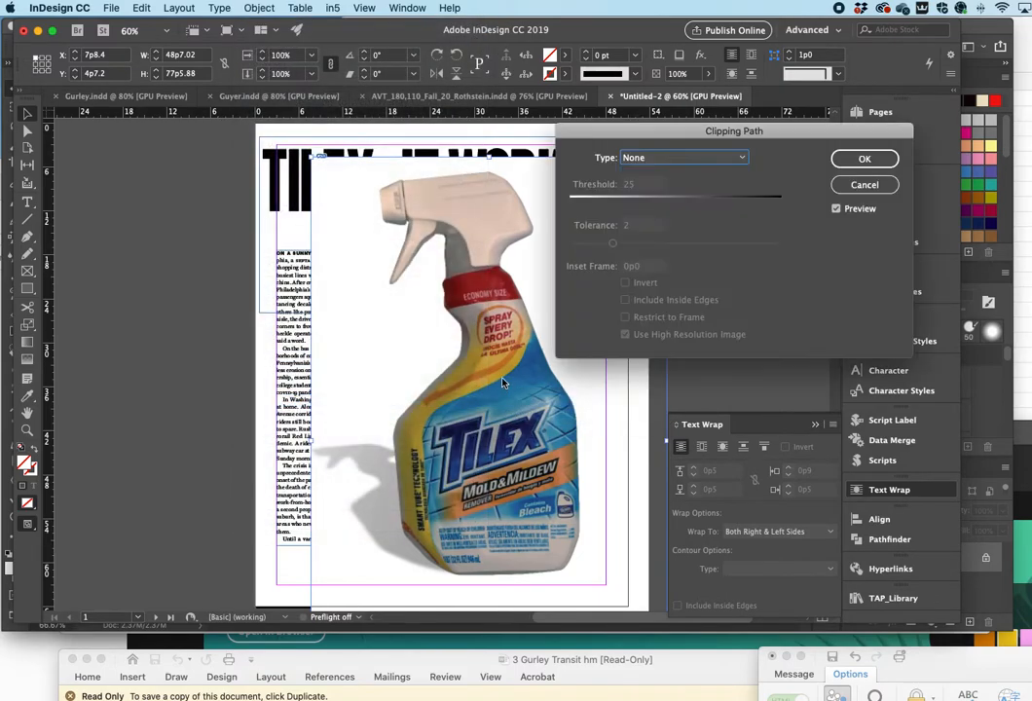
left_click(690, 159)
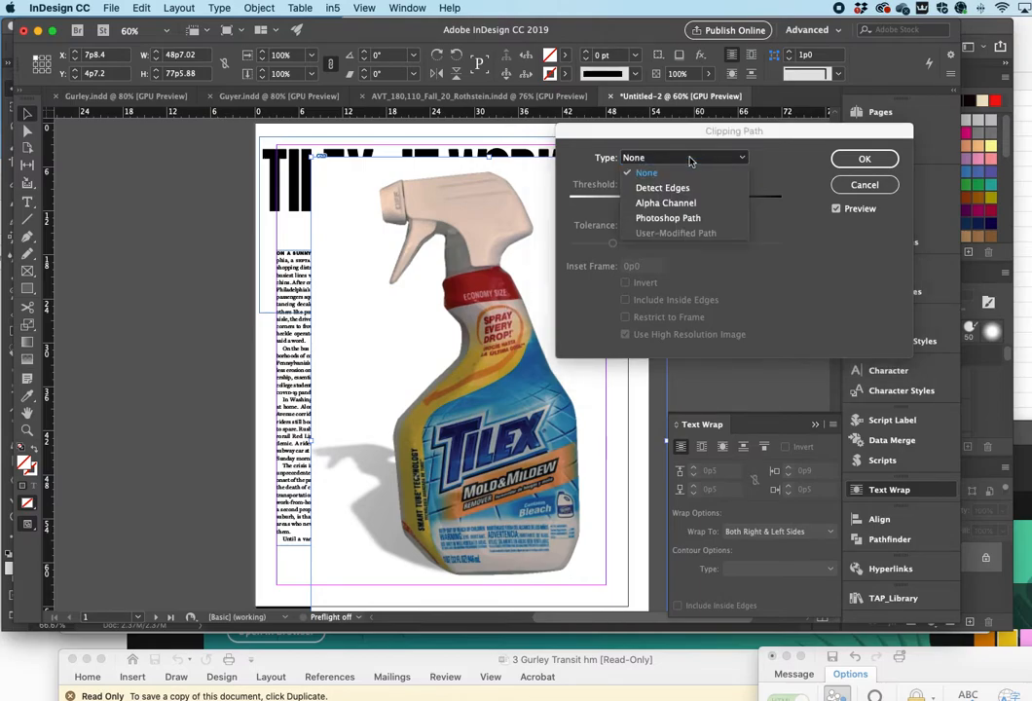
left_click(675, 223)
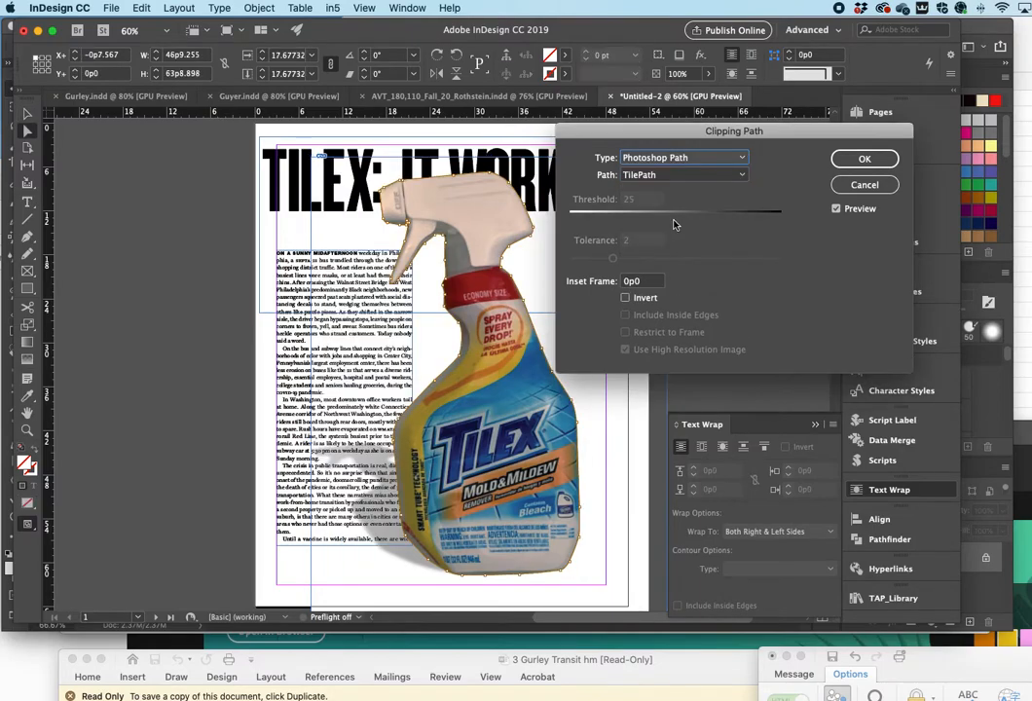
left_click(857, 161)
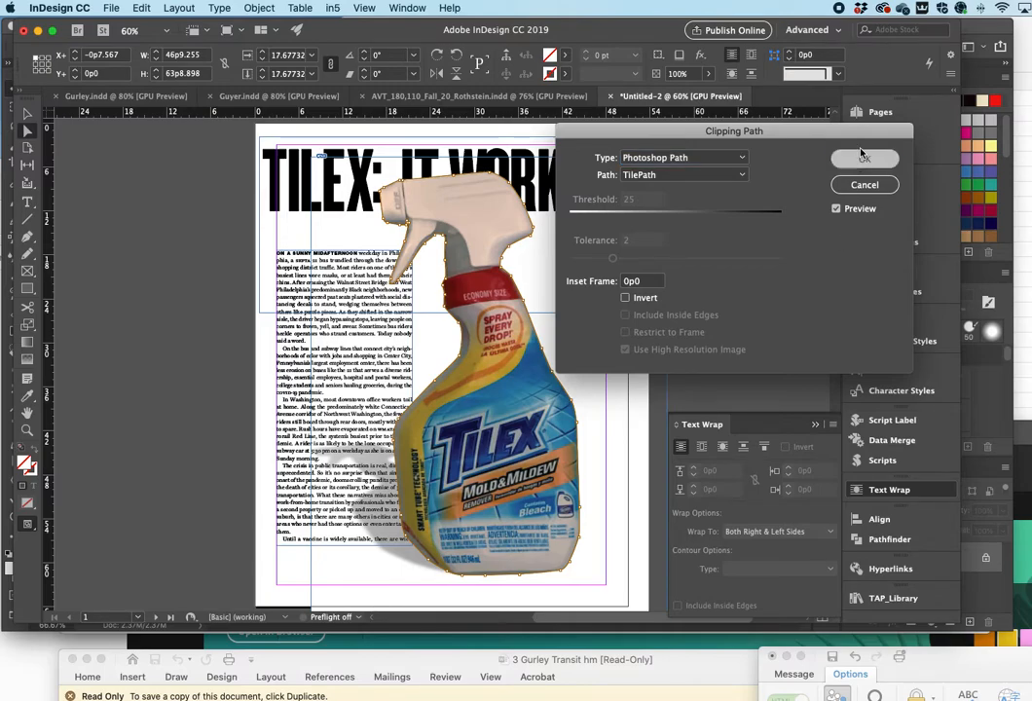
left_click(860, 160)
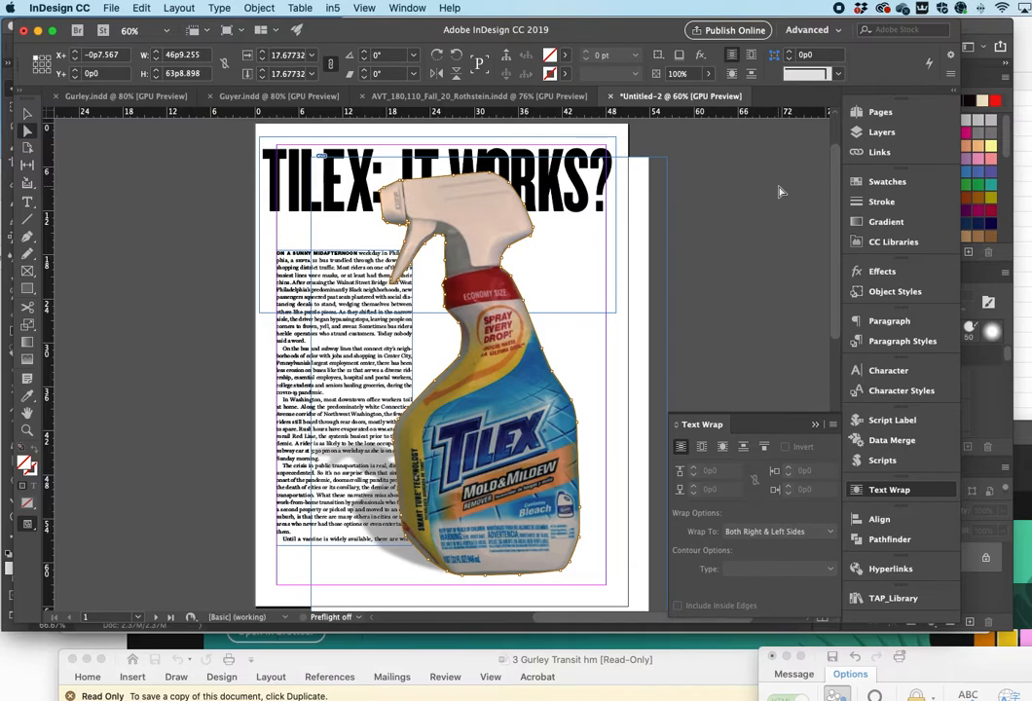
left_click(185, 196)
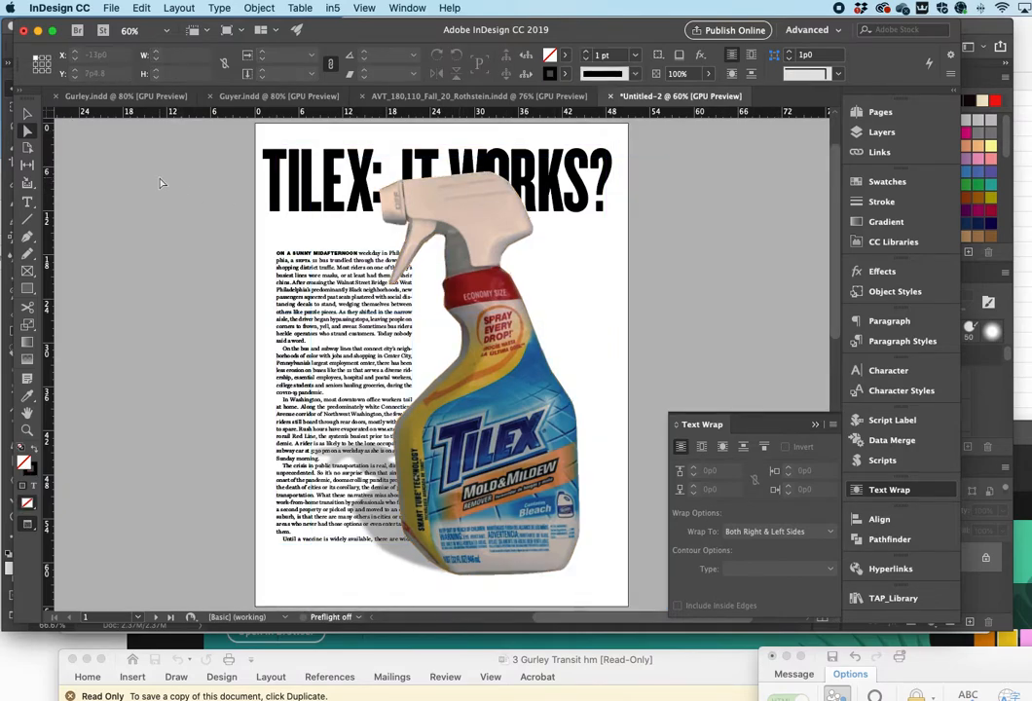
Step: Nudge the TILEX headline frame up and slightly right to about X 0p10.2, Y 0p9
left_click(26, 114)
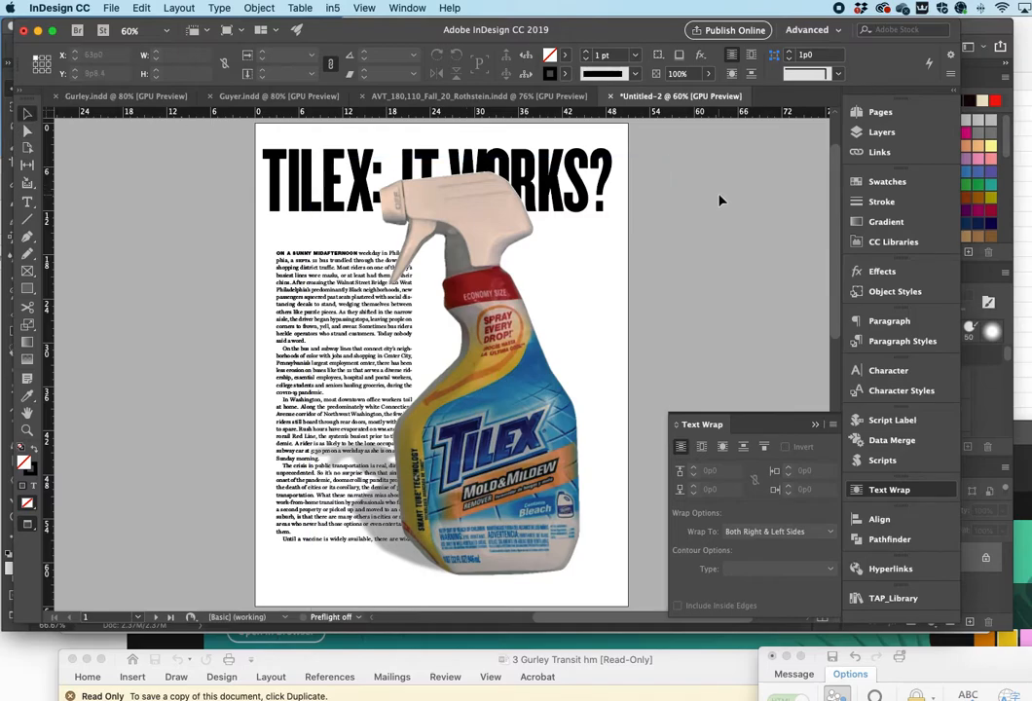
left_click(417, 152)
key("Up")
key("Up")
key("Up")
key("Up")
key("Up")
key("Up")
key("Up")
key("Up")
key("Up")
key("Up")
key("Right")
key("Right")
key("Right")
key("Up")
key("Up")
key("Up")
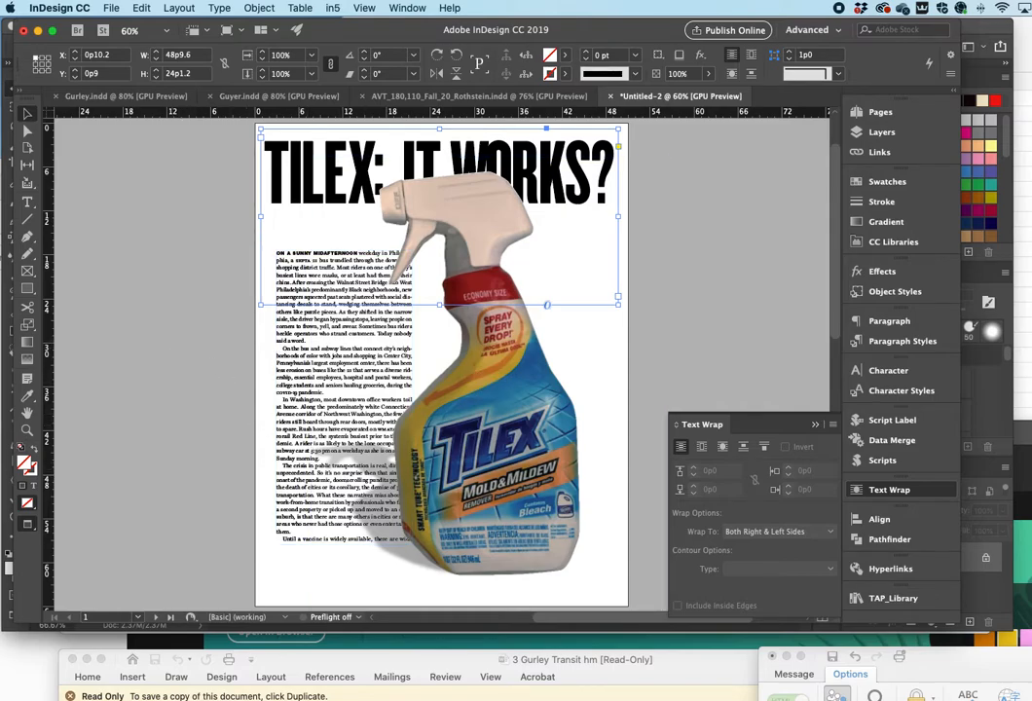
Step: Try a bounding-box text wrap on the headline frame
left_click(702, 447)
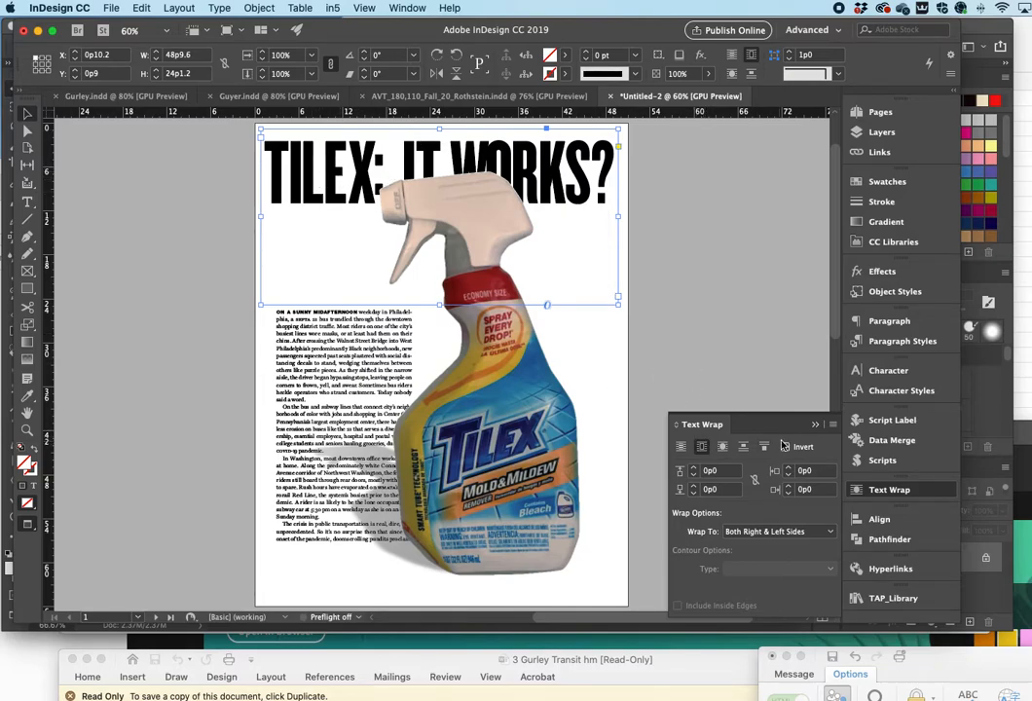
left_click(680, 446)
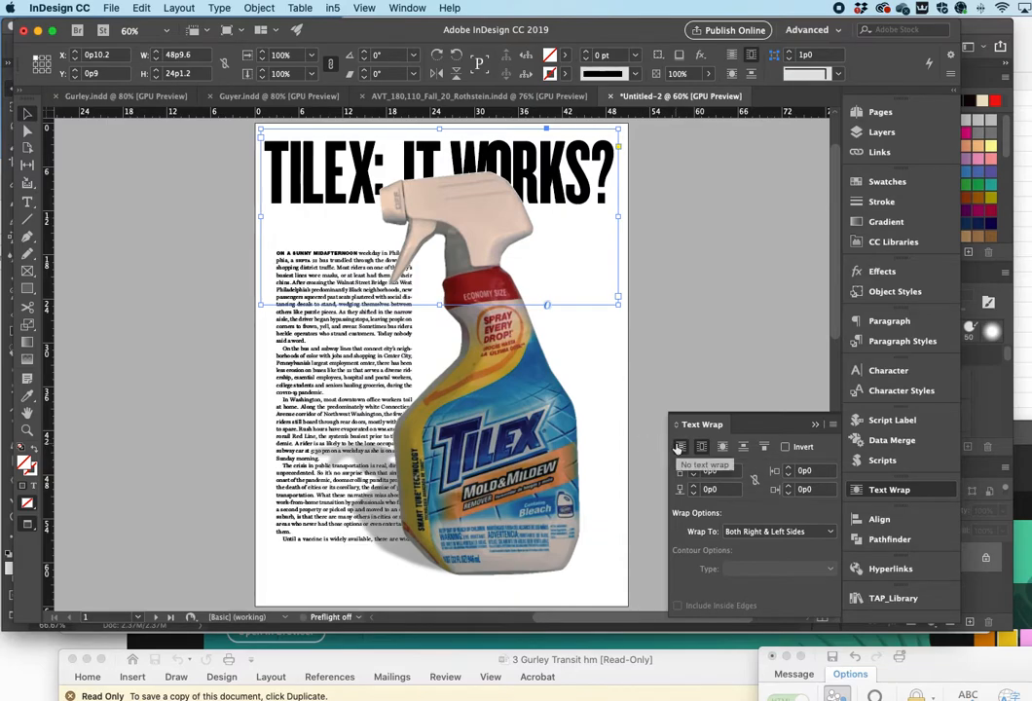
left_click(171, 354)
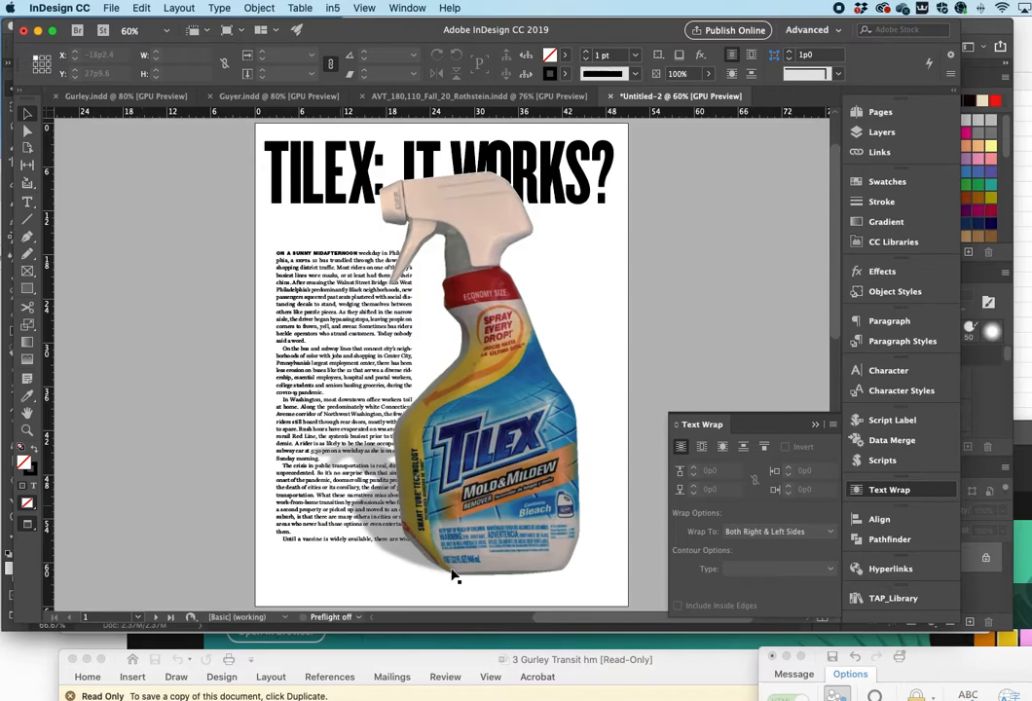
Step: Wrap text around the front bottle's object shape, with the contour type Same as Clipping
left_click(497, 543)
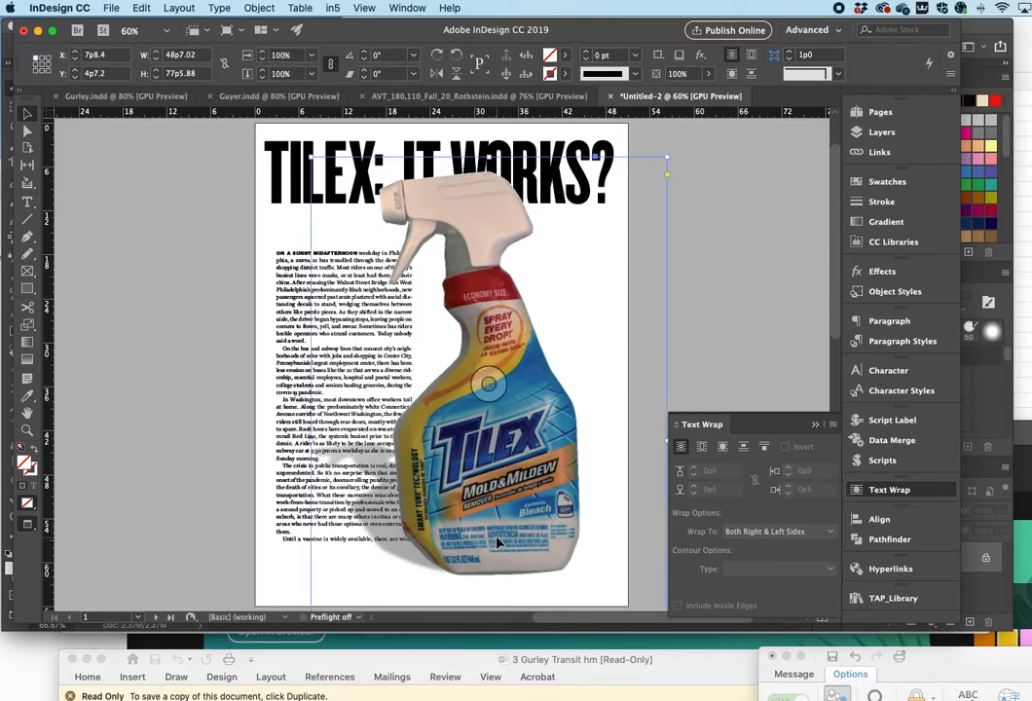
left_click(701, 448)
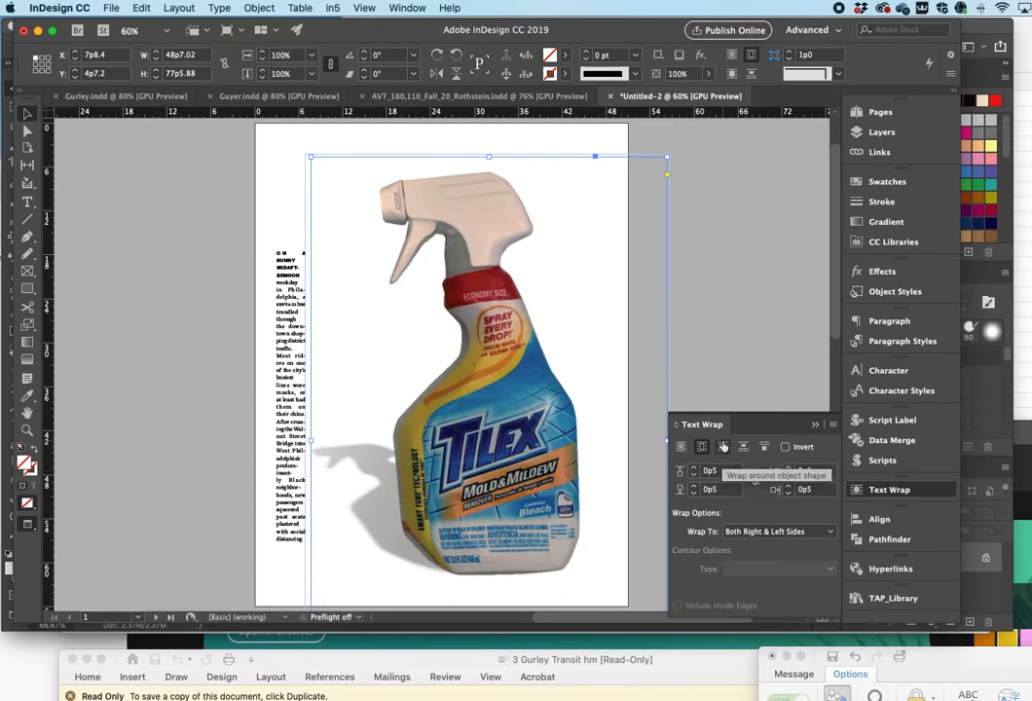
left_click(721, 446)
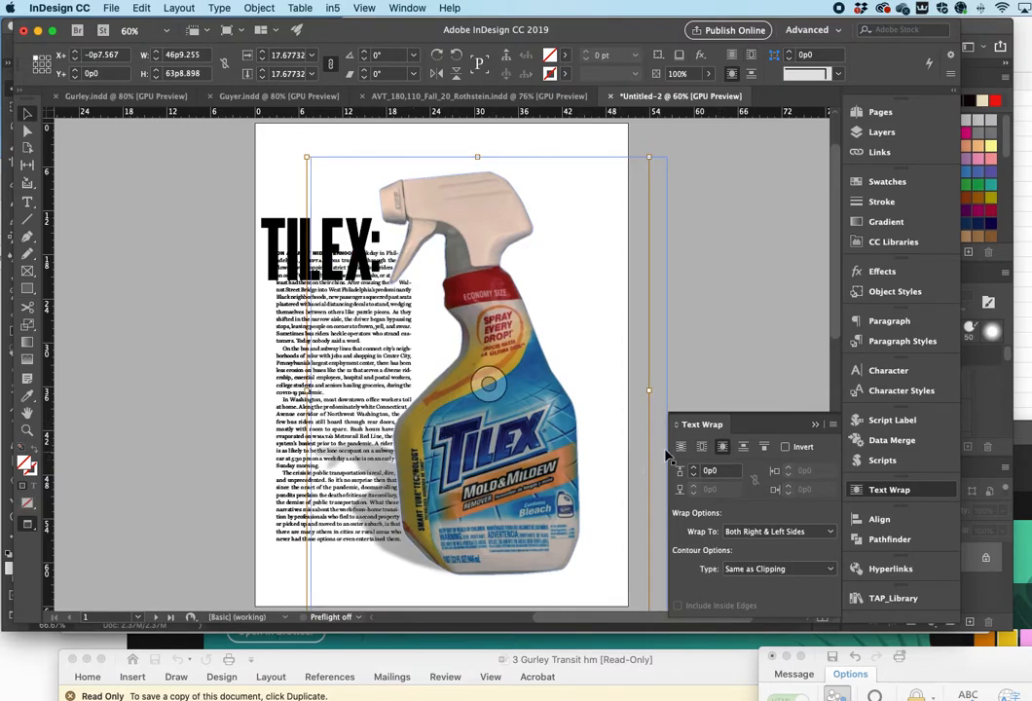
Step: Set the text wrap offset of the front bottle's clipped contour to 0p9
left_click(29, 131)
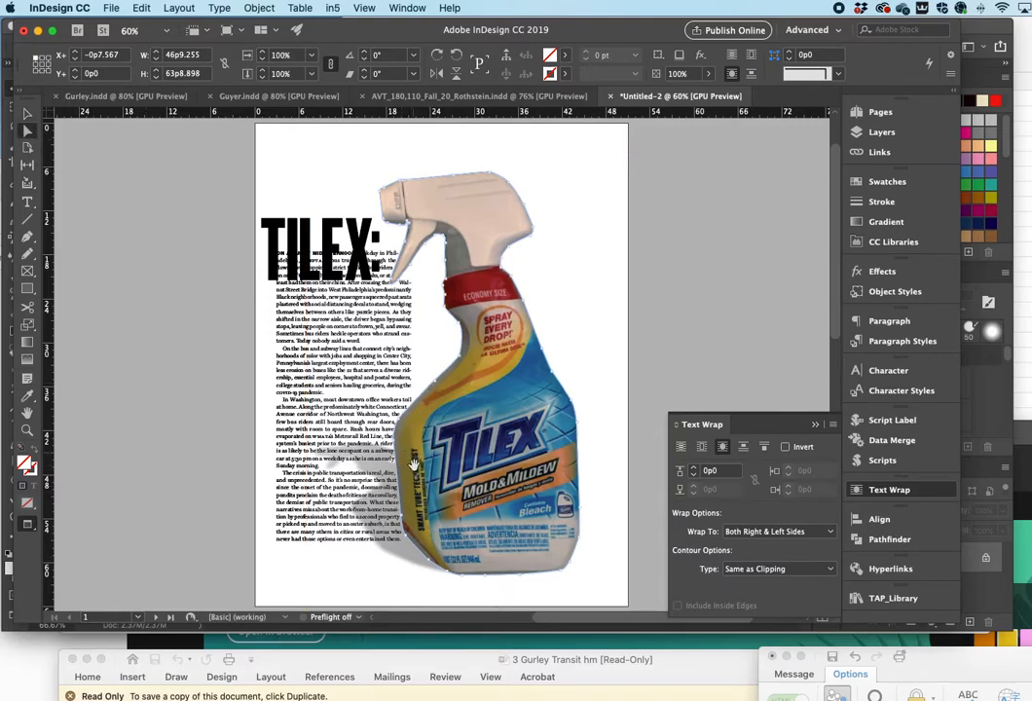
left_click(404, 487)
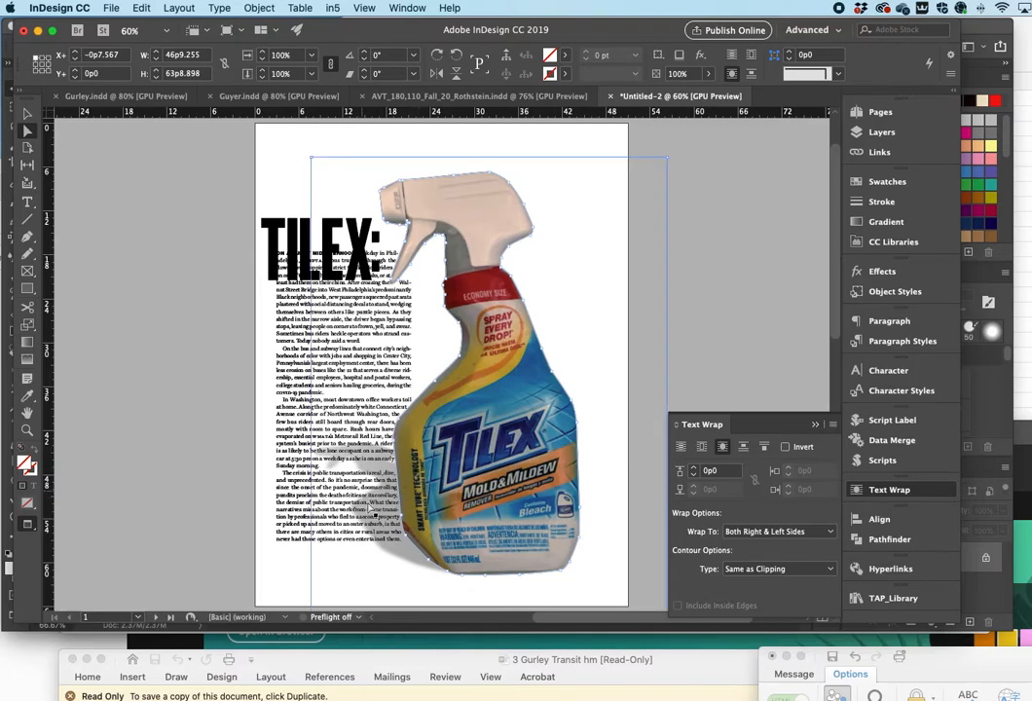
left_click(406, 421)
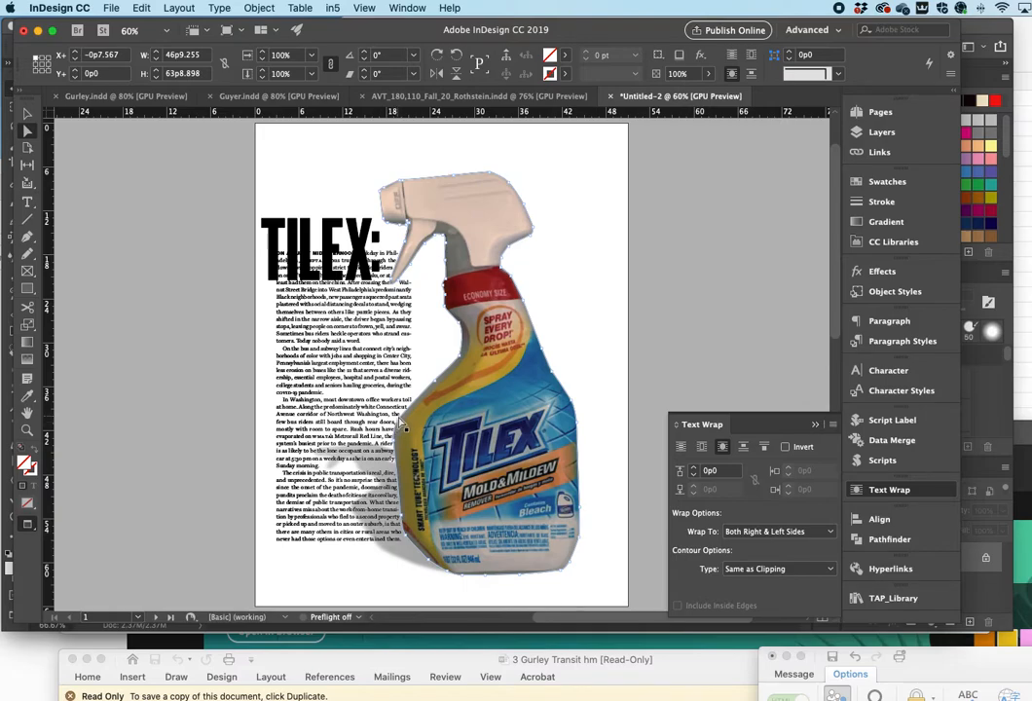
left_click(694, 469)
left_click(694, 469)
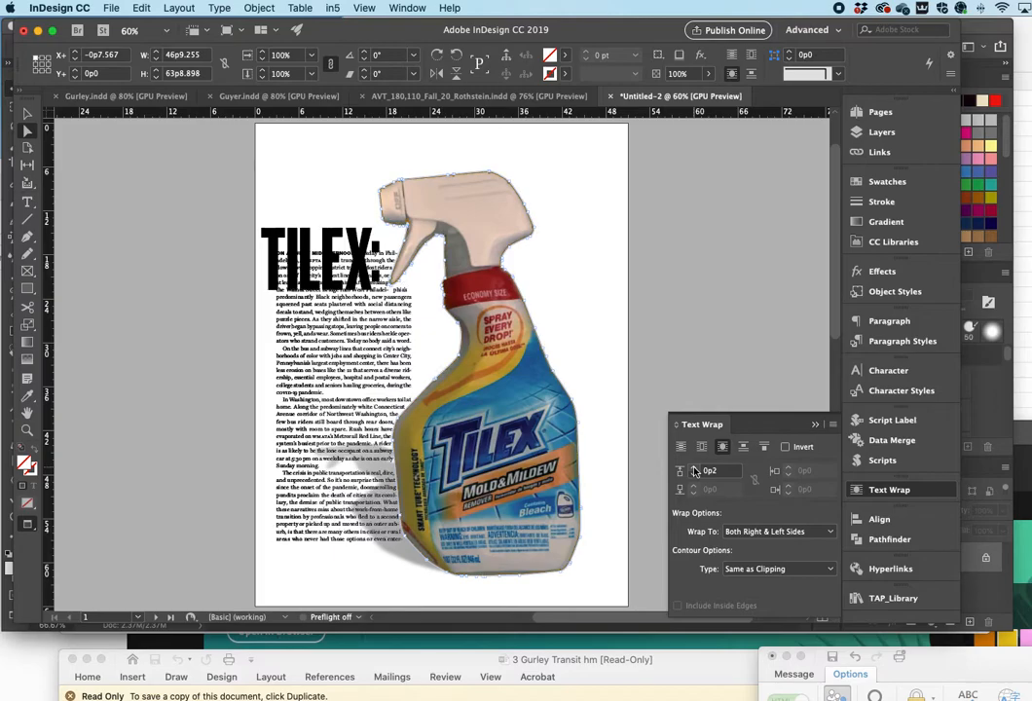
left_click(695, 470)
left_click(694, 471)
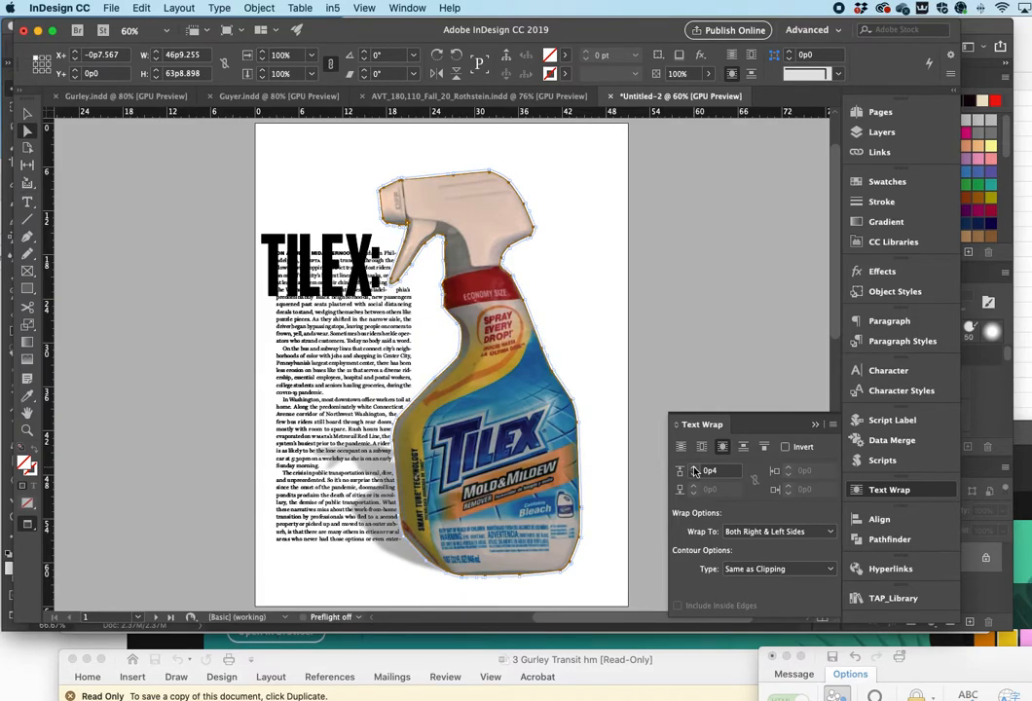
left_click(694, 471)
left_click(694, 470)
left_click(694, 470)
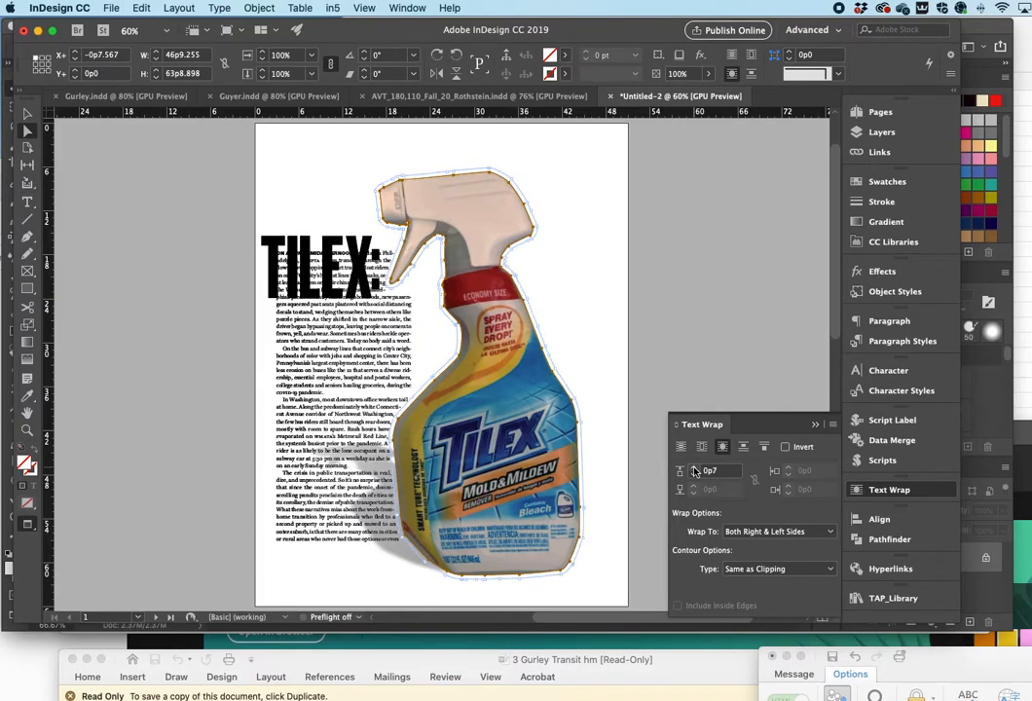
left_click(694, 470)
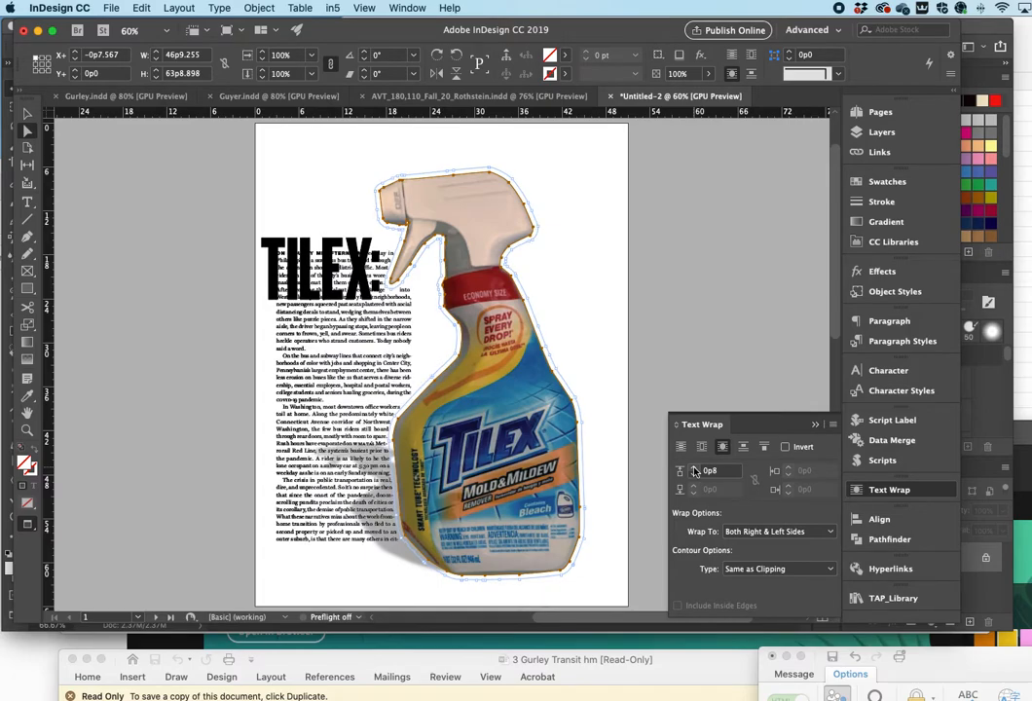
left_click(694, 470)
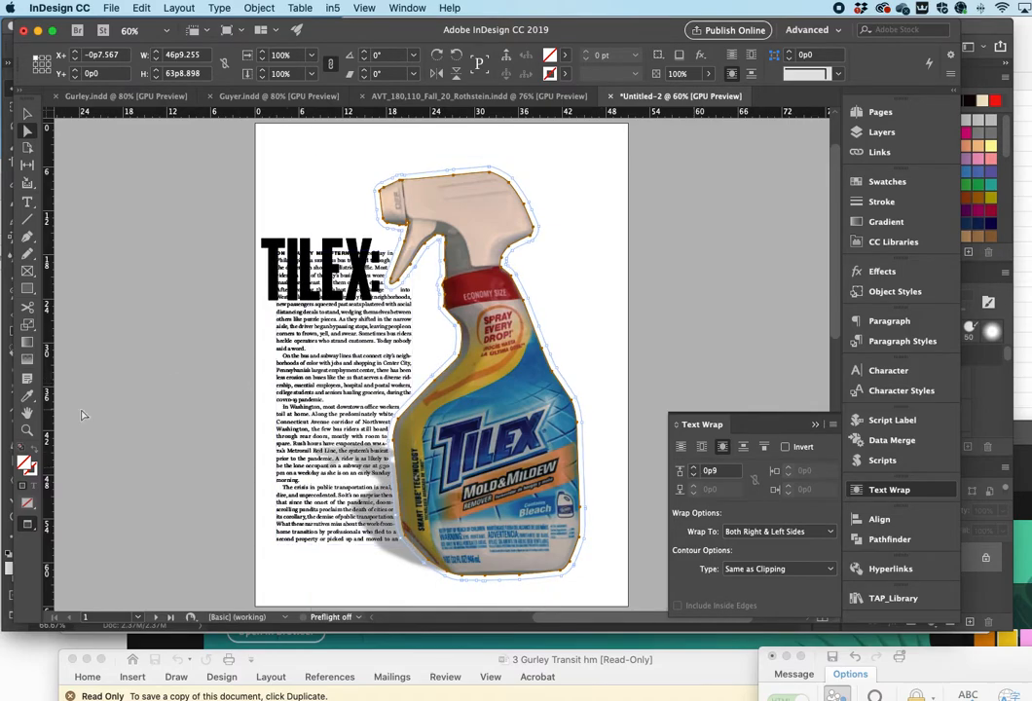
Step: Crop the front bottle frame from its left edge to about X 15p1 and 41p2 wide, and select the back bottle image
left_click(28, 429)
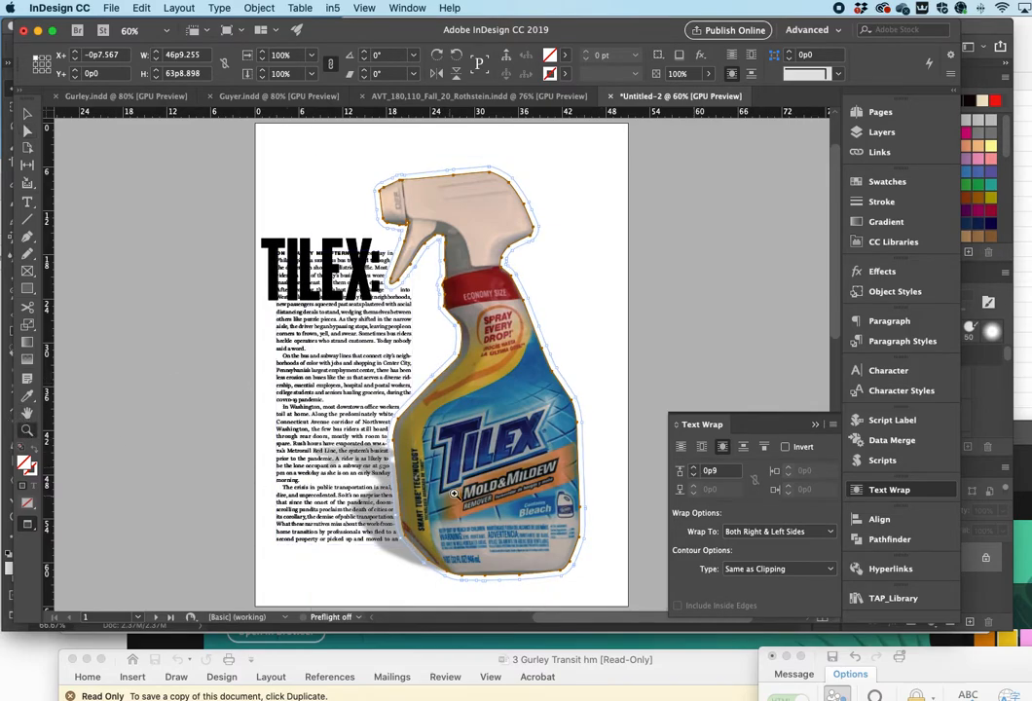
left_click(379, 478)
scroll(438, 404, "down", 5)
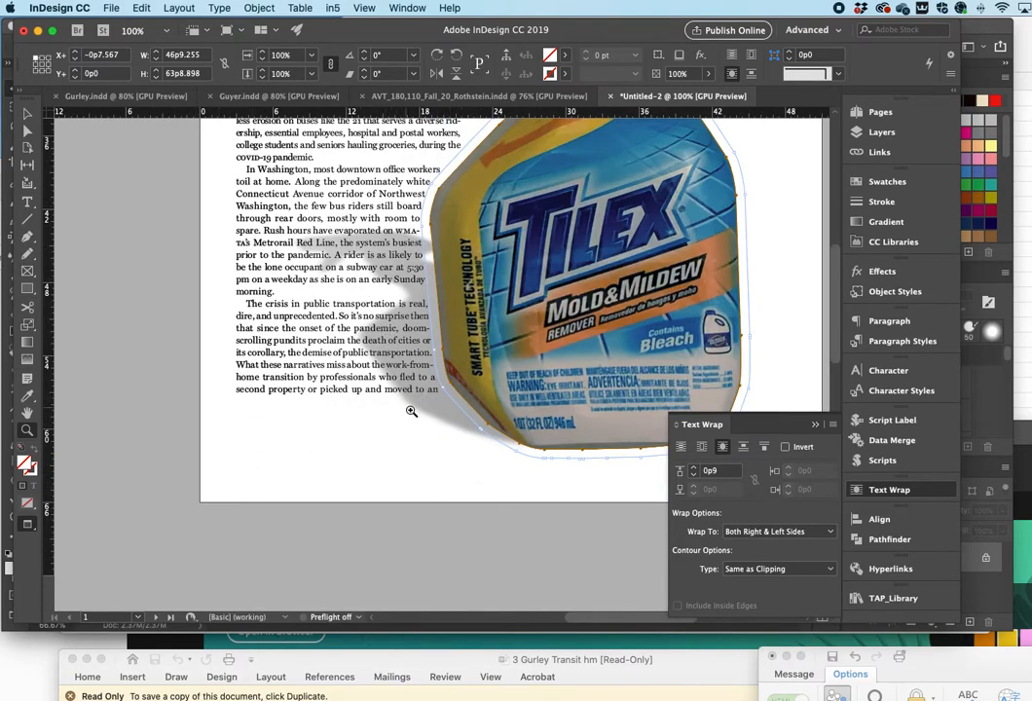
left_click(27, 116)
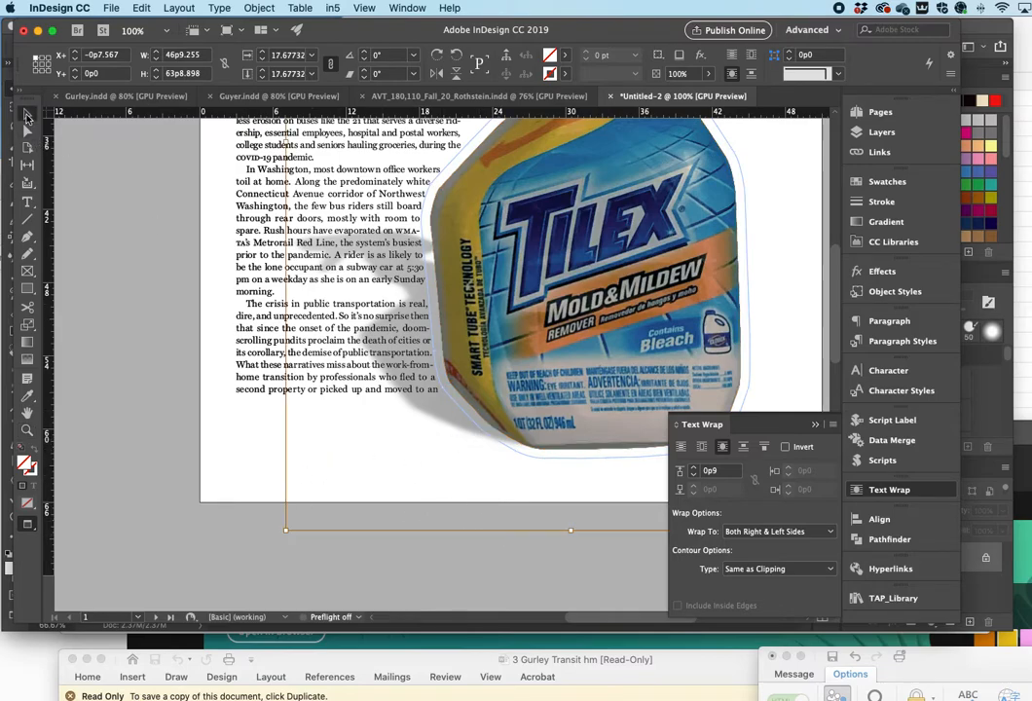
left_click(216, 469)
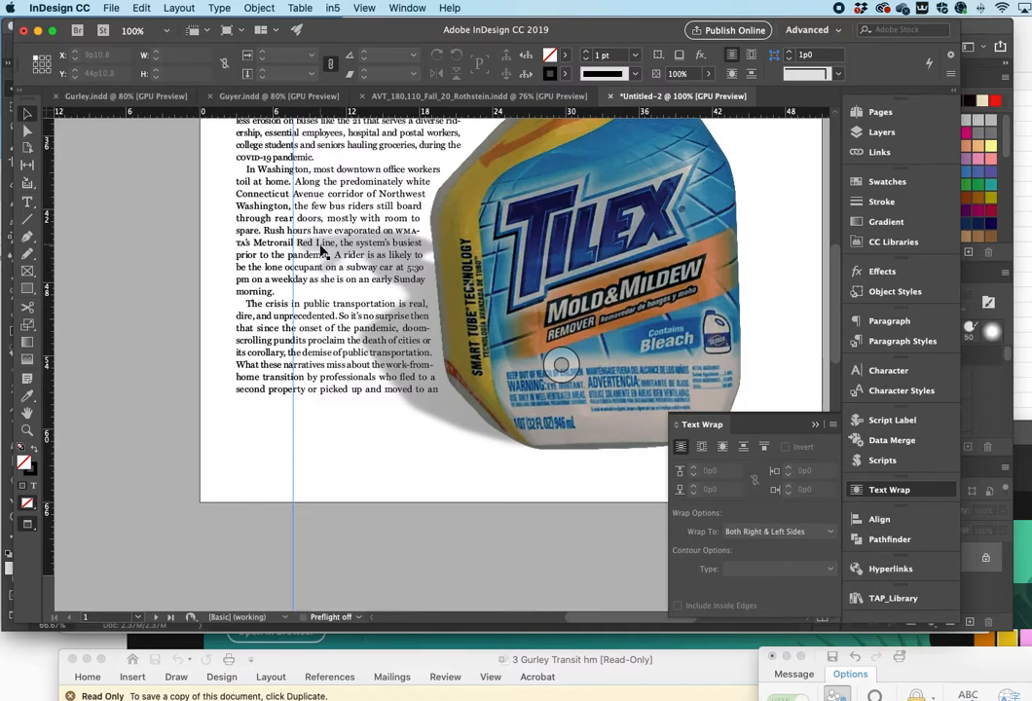
left_click(576, 322)
left_click_drag(291, 226, 383, 199)
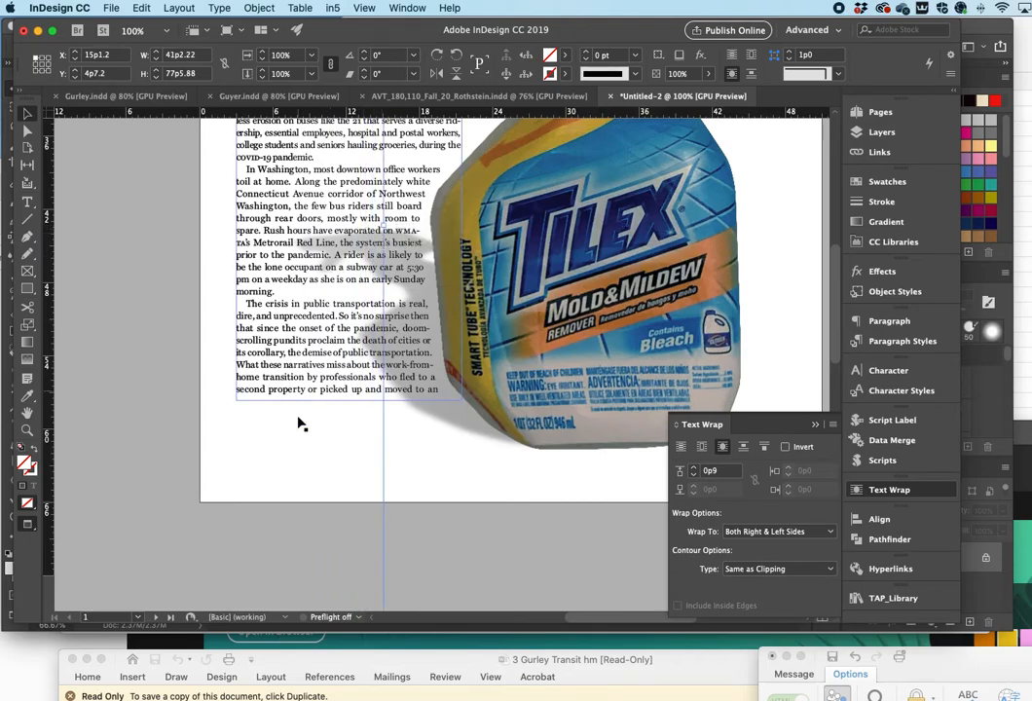
left_click(345, 465)
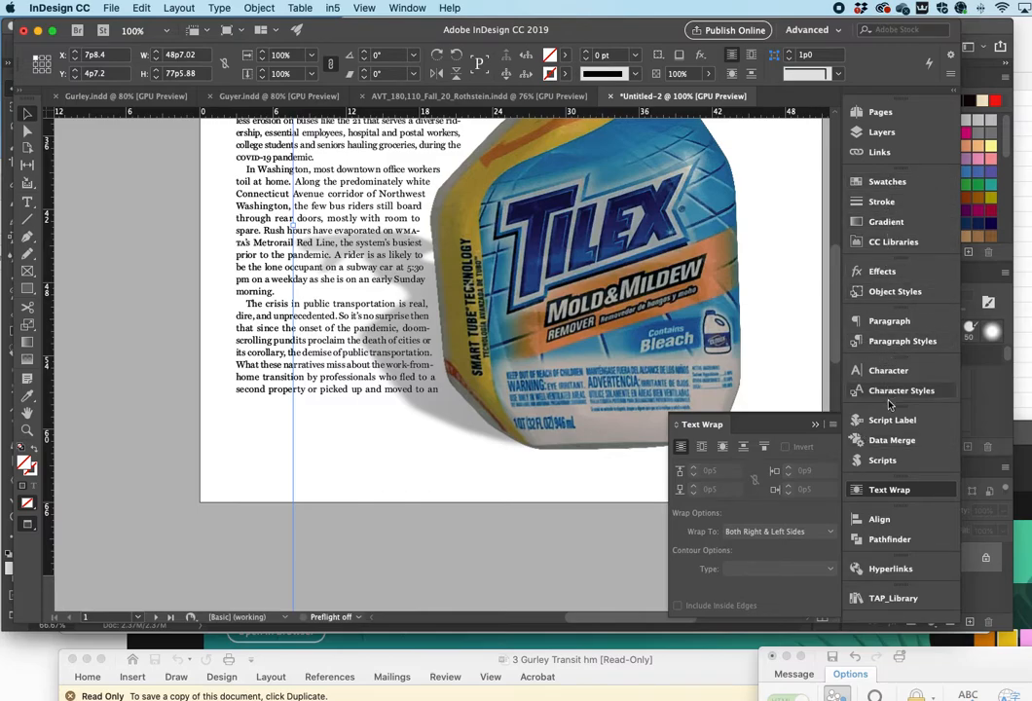
Step: Lower the opacity of the back bottle image to 79%, then deselect it
left_click(882, 271)
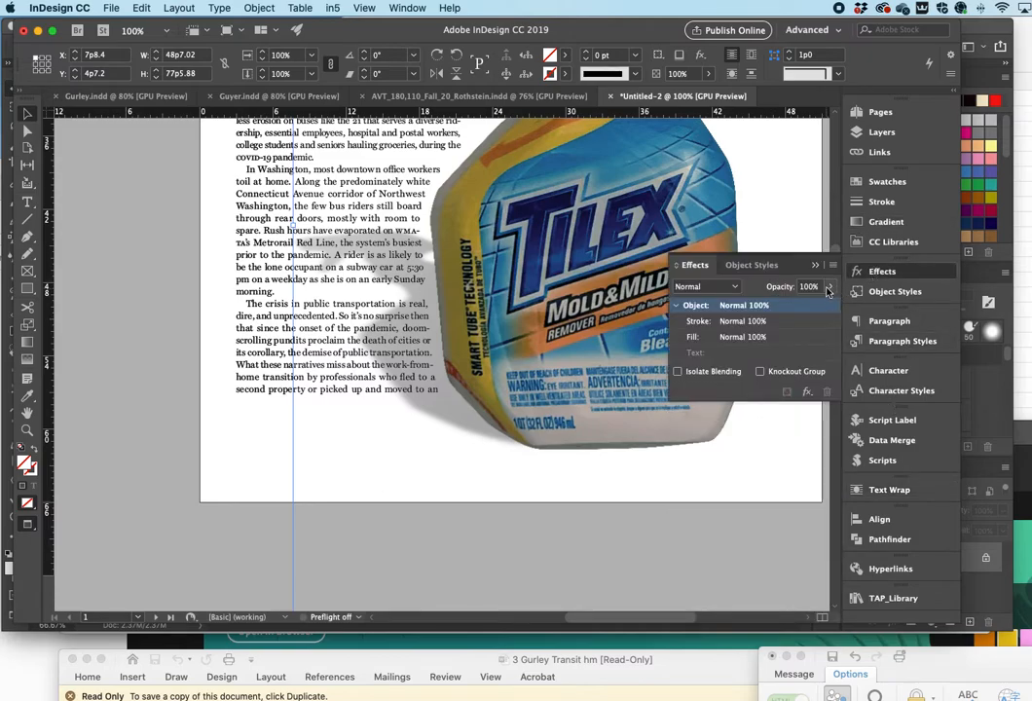
left_click(830, 286)
left_click_drag(808, 305, 816, 305)
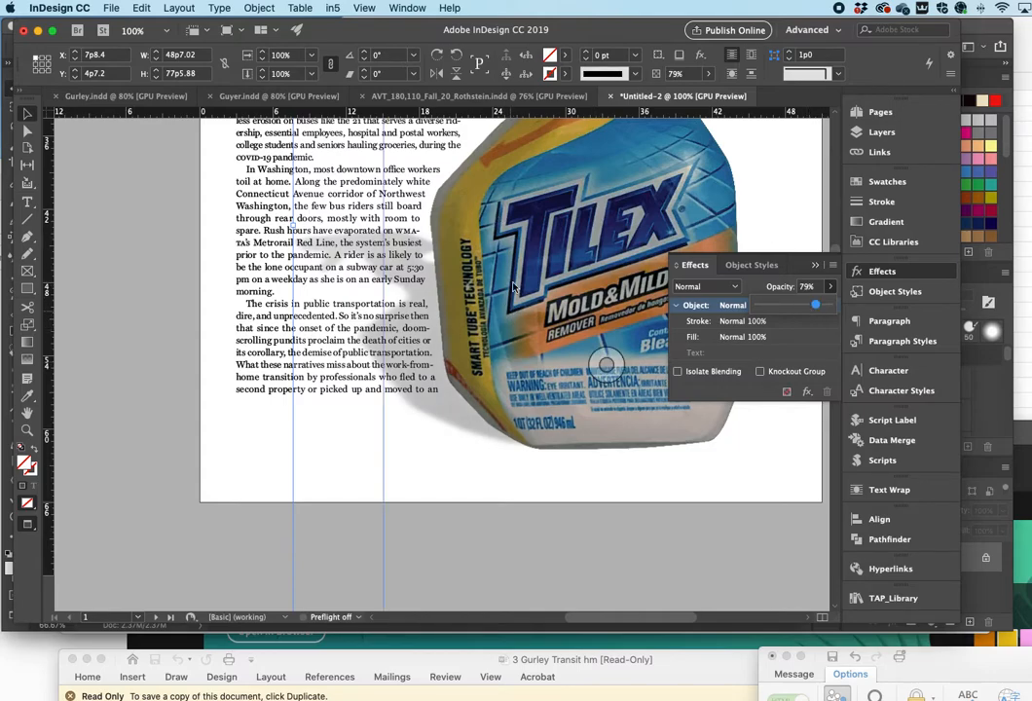
left_click(196, 326)
Step: Make the headline text frame ignore text wrap, previewing the change in its Text Frame Options
scroll(196, 326, "up", 1)
scroll(196, 326, "up", 3)
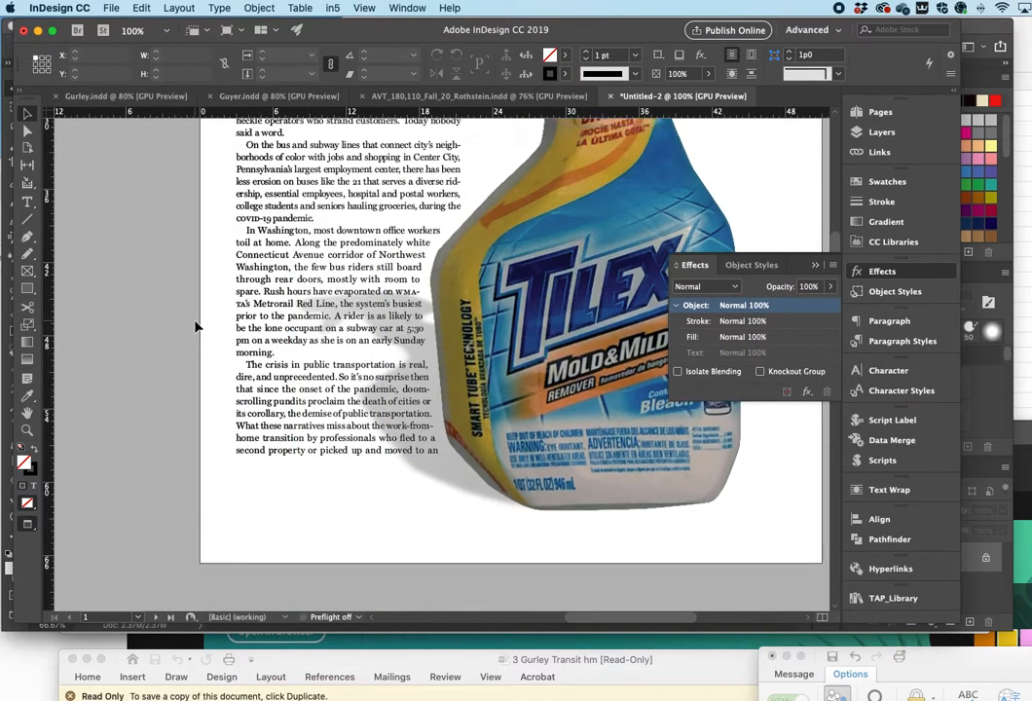
scroll(196, 326, "up", 2)
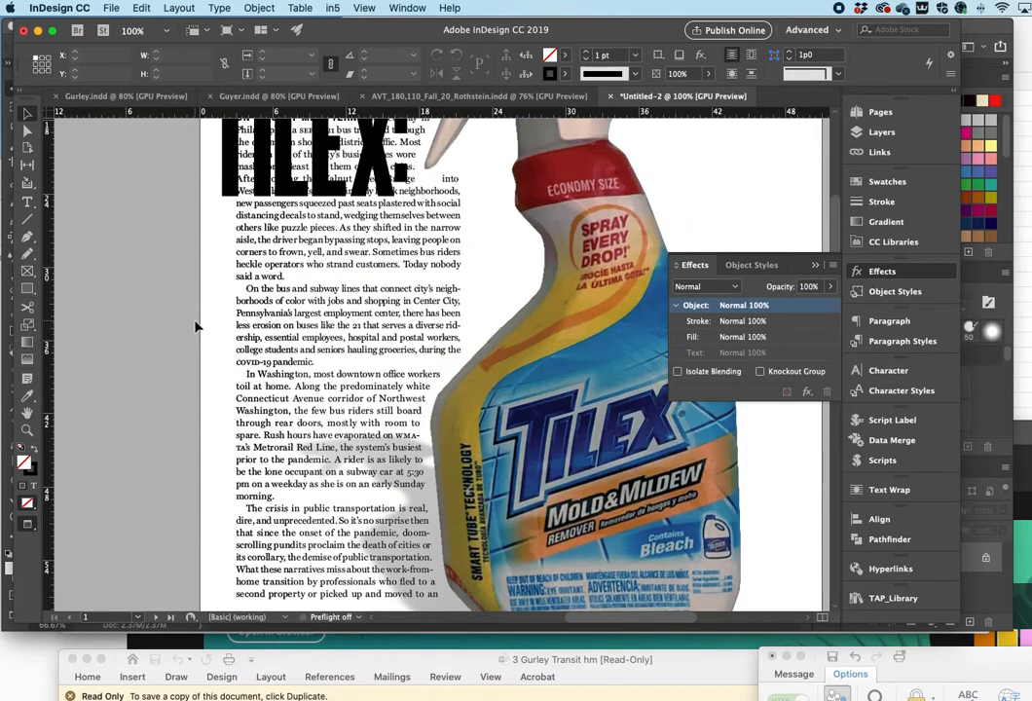
scroll(196, 326, "up", 1)
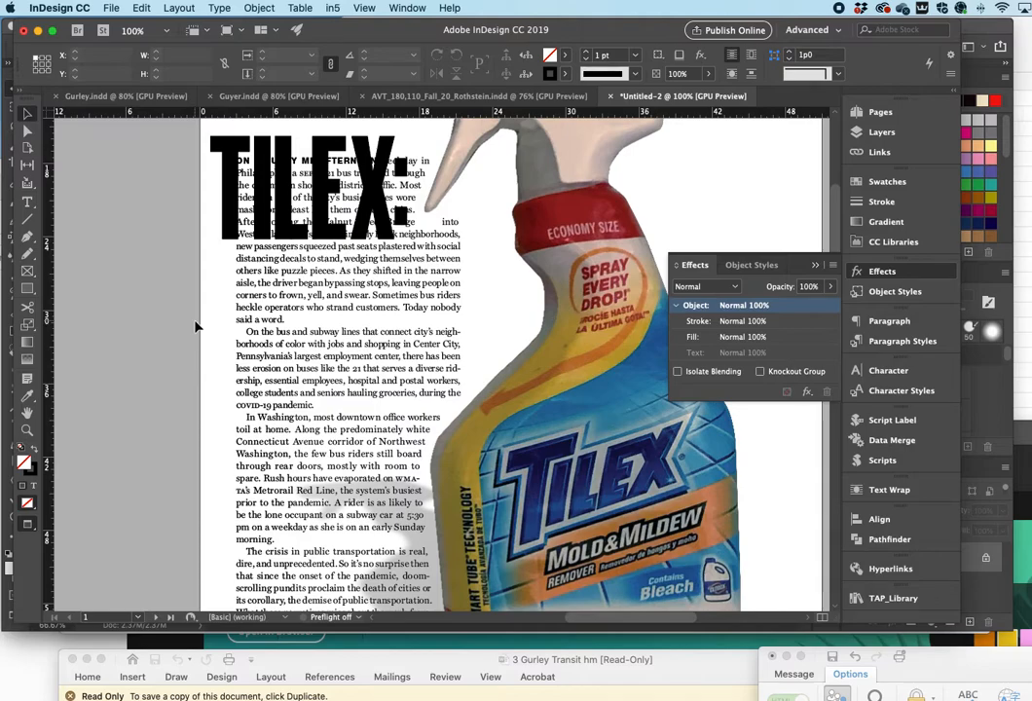
scroll(196, 326, "up", 5)
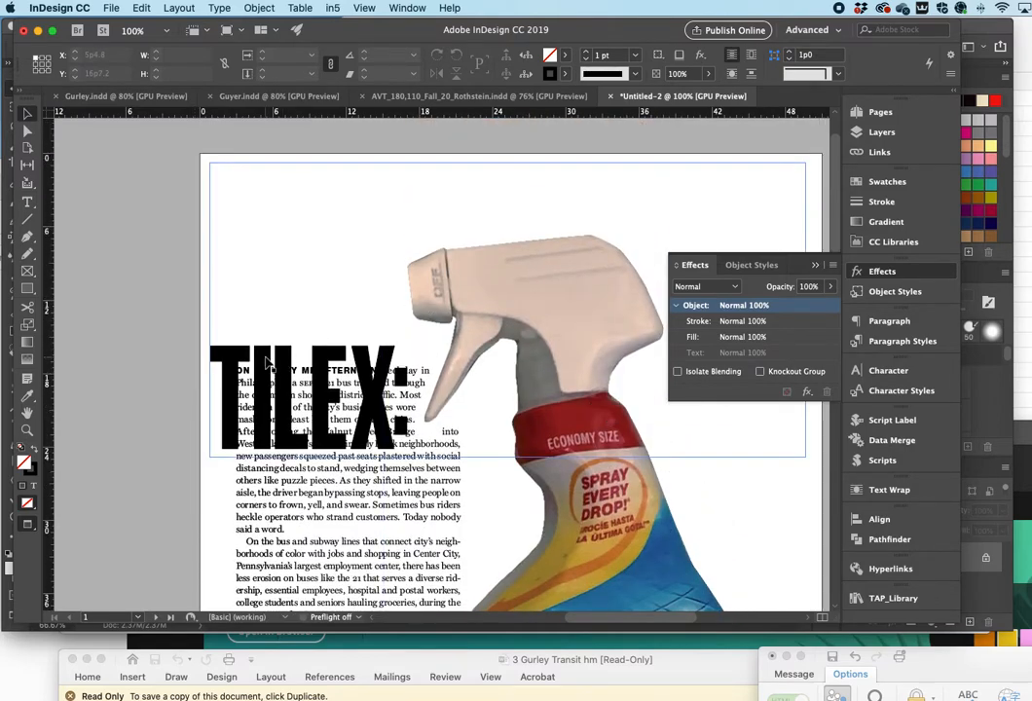
left_click(566, 378)
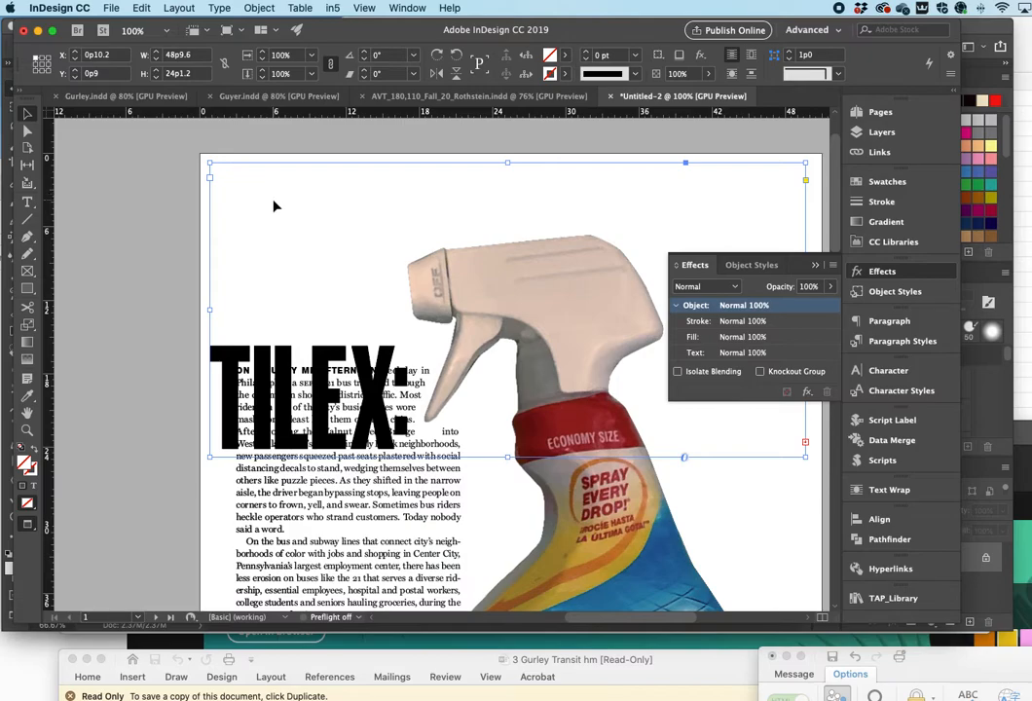
left_click(257, 8)
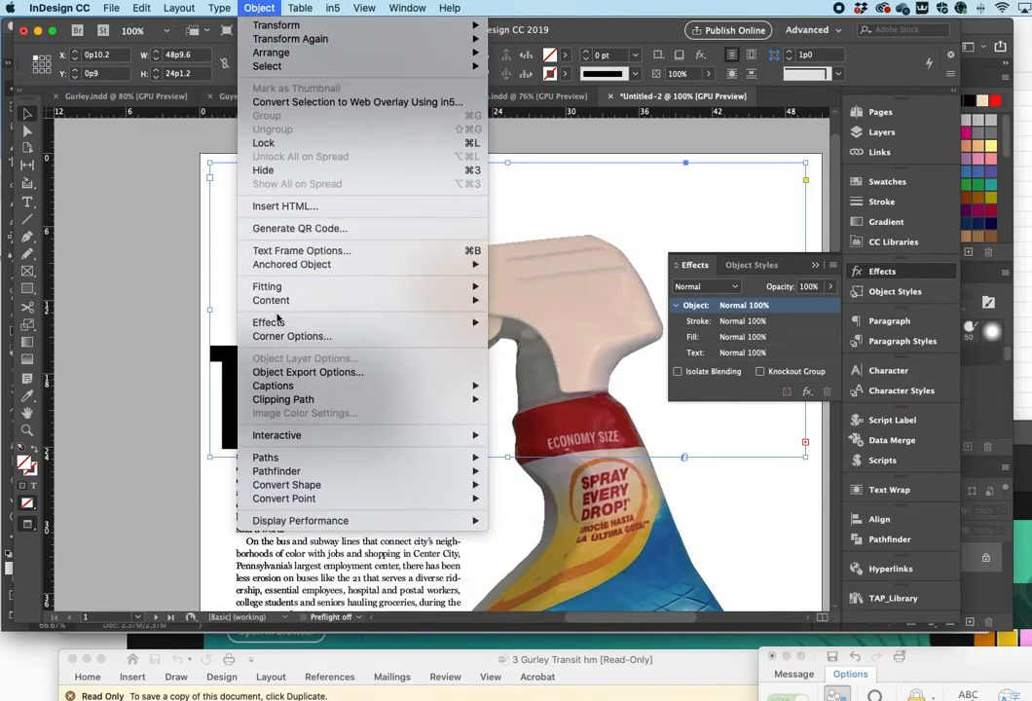
left_click(299, 251)
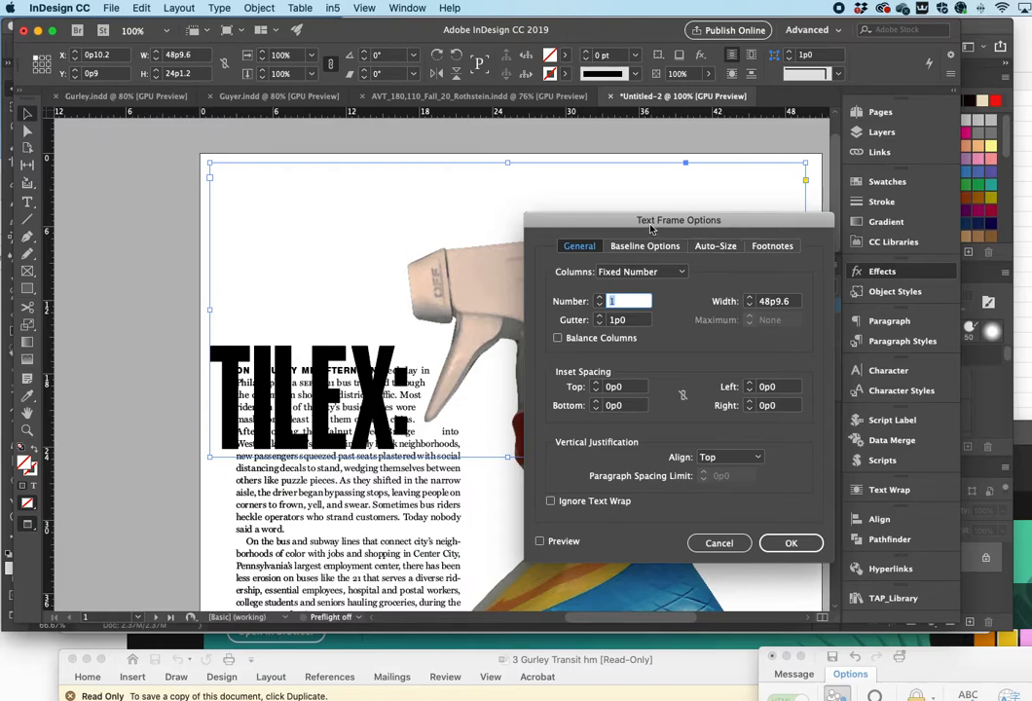
left_click_drag(637, 224, 542, 149)
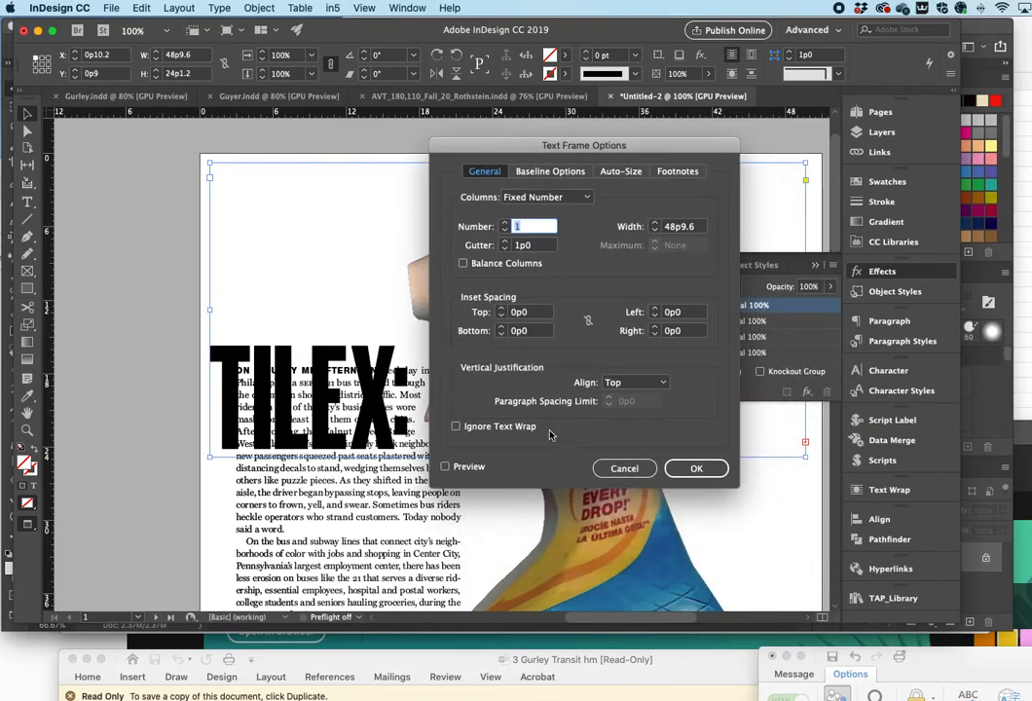
left_click(626, 386)
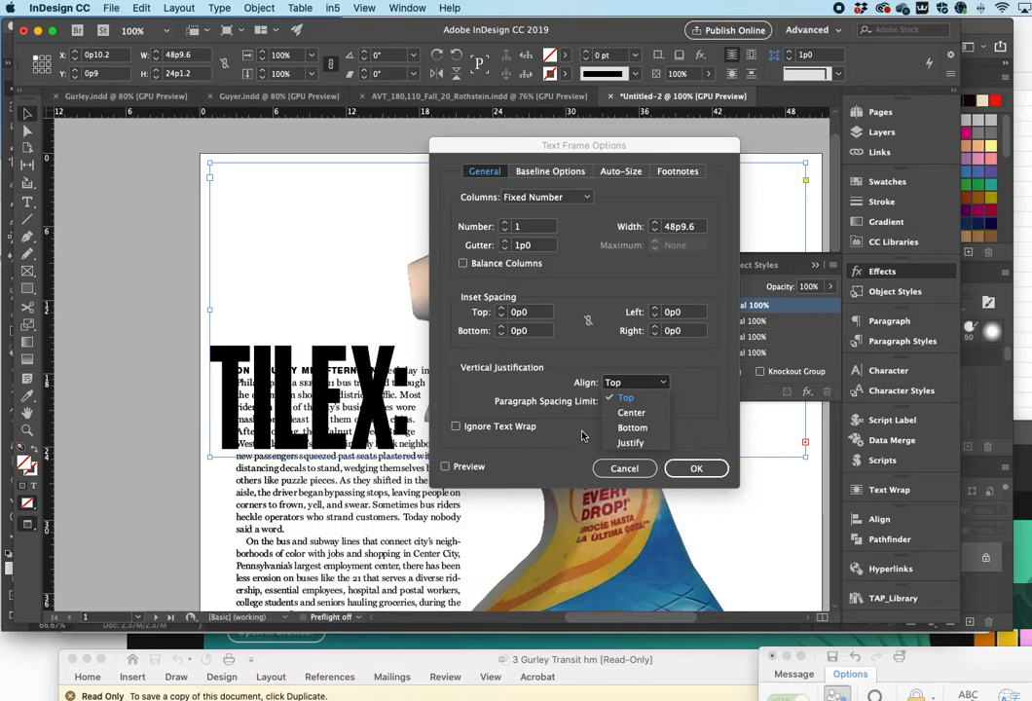
left_click(561, 454)
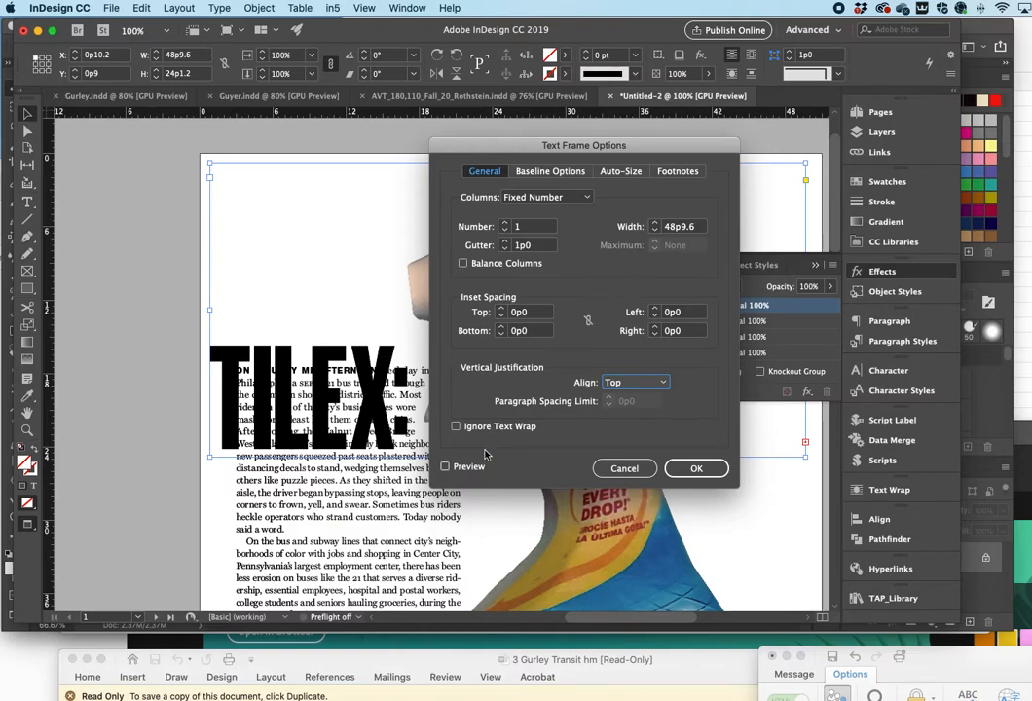
left_click(458, 427)
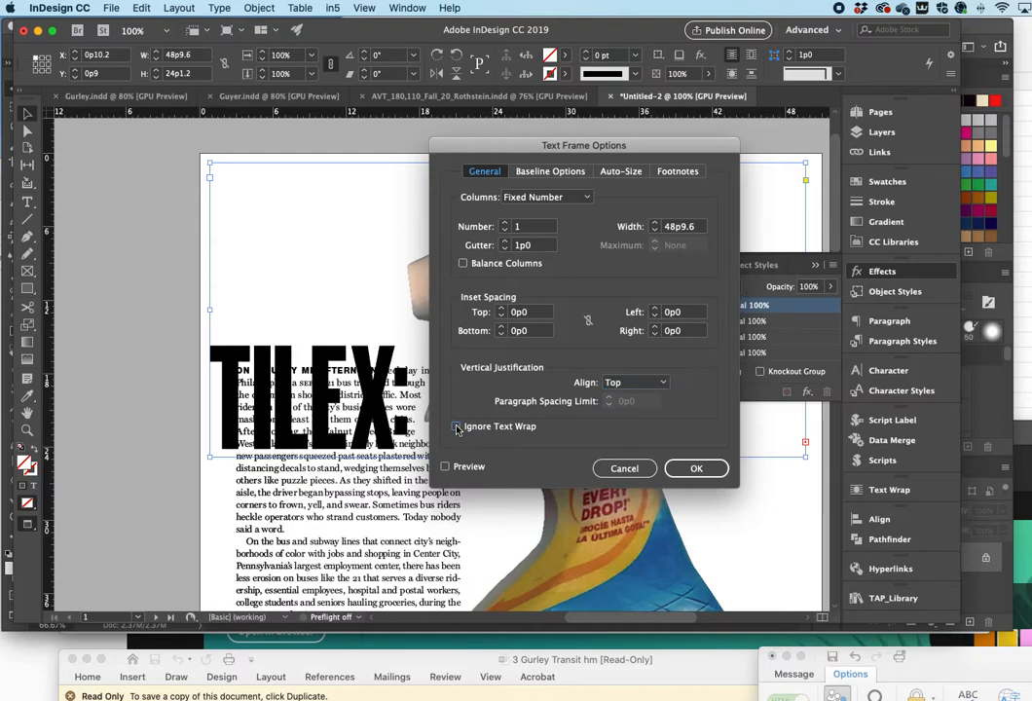
left_click(447, 467)
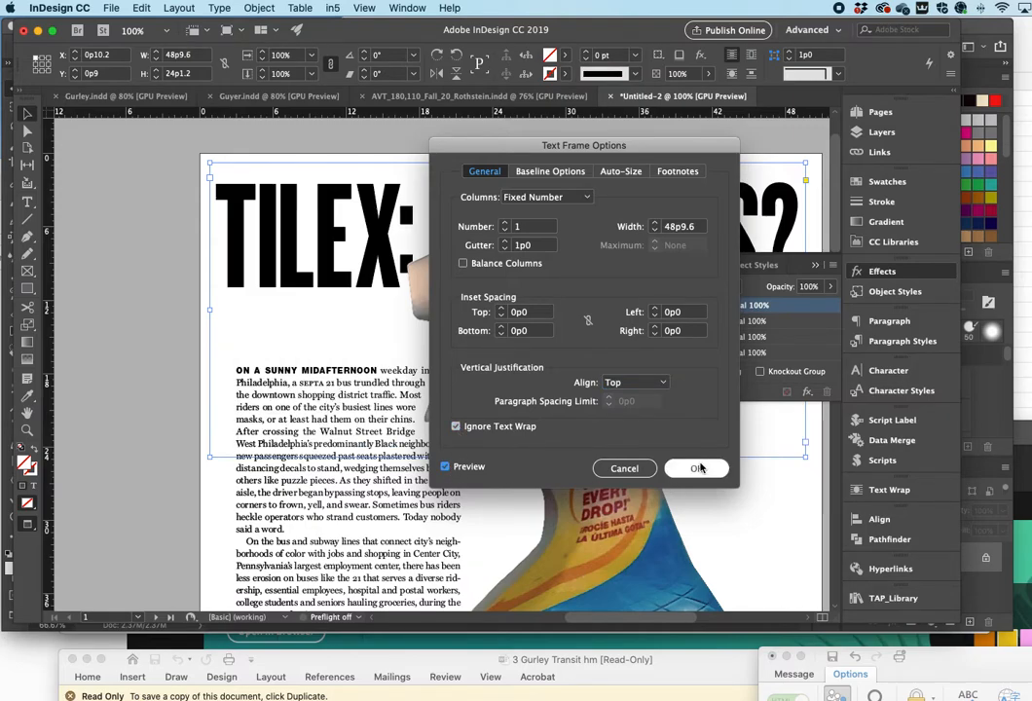
left_click(697, 470)
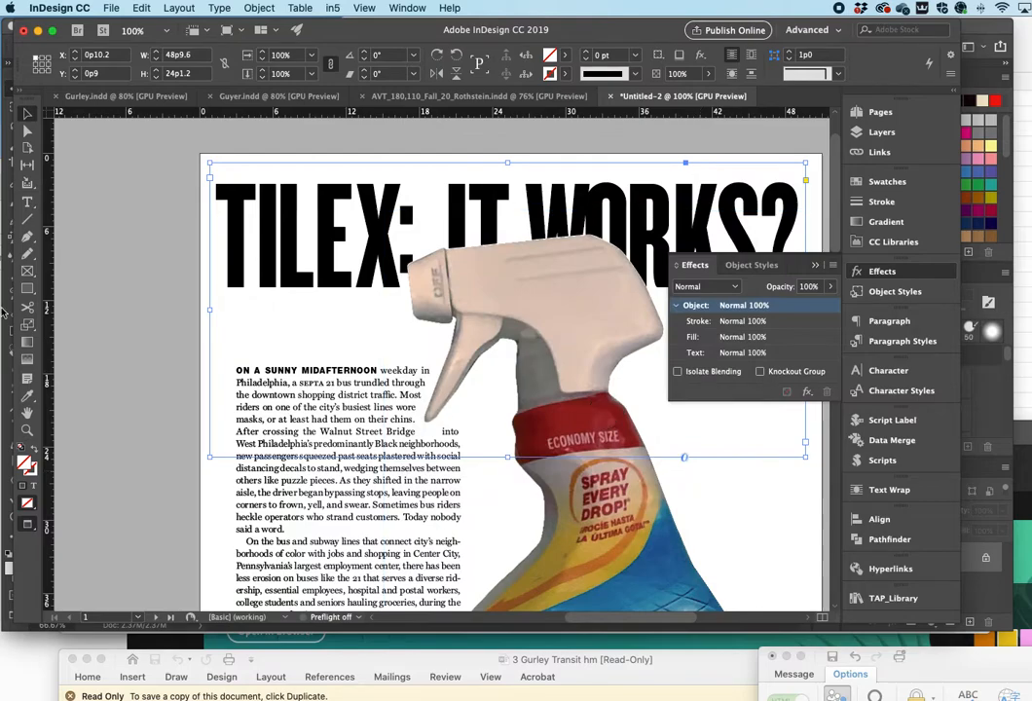
left_click(111, 254)
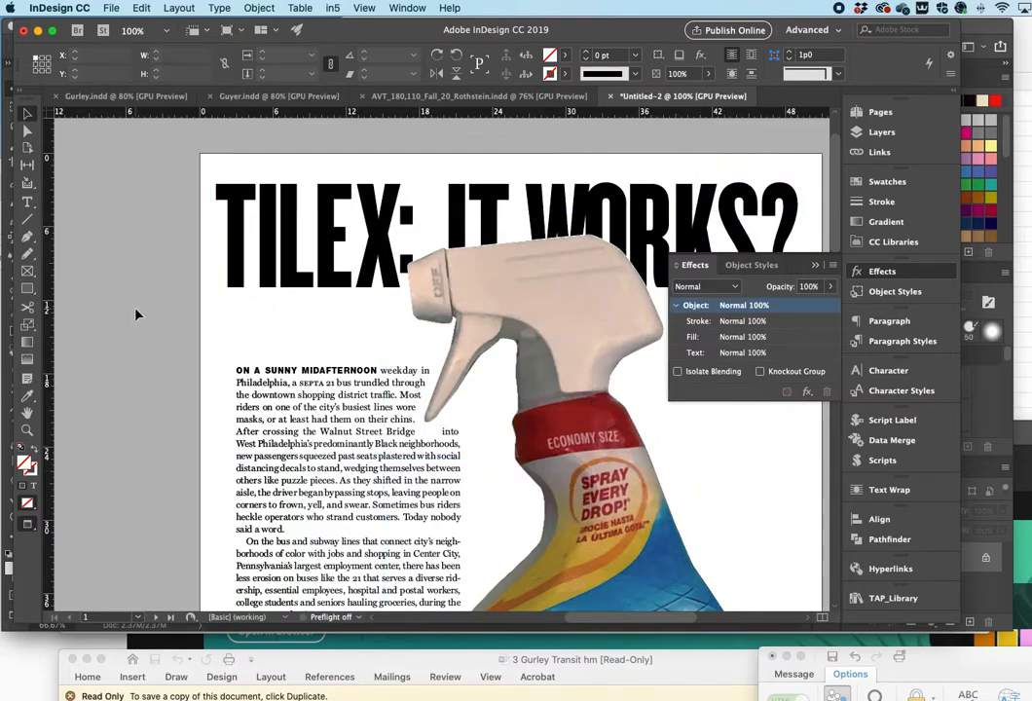
left_click(816, 264)
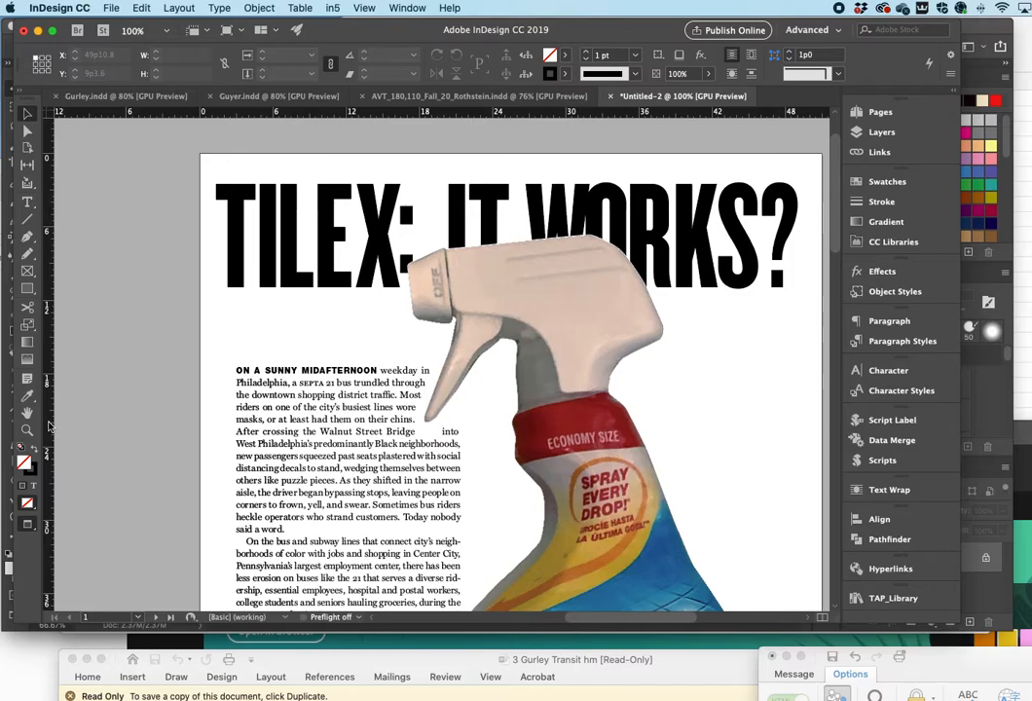
Step: Examine the headline overlap, wrapped text and shadow over the whole page, with the page fitted in the window
scroll(96, 439, "down", 10)
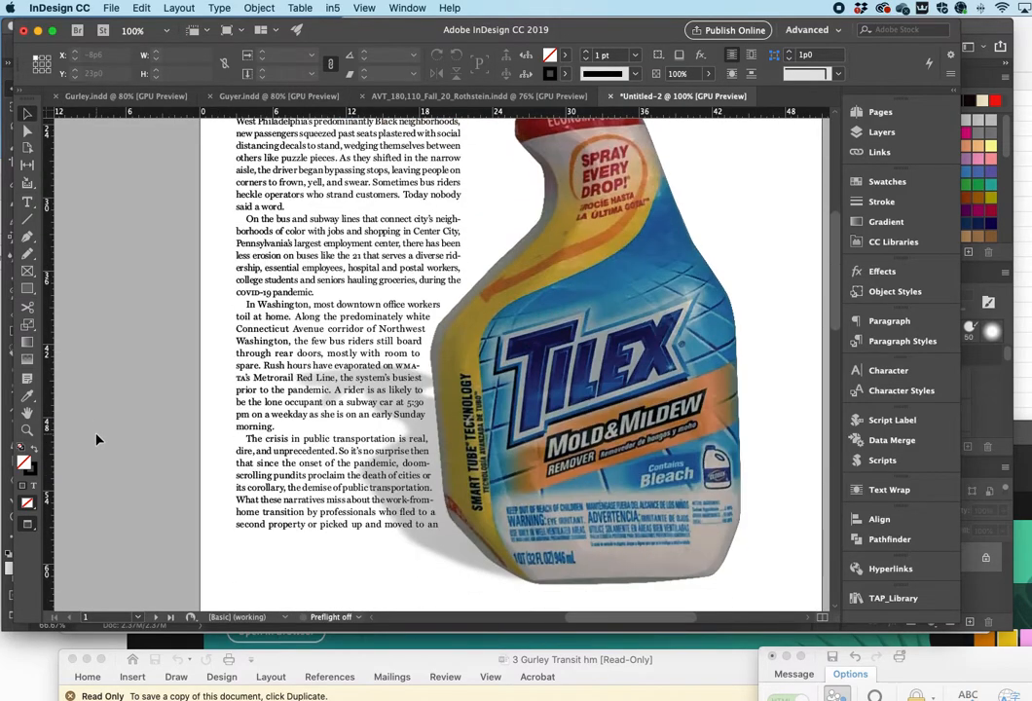
scroll(96, 439, "up", 9)
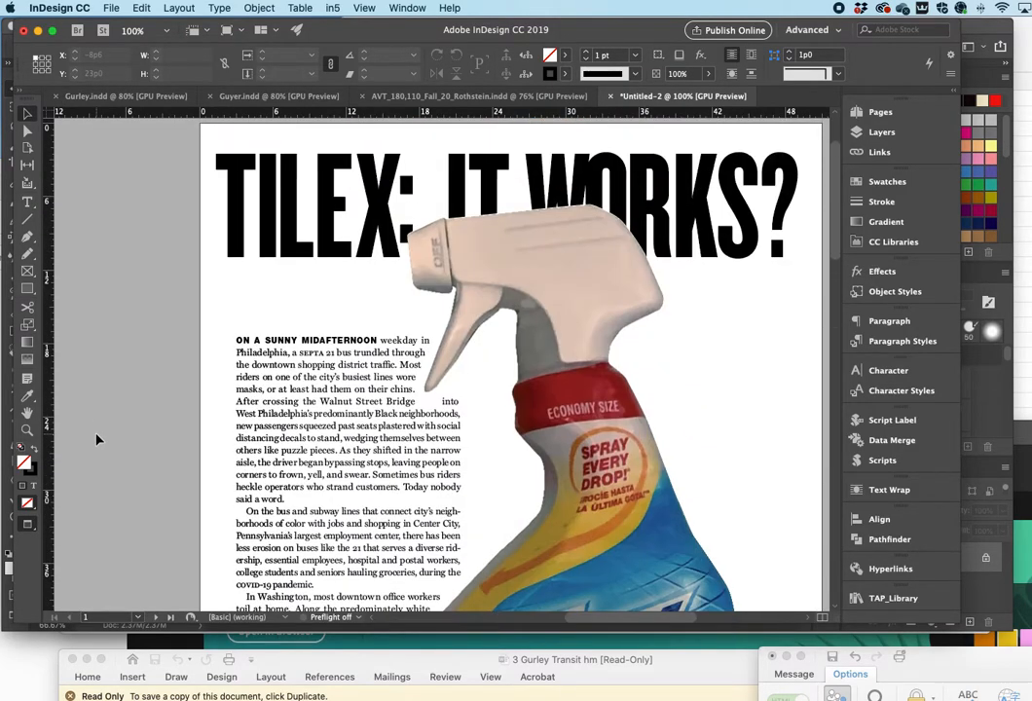
scroll(97, 440, "left", 2)
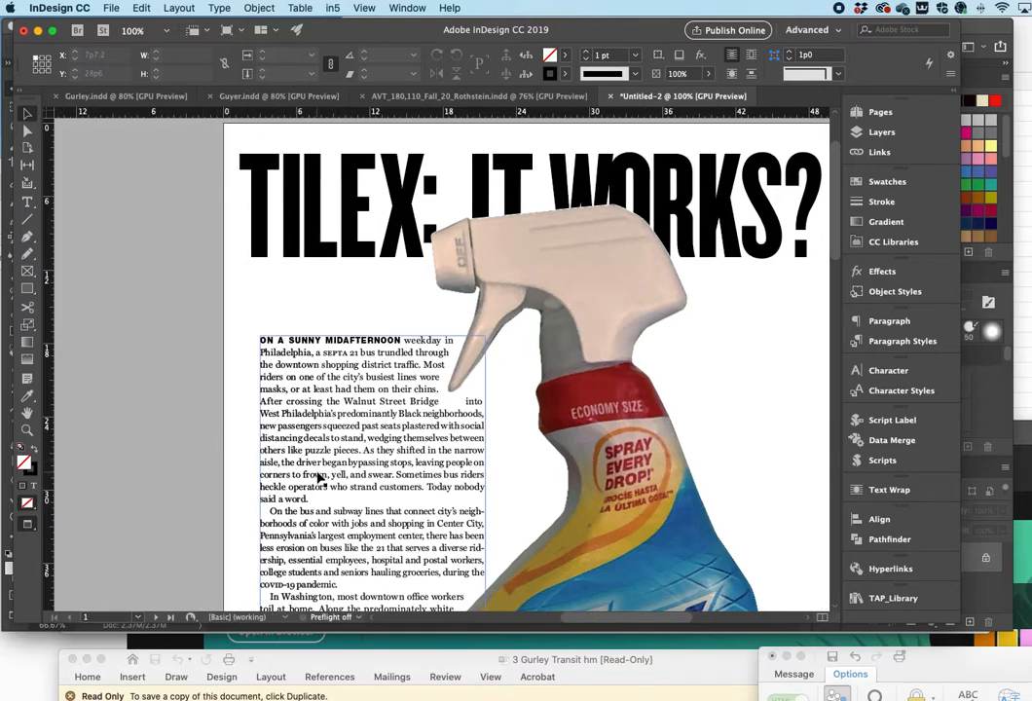
scroll(319, 477, "right", 6)
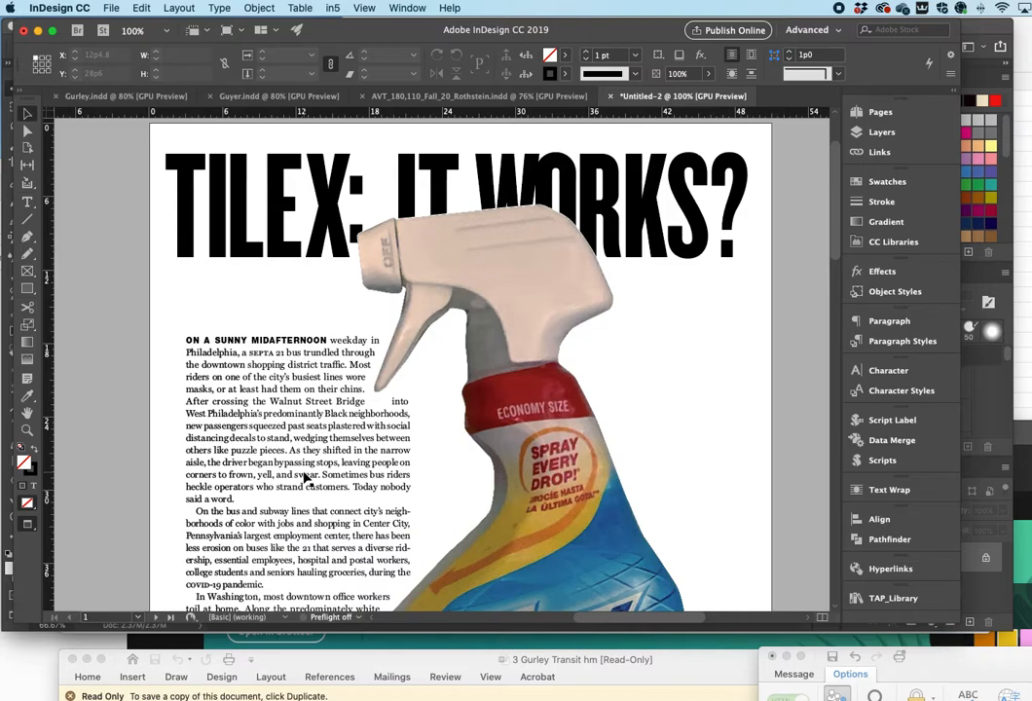
scroll(307, 477, "down", 3)
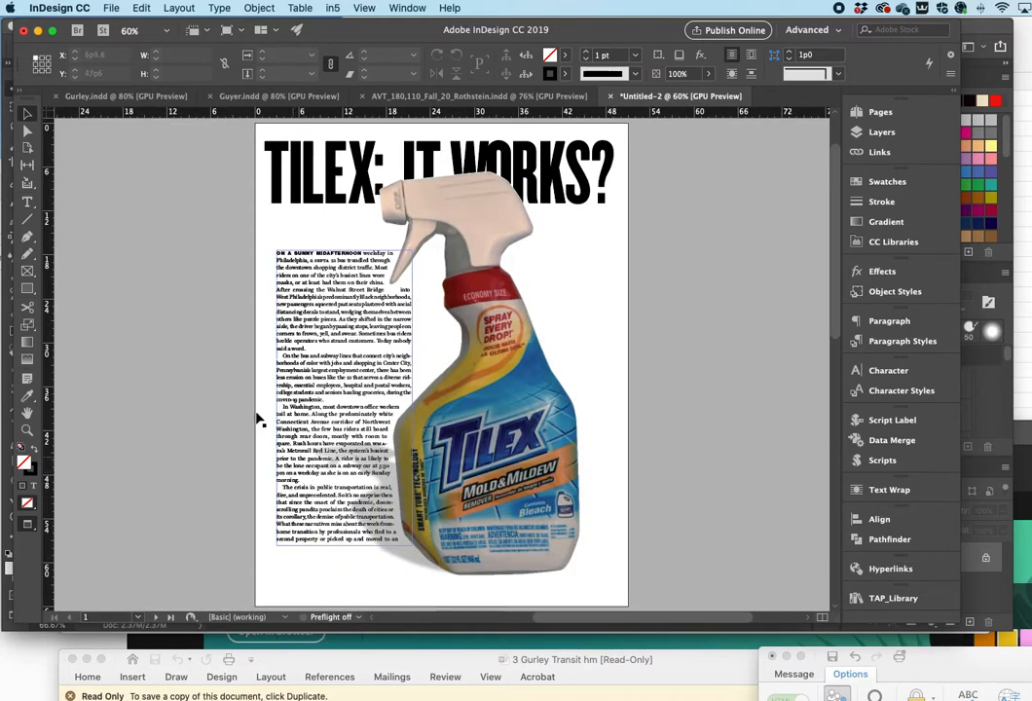
left_click(407, 7)
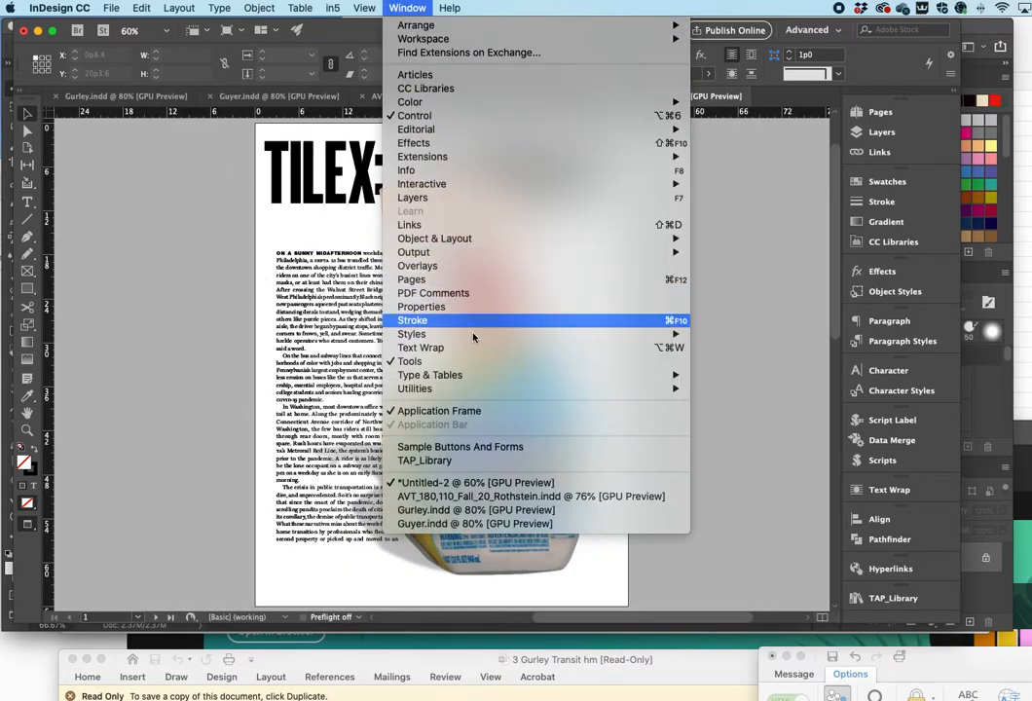
mouse_move(368, 8)
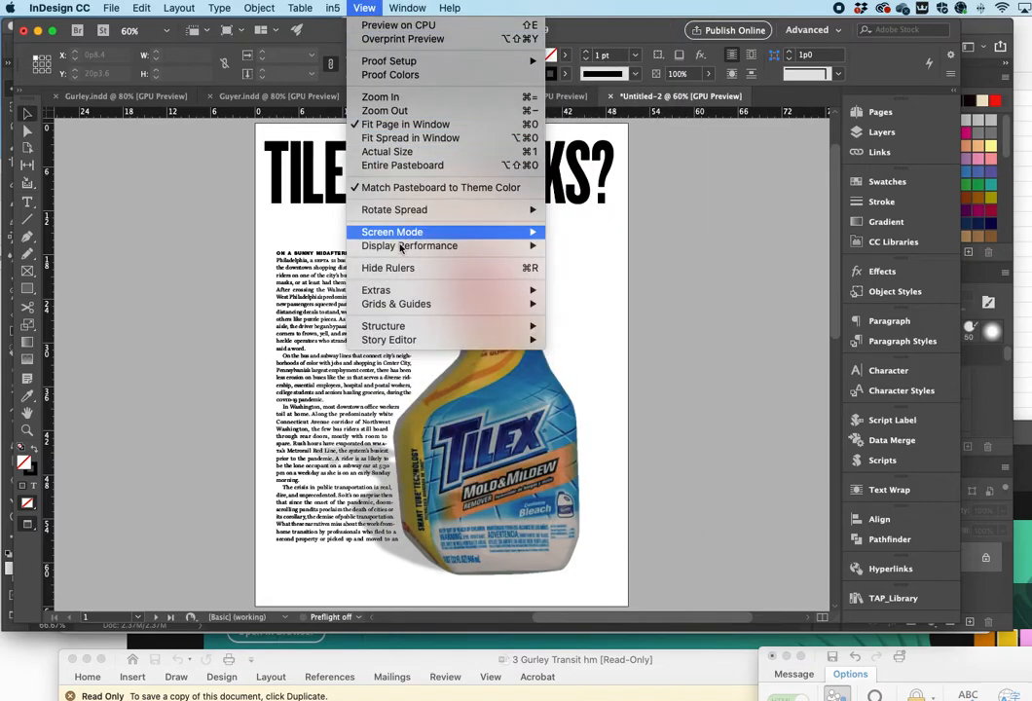
mouse_move(407, 238)
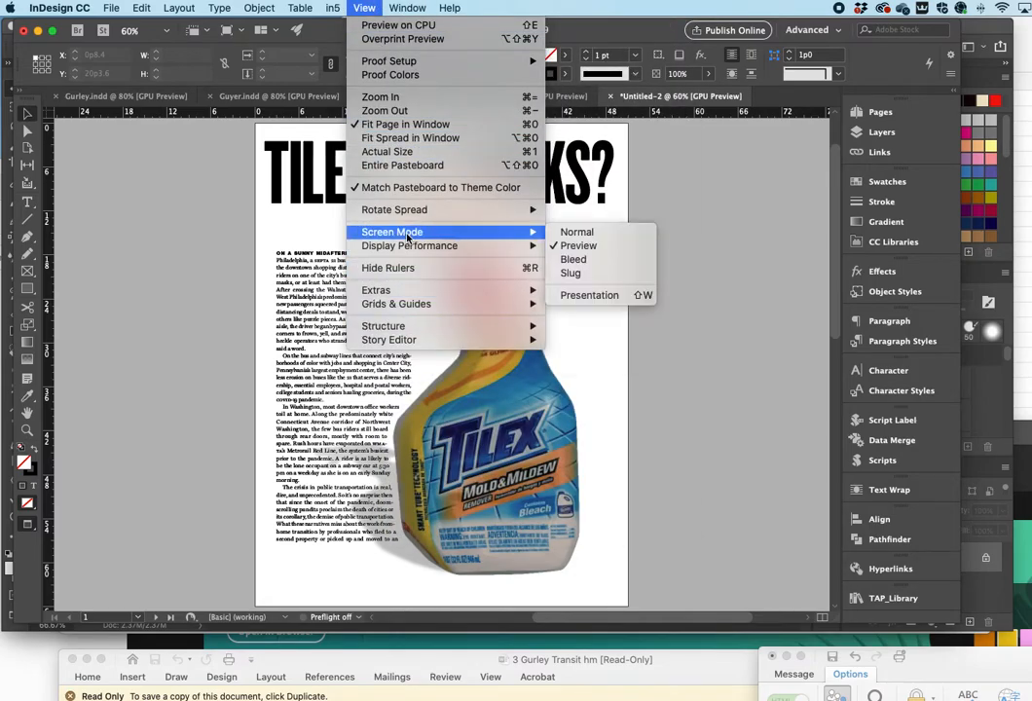
mouse_move(406, 246)
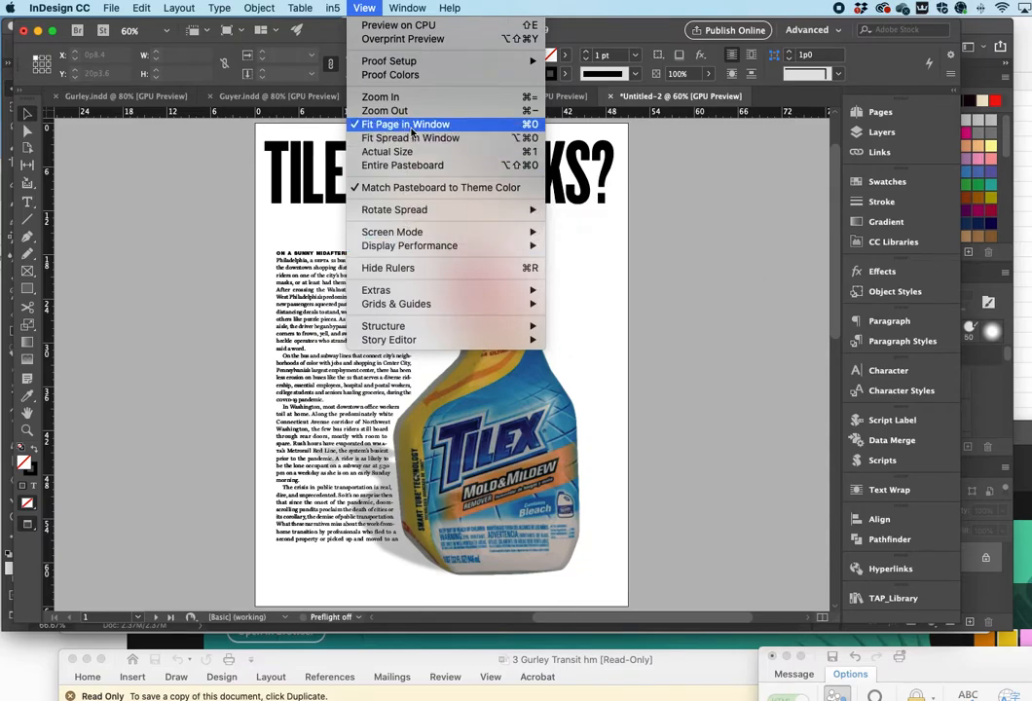
left_click(159, 198)
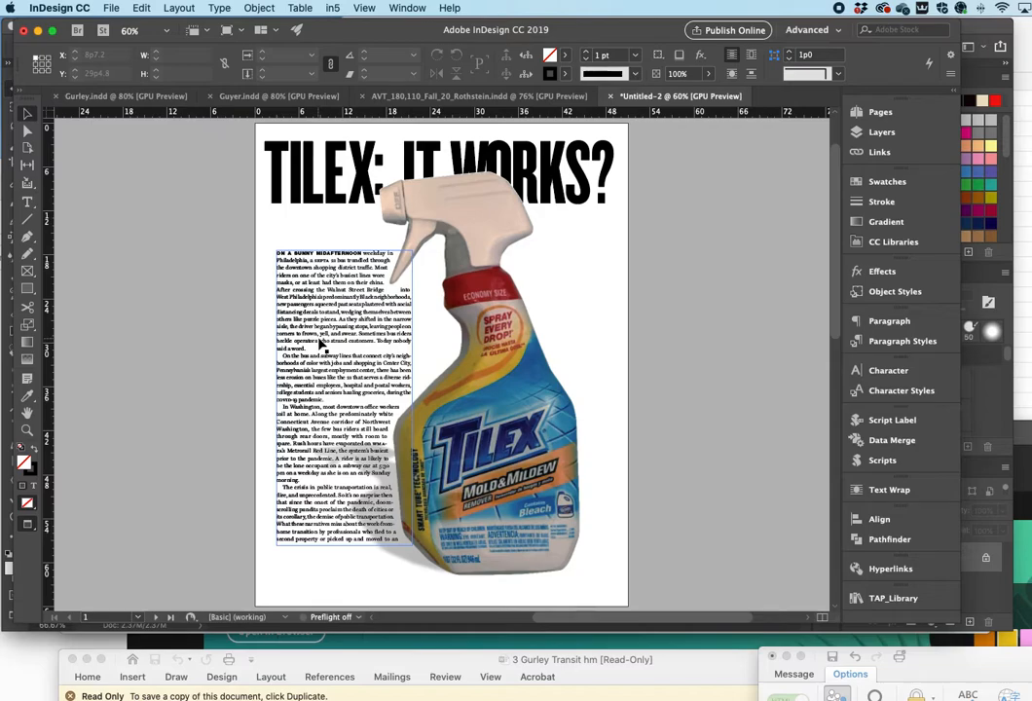
scroll(320, 343, "left", 3)
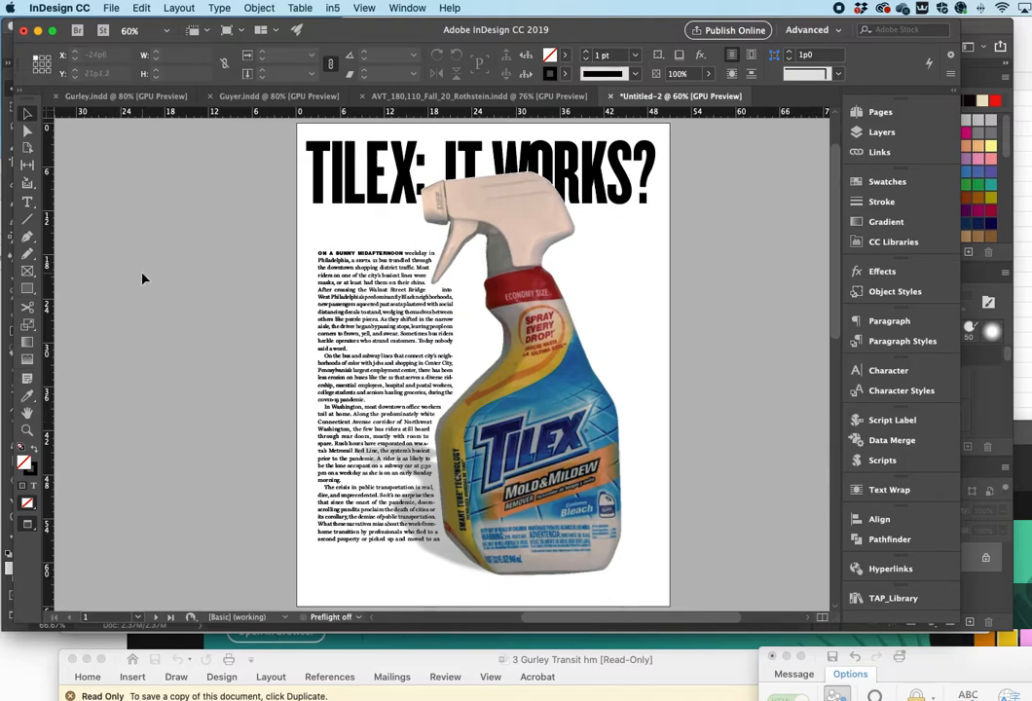
Step: Draw a rectangle frame about 14p9.6 by 5p4.8 below the text column and place TILEX_LOGO_1024x.psd in it
key("f")
left_click_drag(323, 553, 431, 592)
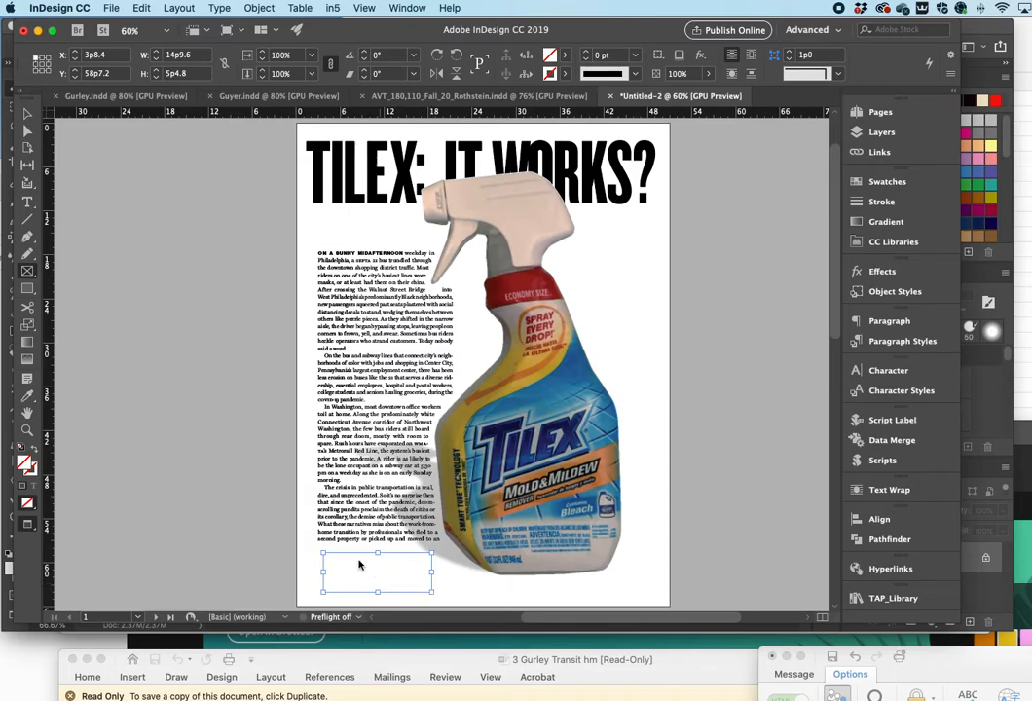
key("super+d")
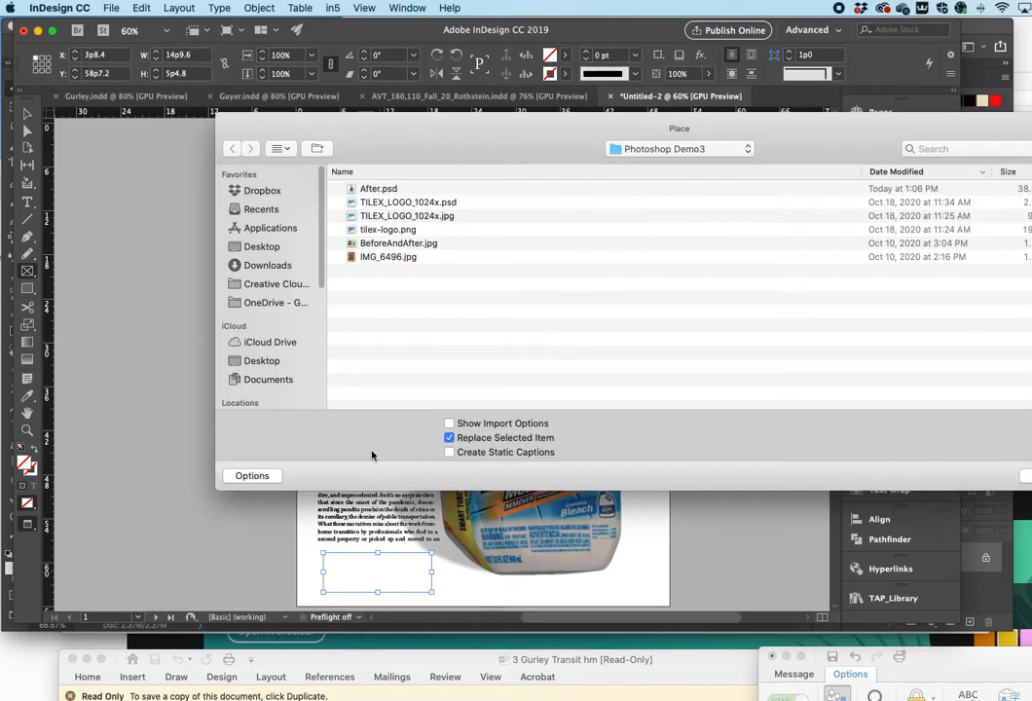
left_click(387, 202)
key("Return")
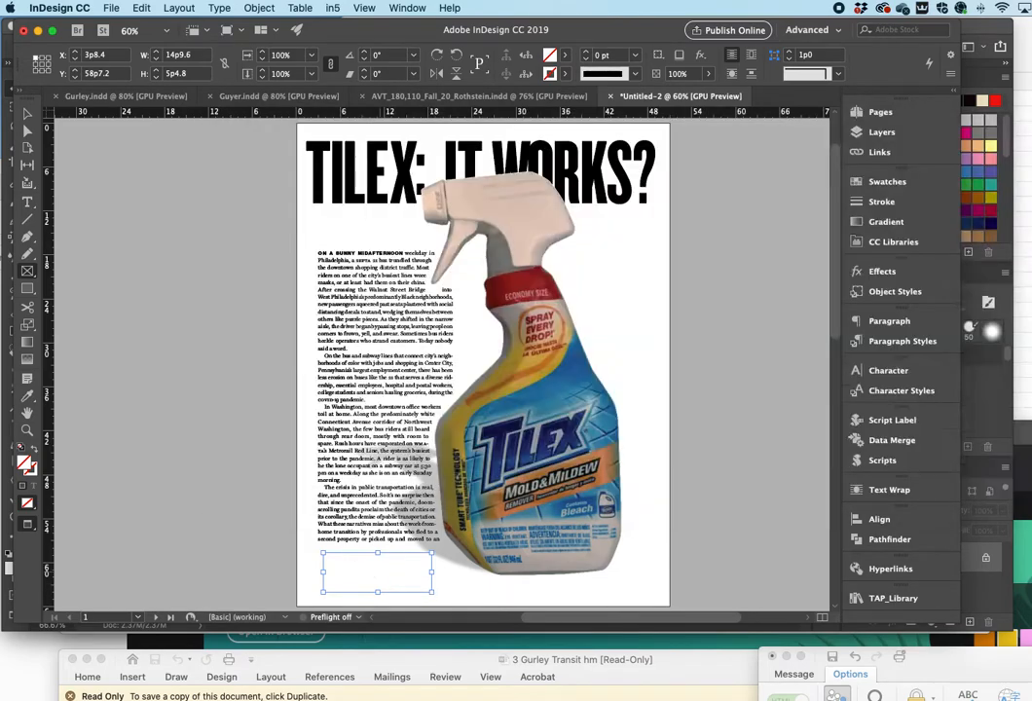
Step: Scale the placed Tilex logo with Fit Content to Frame and deselect it
left_click(362, 8)
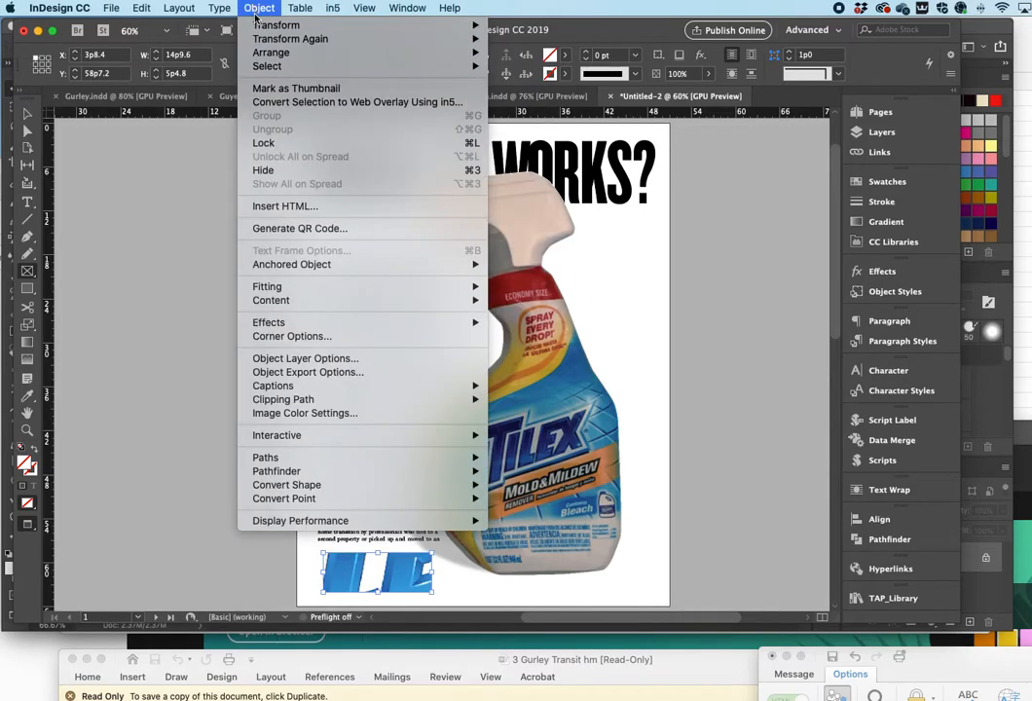
mouse_move(278, 286)
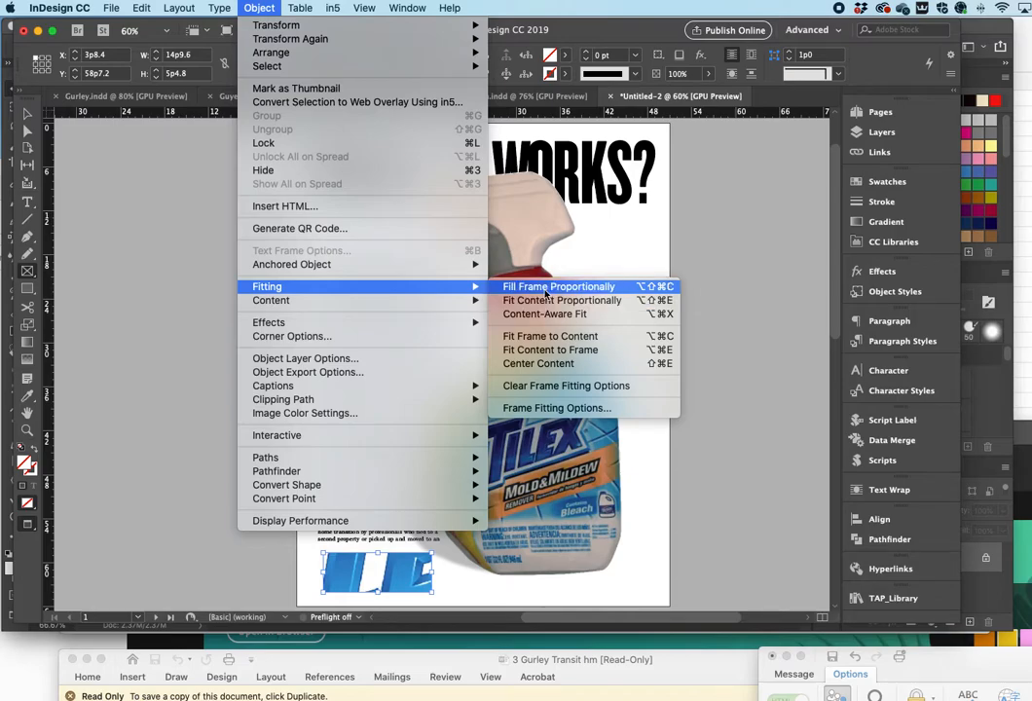
left_click(555, 350)
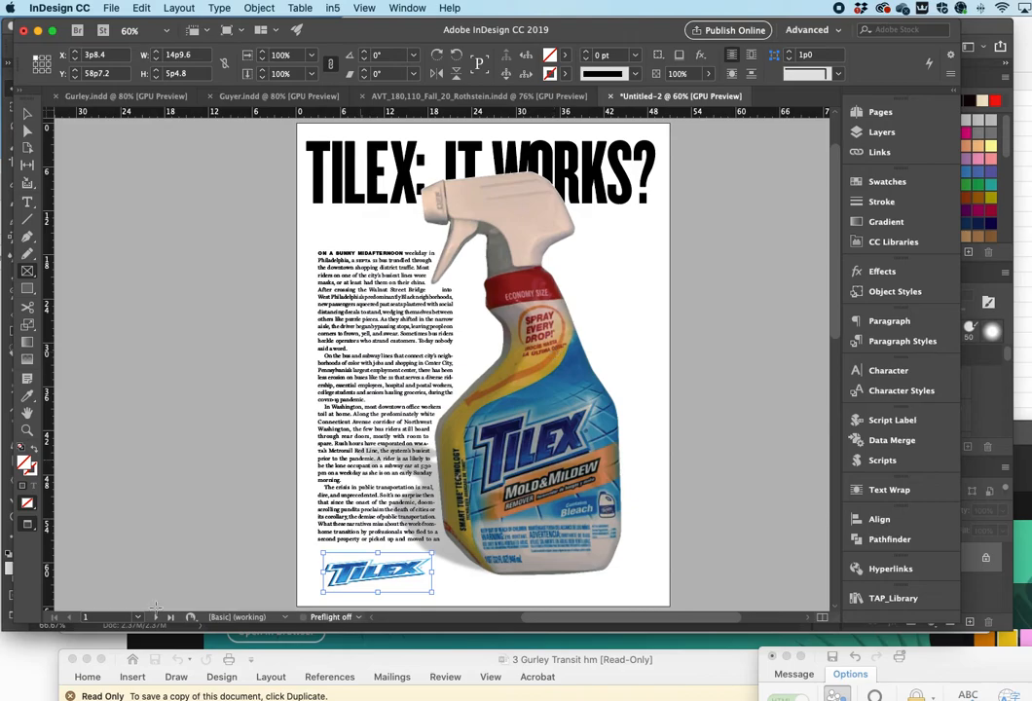
left_click(231, 551)
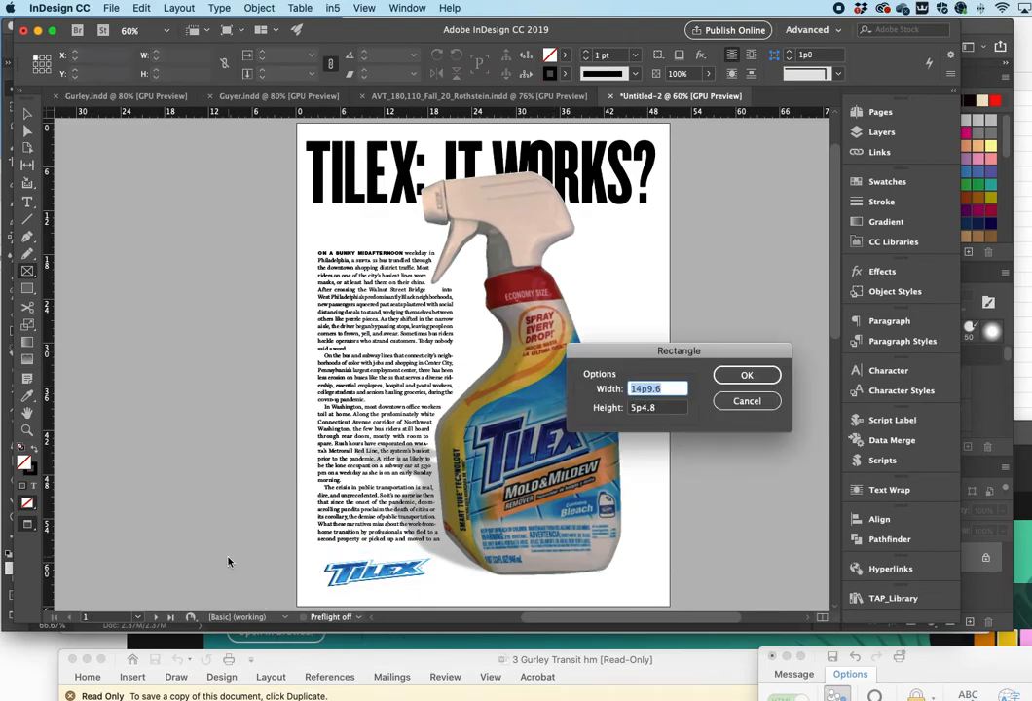
left_click(752, 406)
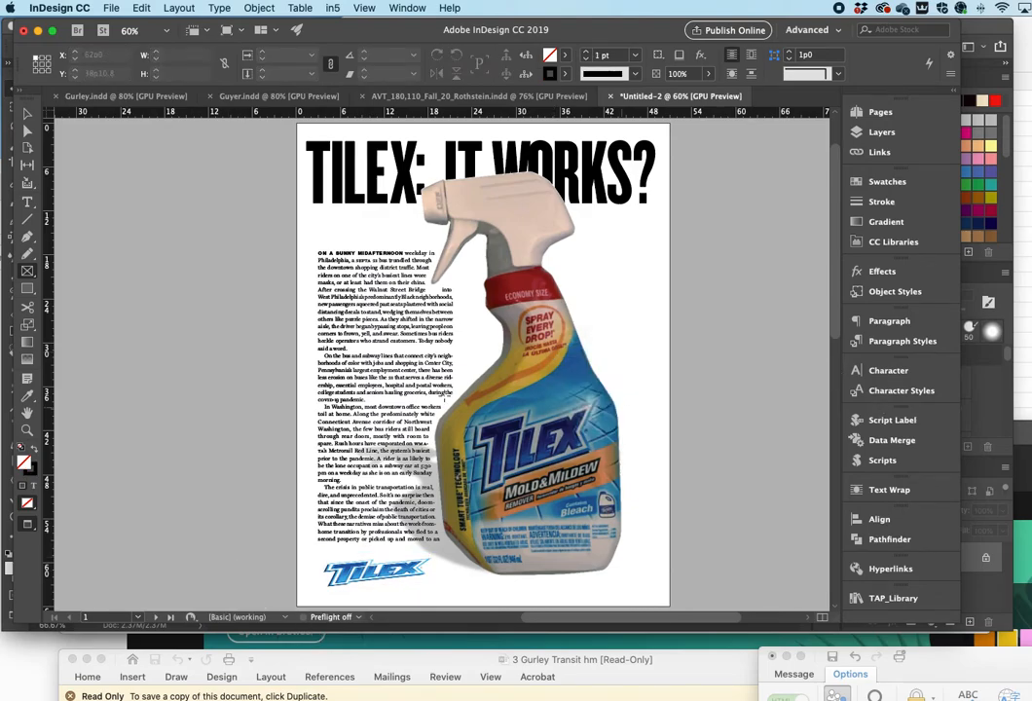